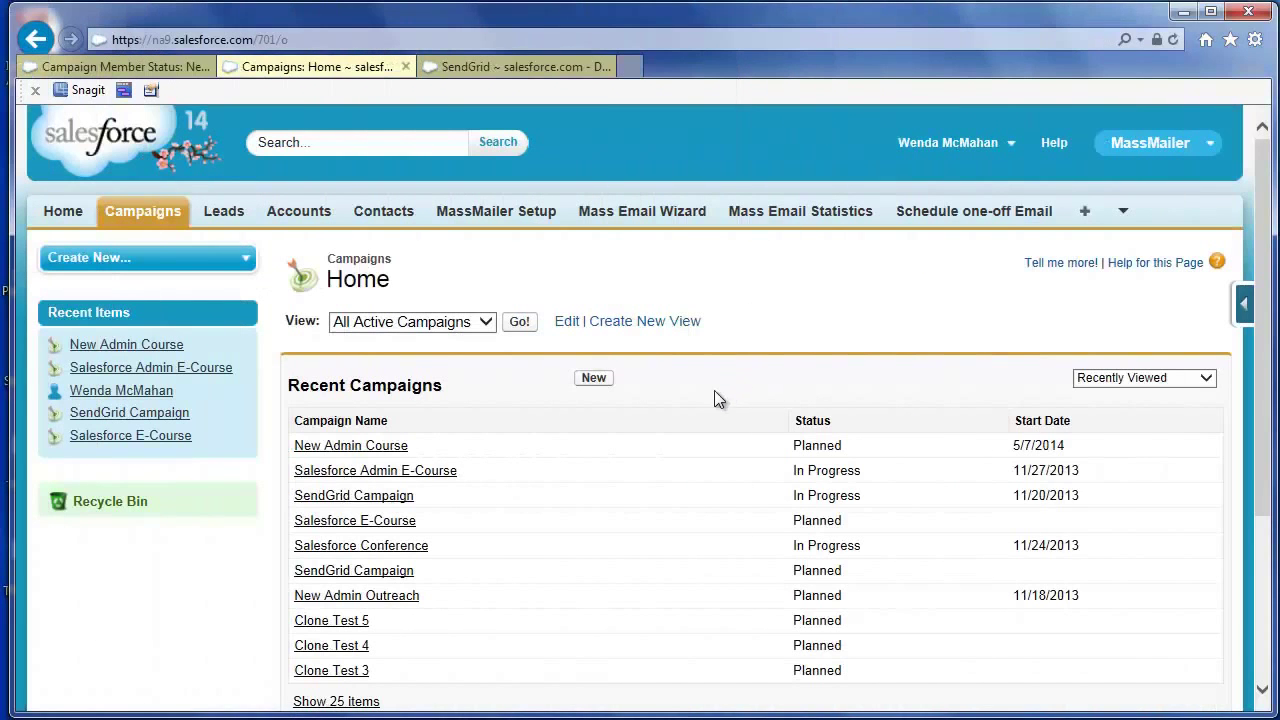
- Start a new campaign of type Webinar, status In Progress, named 'New Client Outreach'
{"action": "left_click", "coordinate": [591, 381]}
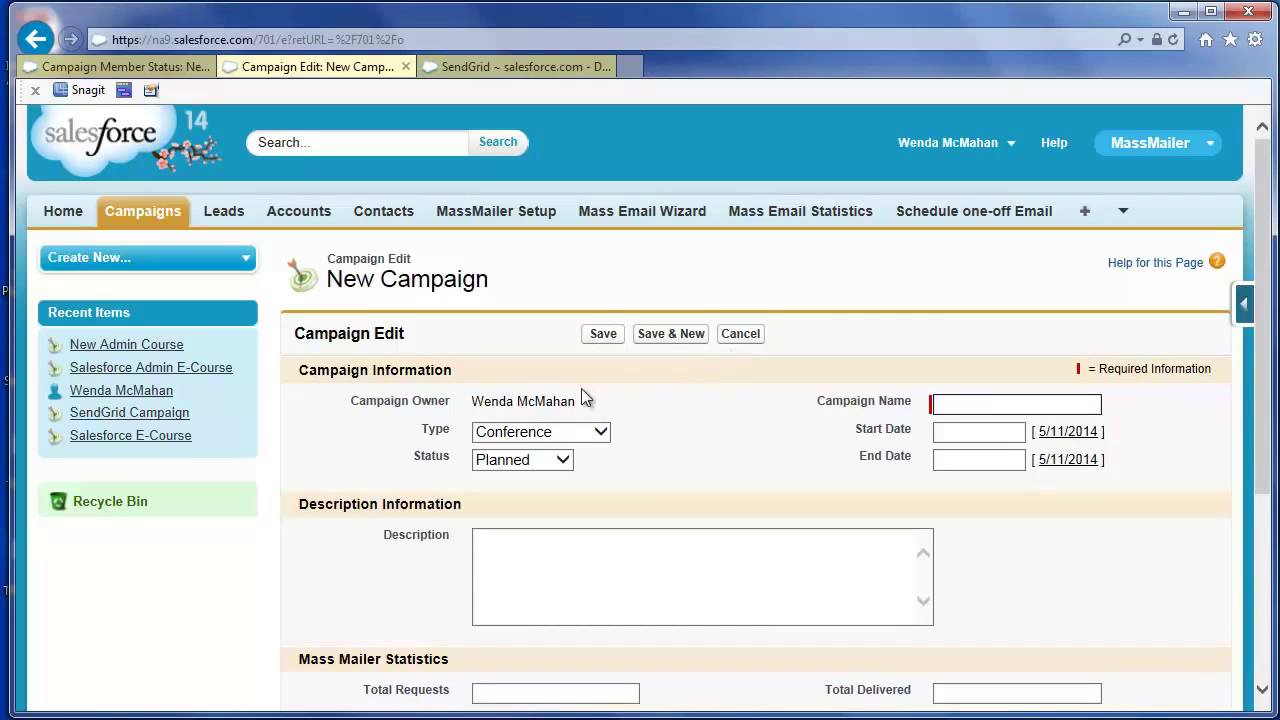
{"action": "left_click", "coordinate": [577, 444]}
{"action": "left_click", "coordinate": [568, 451]}
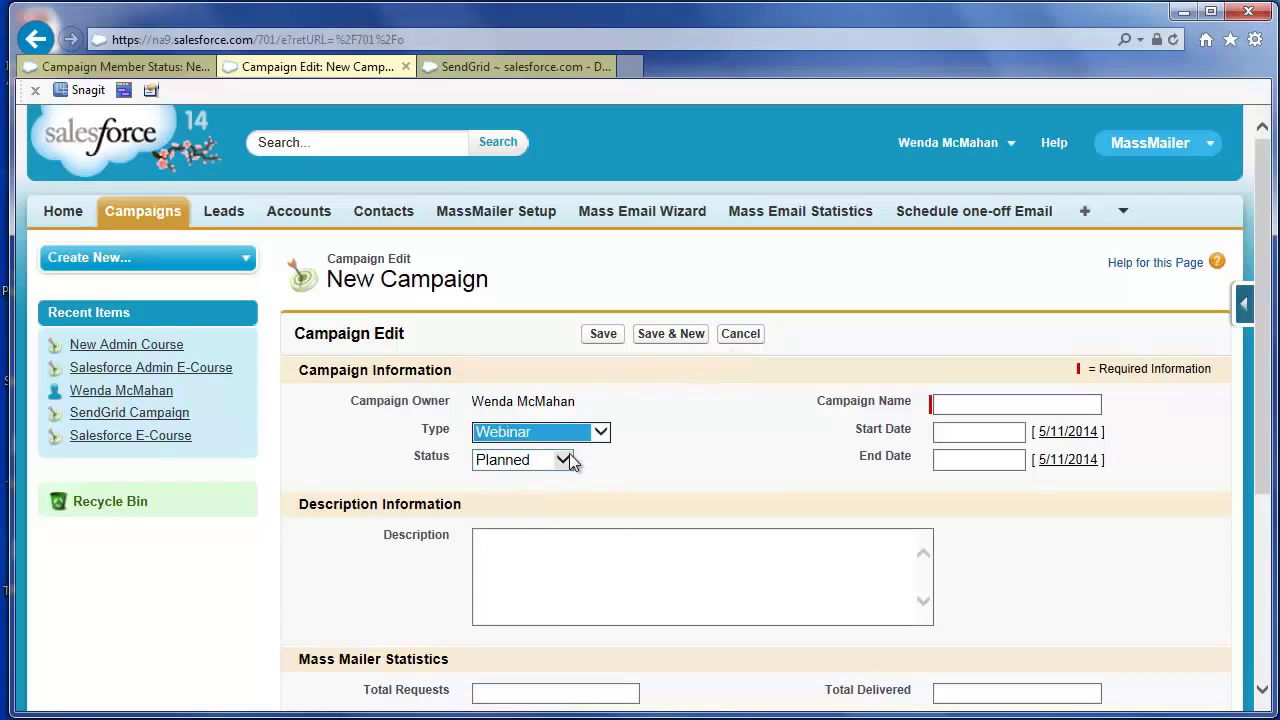
{"action": "left_click", "coordinate": [535, 466]}
{"action": "left_click", "coordinate": [562, 475]}
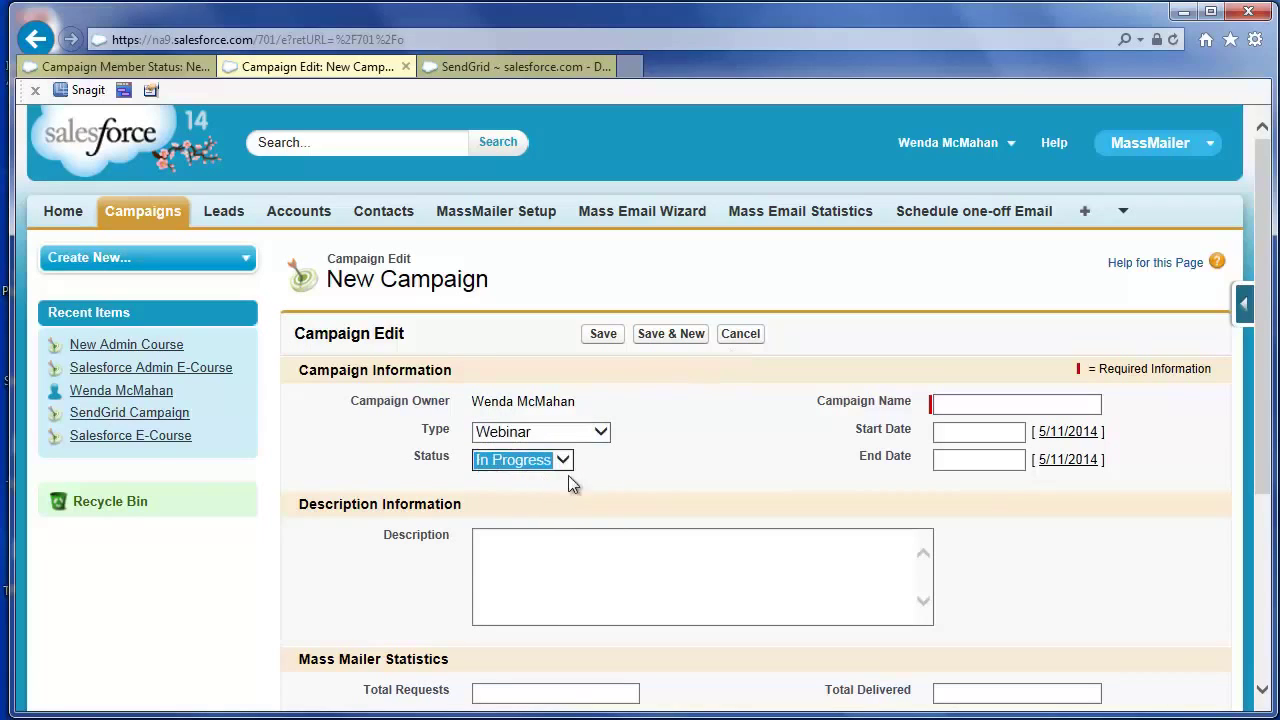
{"action": "left_click", "coordinate": [1007, 405]}
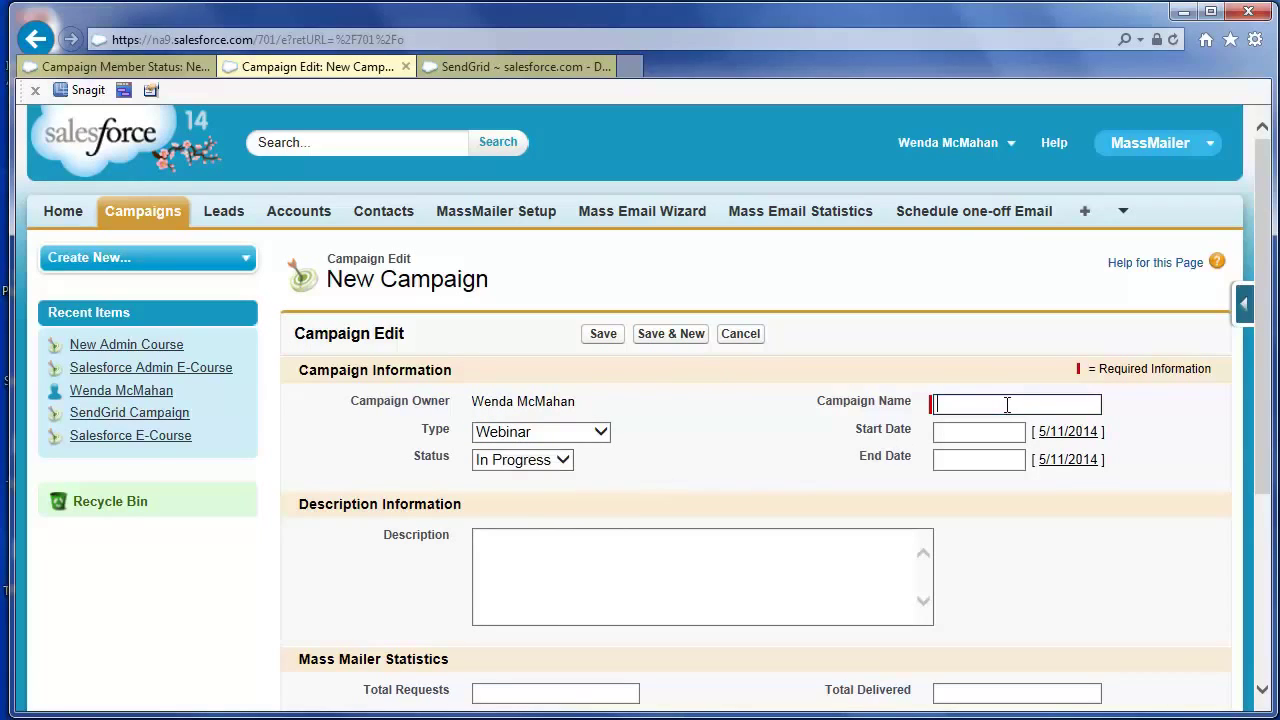
{"action": "type", "text": "New Client Outreach"}
- Run it from 5/11/2014 to 5/30/2014, describe it as a Dreamforce client follow-up, and save
{"action": "left_click", "coordinate": [975, 430]}
{"action": "left_click", "coordinate": [964, 541]}
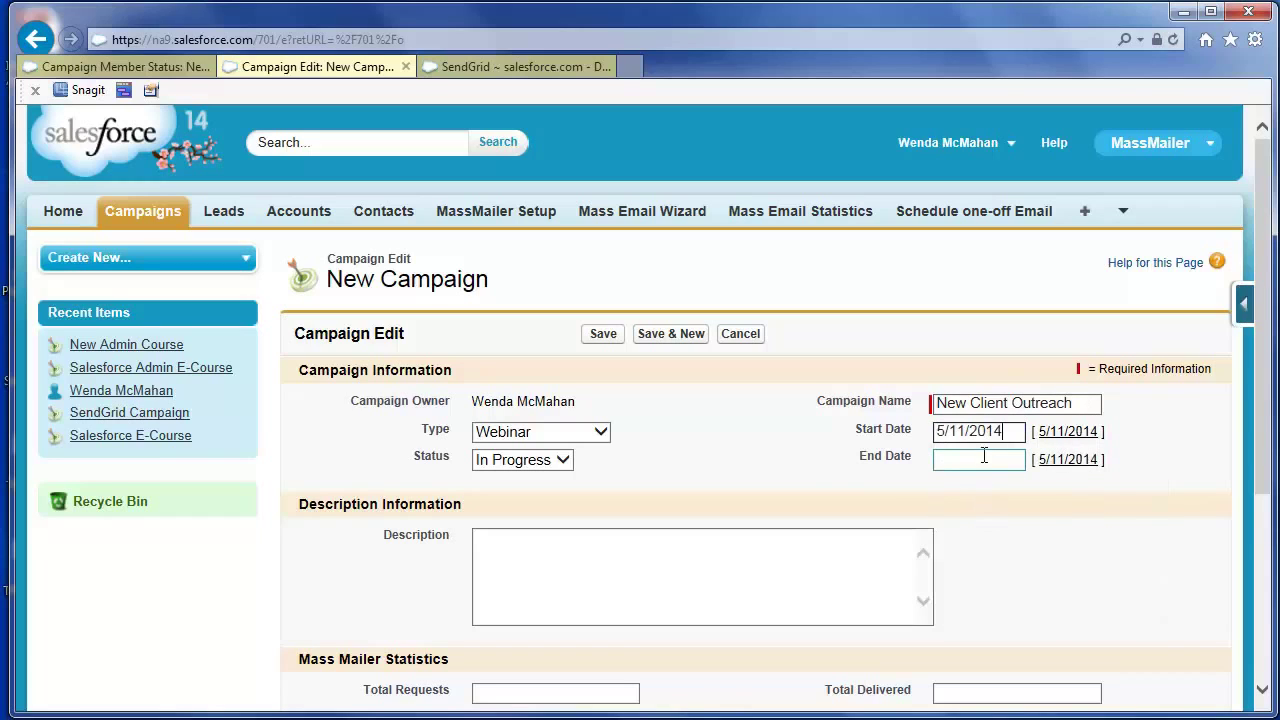
{"action": "left_click", "coordinate": [980, 457]}
{"action": "left_click", "coordinate": [1100, 606]}
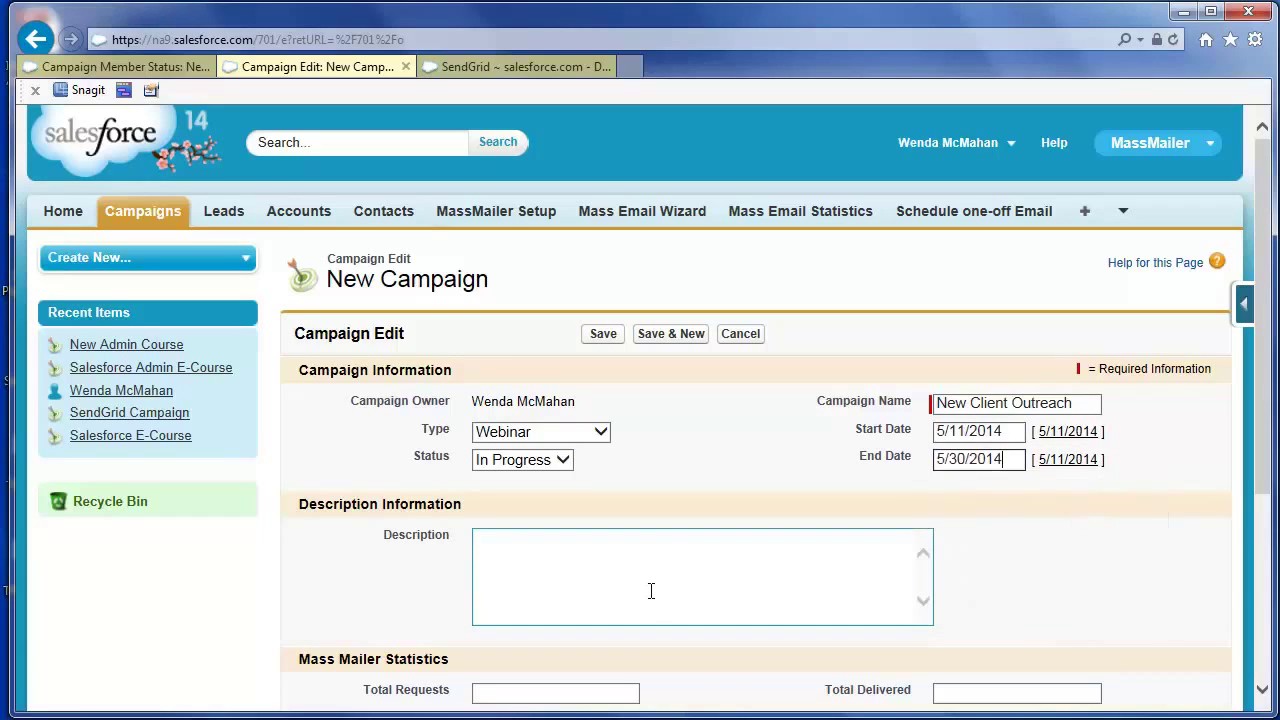
{"action": "left_click", "coordinate": [651, 591]}
{"action": "type", "text": "Campaign to follow up on clients from Dreamforce."}
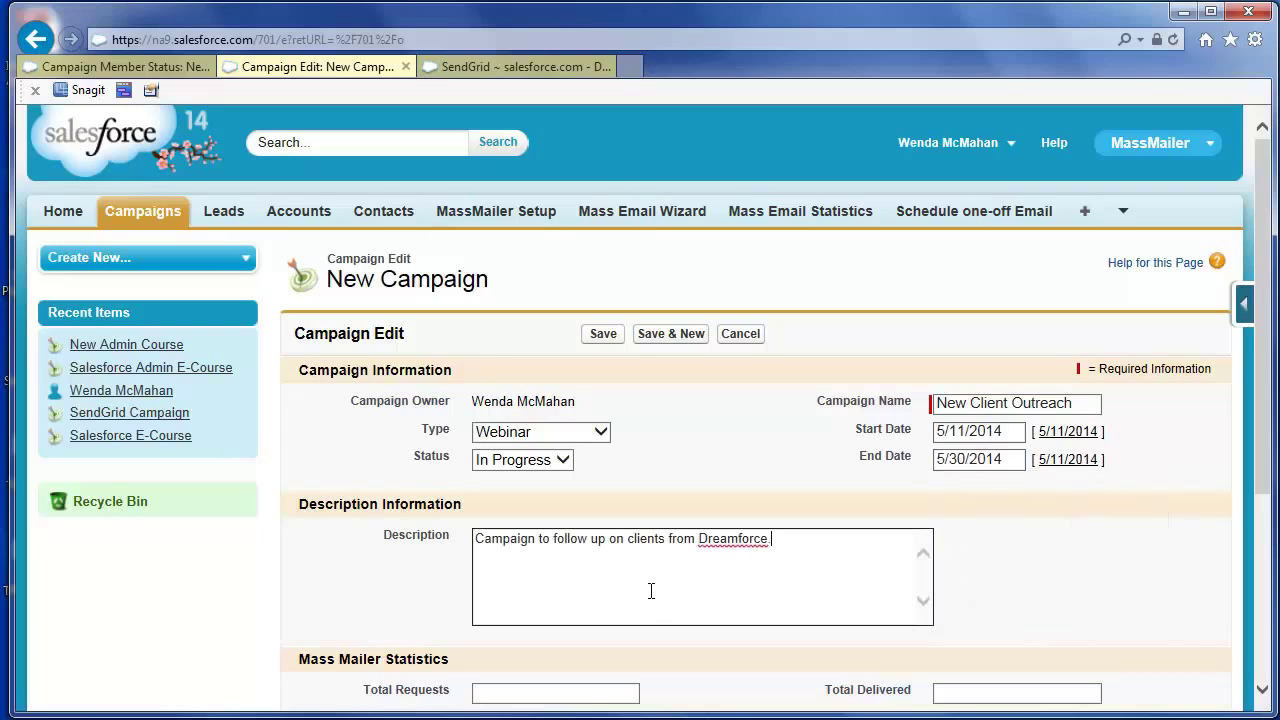
{"action": "left_click", "coordinate": [614, 335]}
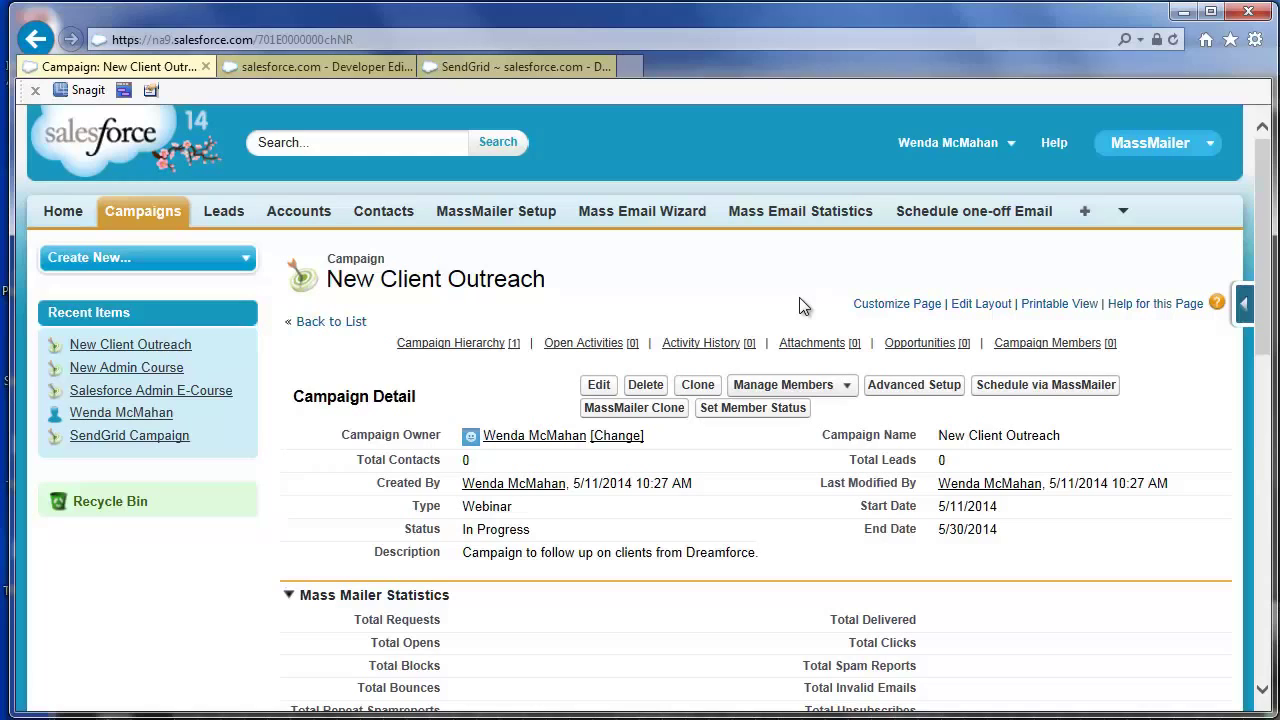
- Apply Set Member Status to New Client Outreach and acknowledge the status-updated alert
{"action": "left_click", "coordinate": [758, 410]}
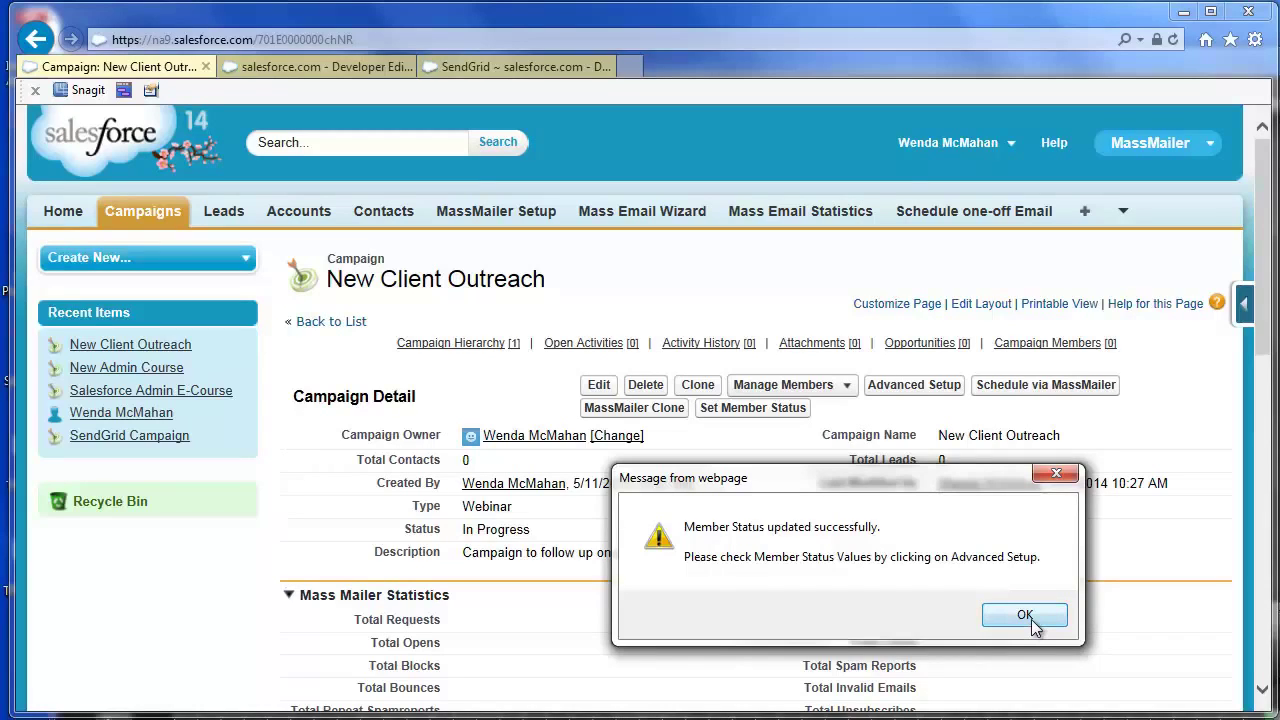
{"action": "left_click", "coordinate": [1031, 618]}
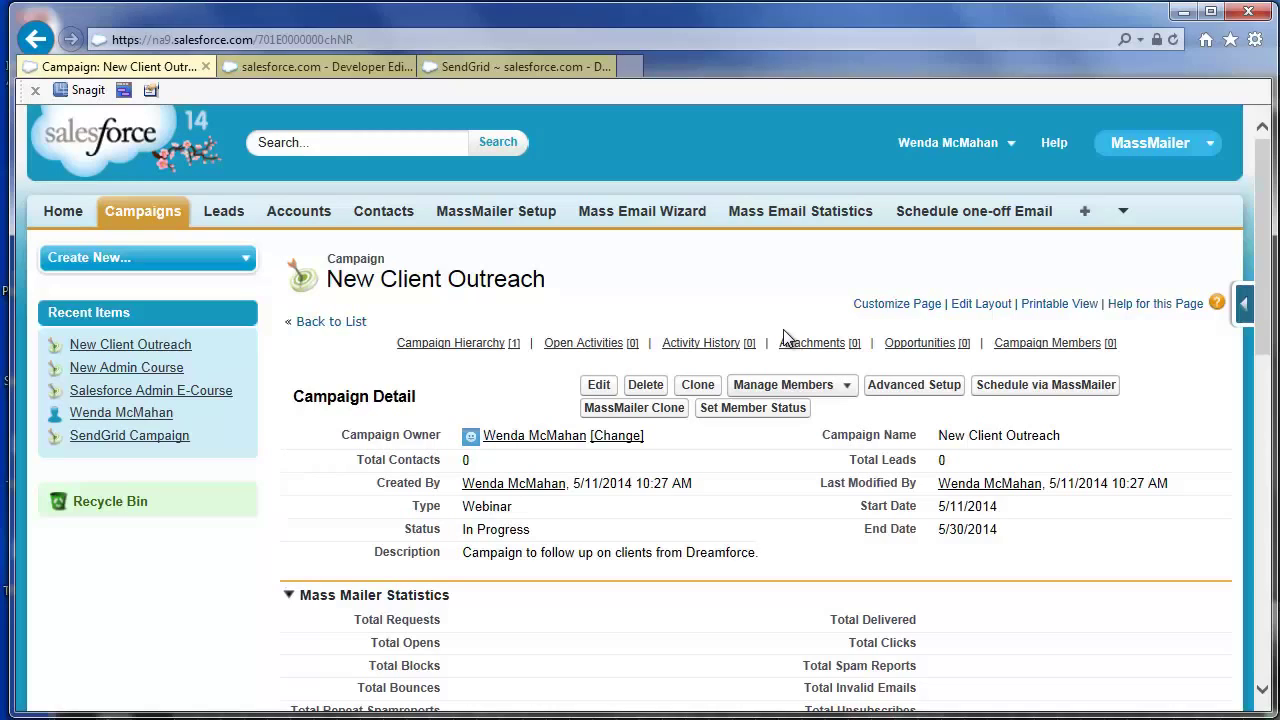
- Open Advanced Setup, edit the member status values, and save them with New as default
{"action": "left_click", "coordinate": [910, 390]}
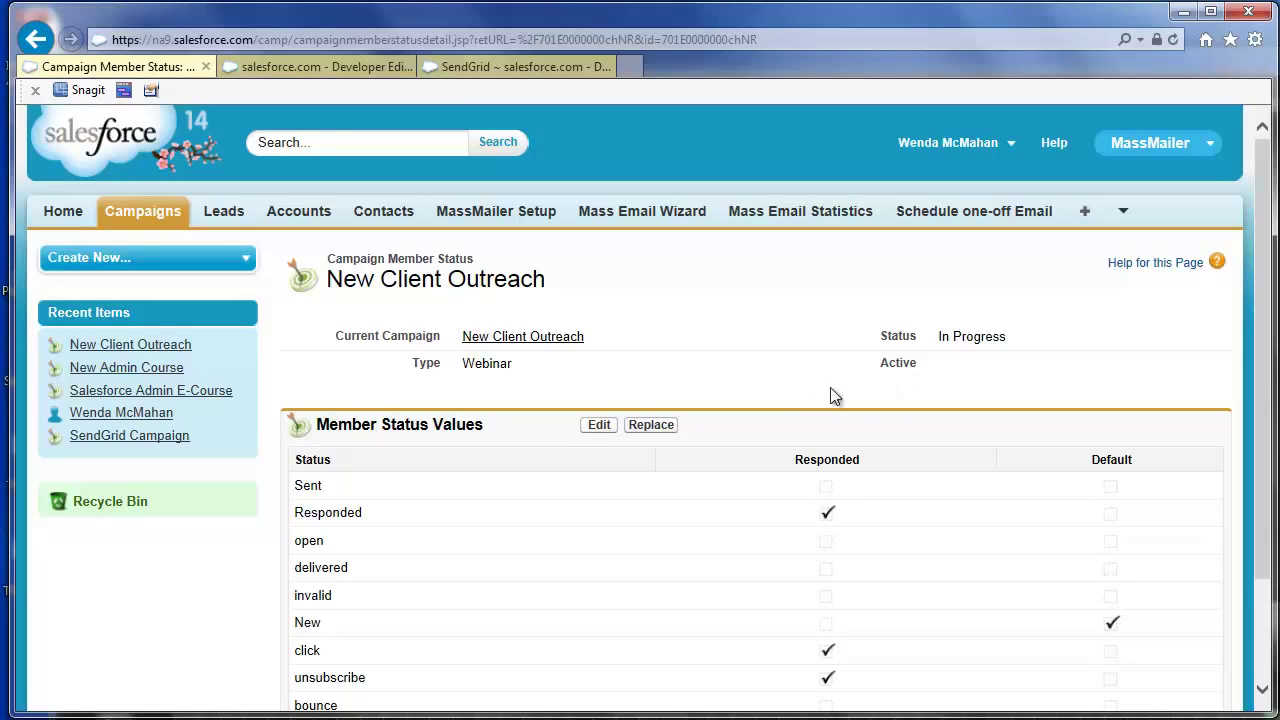
{"action": "scroll", "coordinate": [765, 407], "scroll_direction": "down", "scroll_amount": 3}
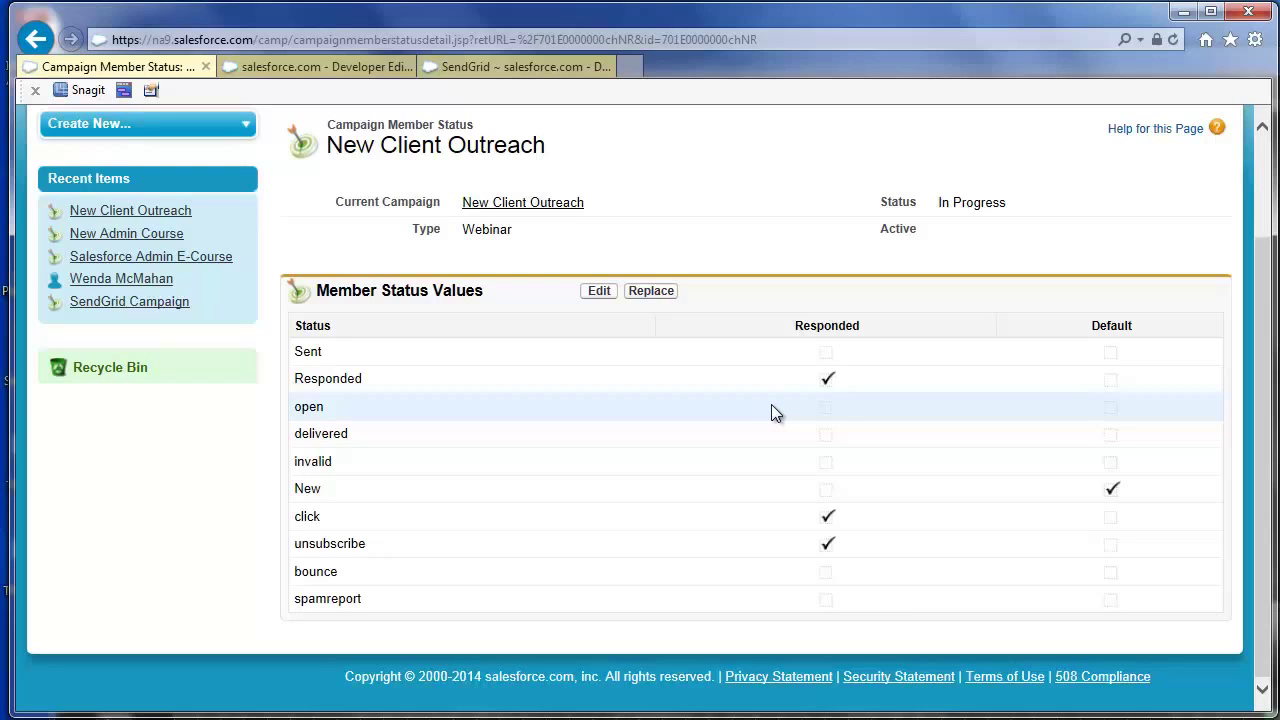
{"action": "left_click", "coordinate": [600, 291]}
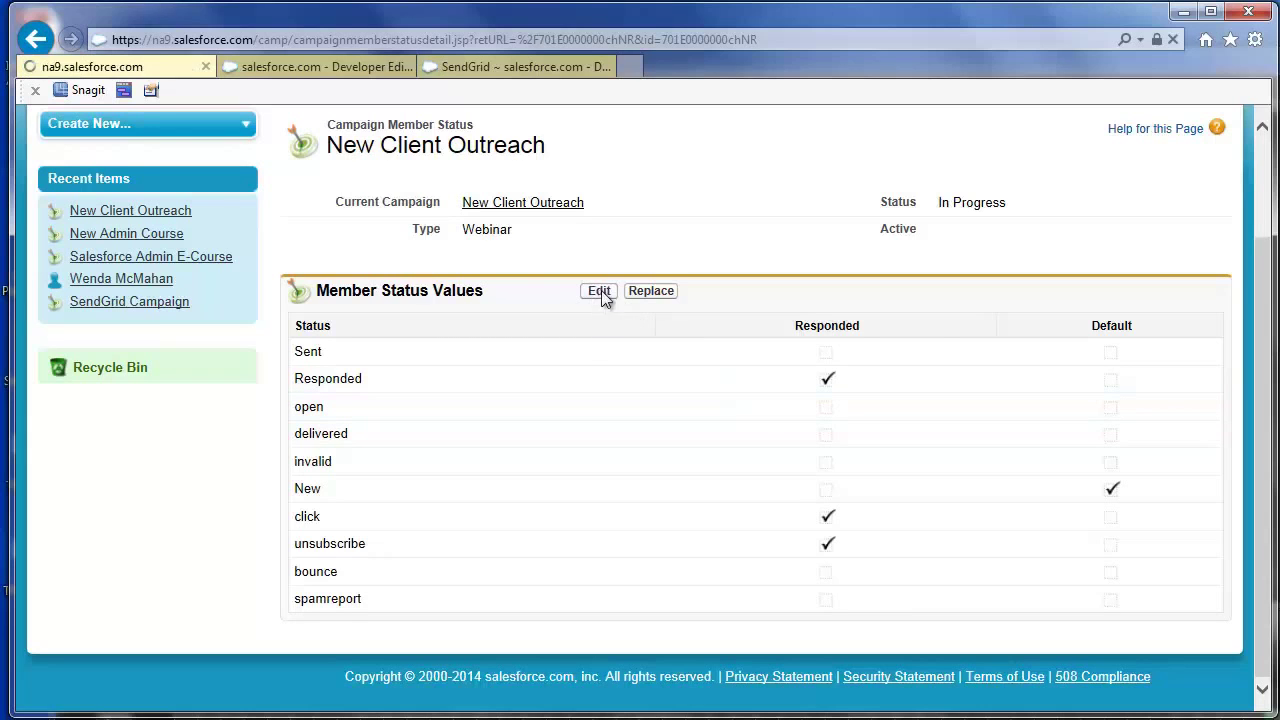
{"action": "scroll", "coordinate": [1071, 505], "scroll_direction": "down", "scroll_amount": 3}
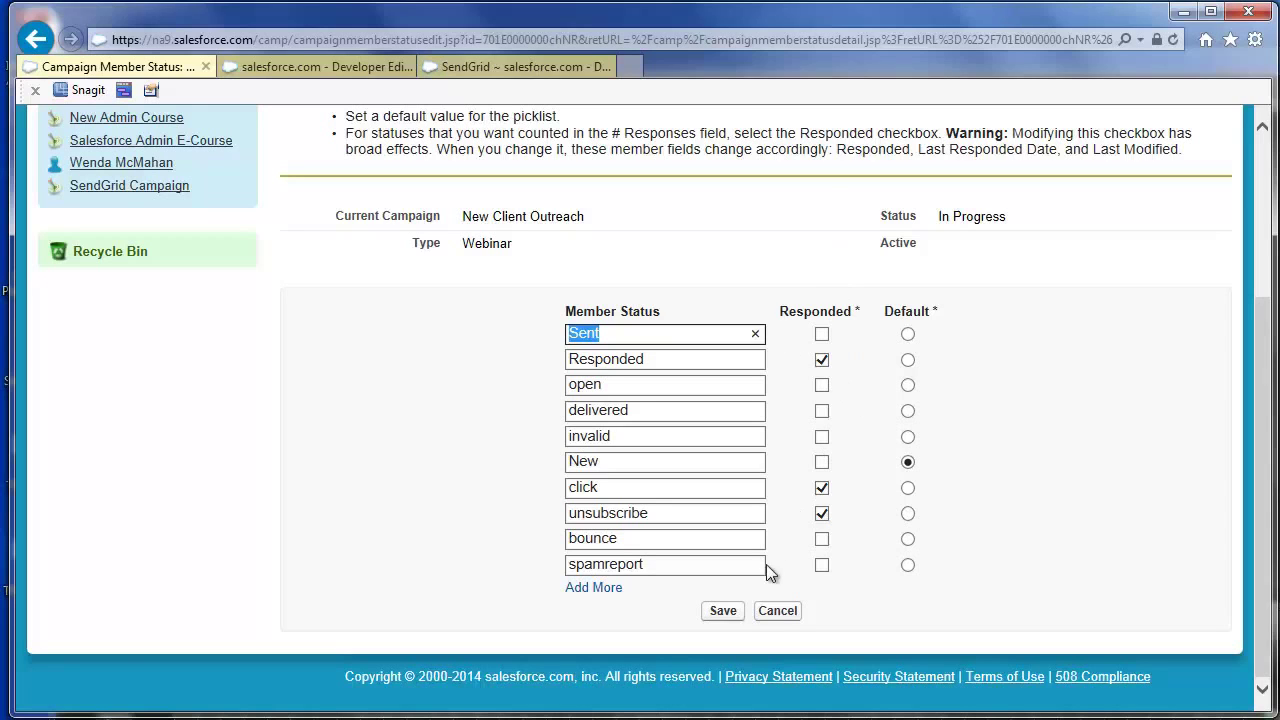
{"action": "left_click", "coordinate": [723, 610]}
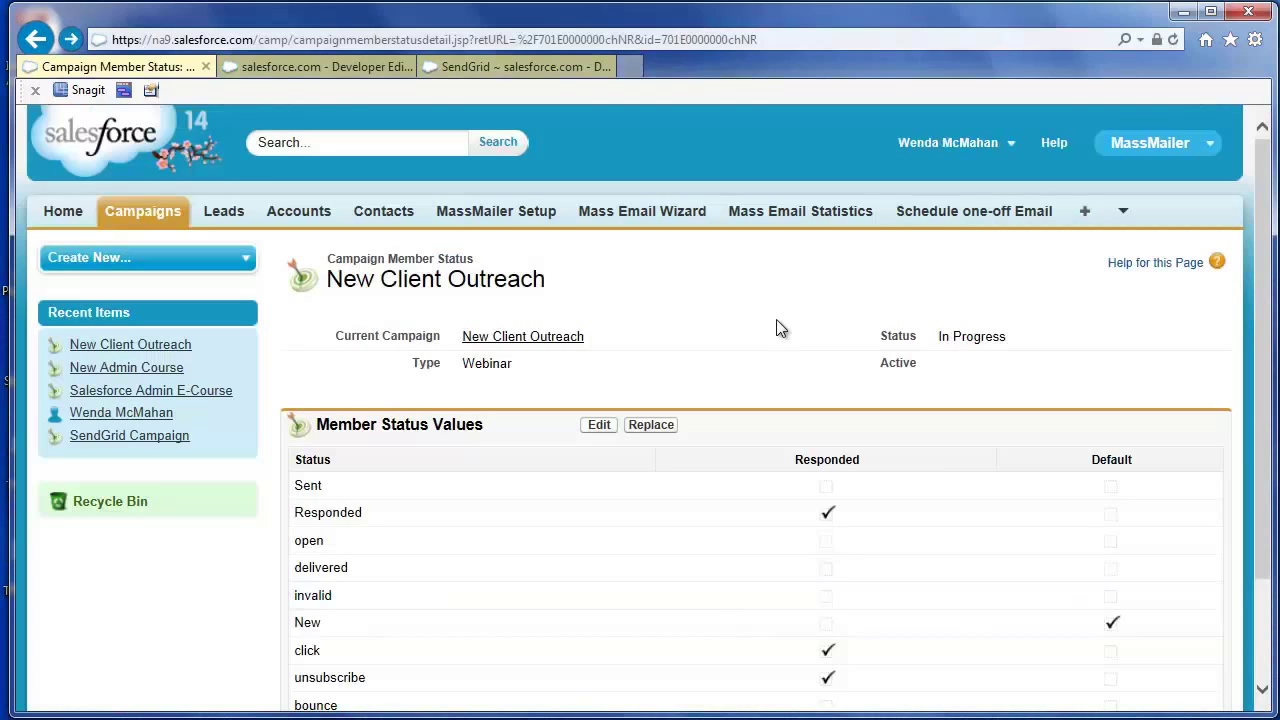
- Search for campaign members with the filter Lead Source equals 'Web'
{"action": "left_click", "coordinate": [503, 340]}
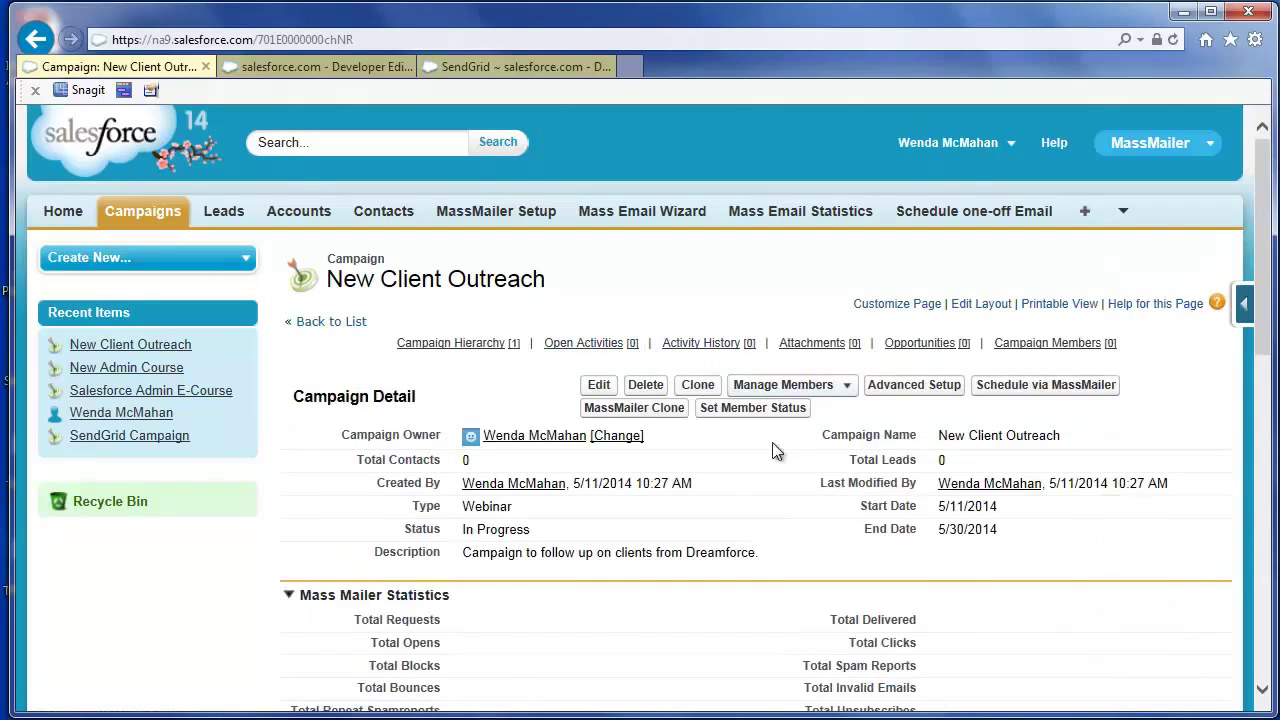
{"action": "left_click", "coordinate": [840, 385]}
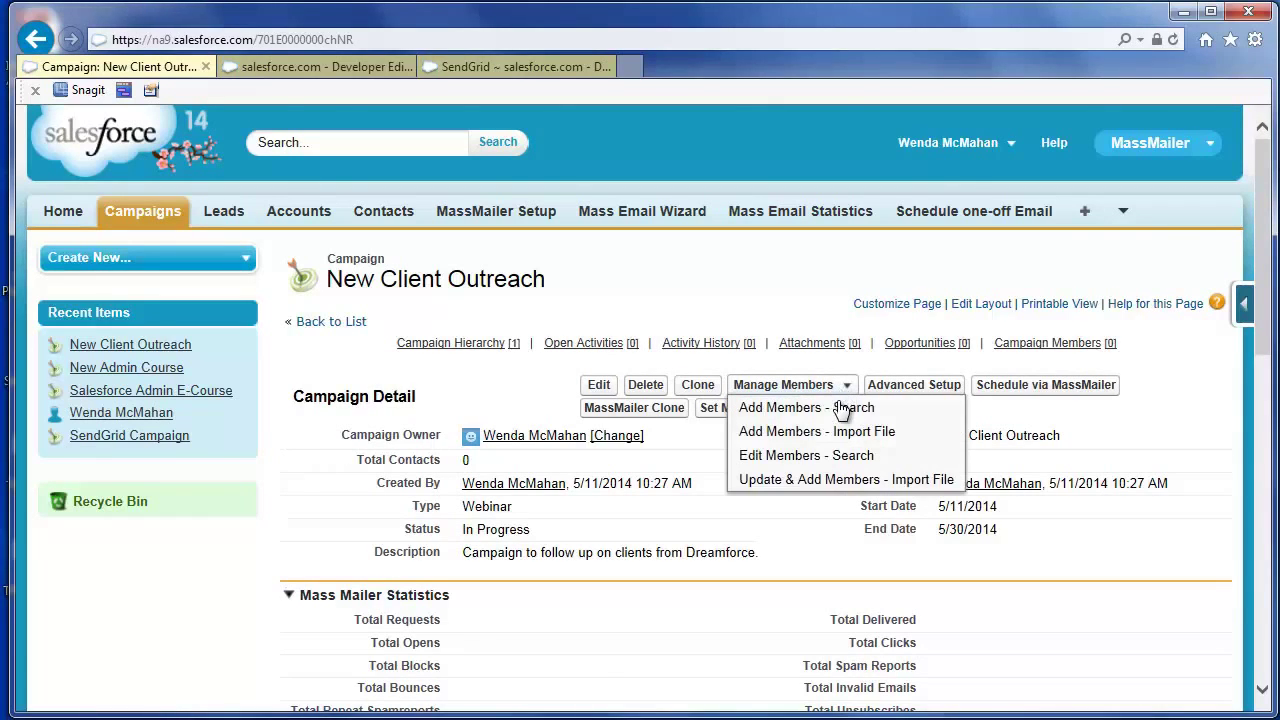
{"action": "left_click", "coordinate": [838, 416]}
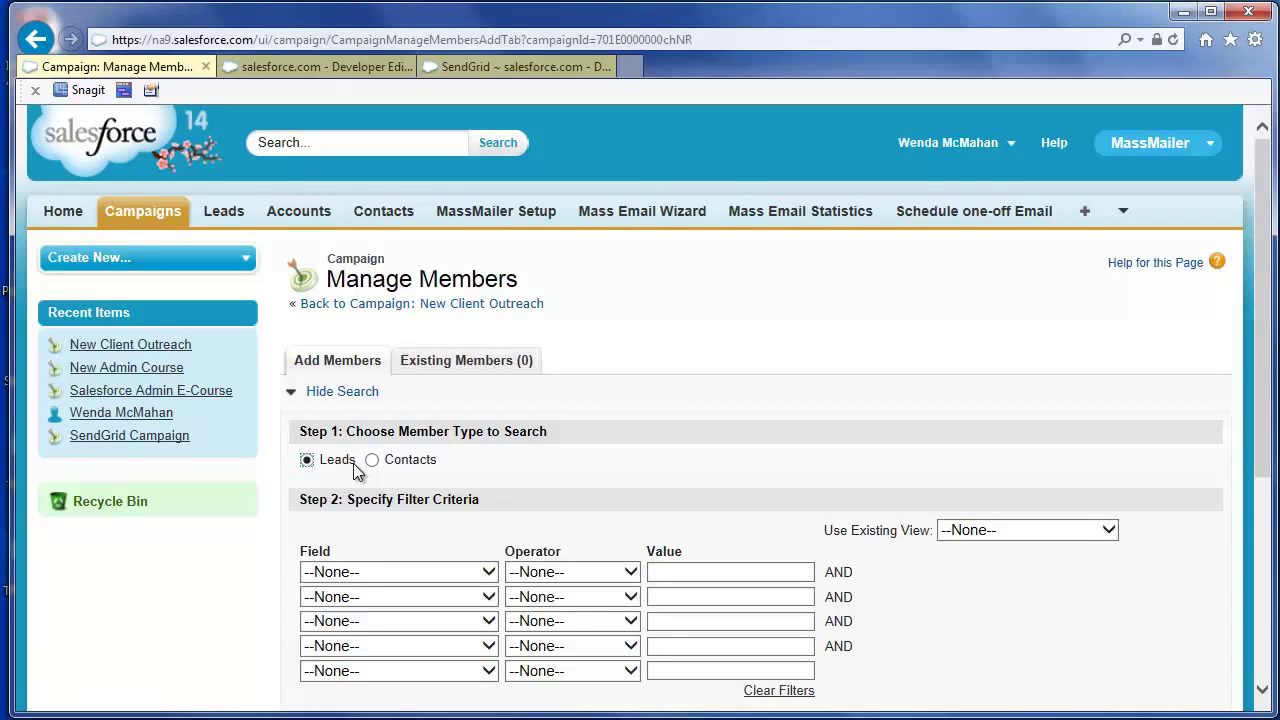
{"action": "left_click", "coordinate": [488, 571]}
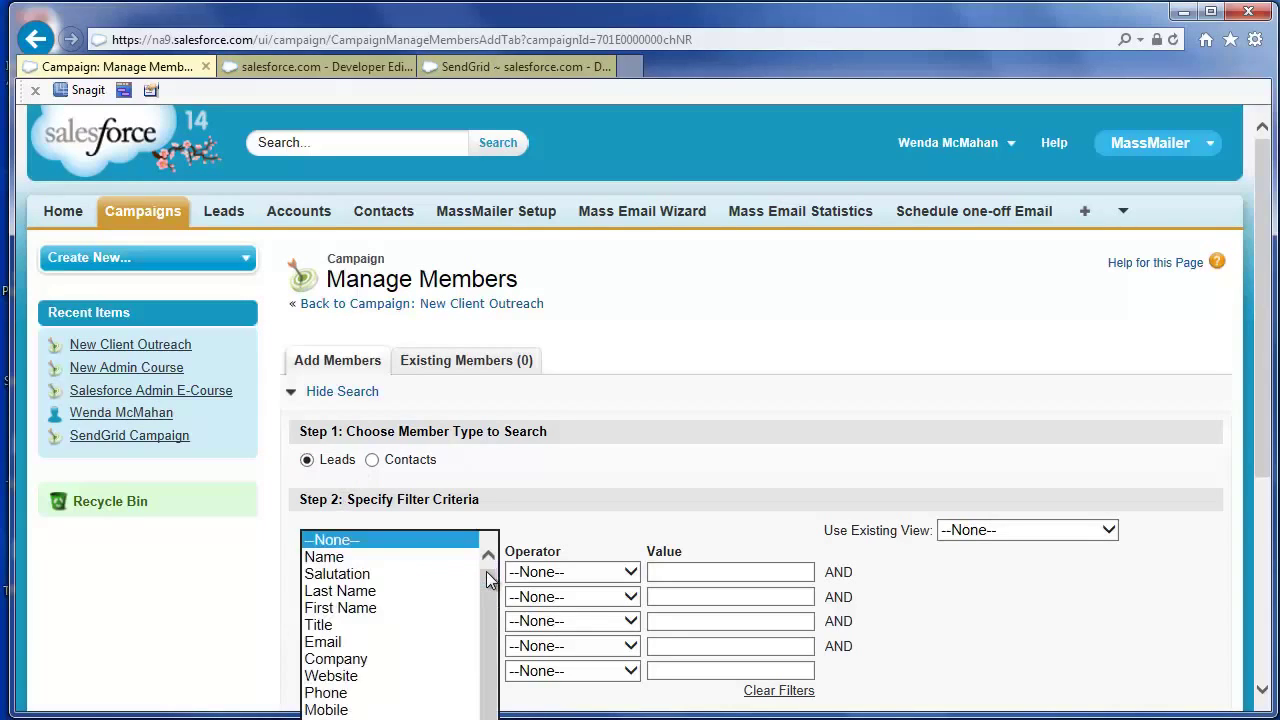
{"action": "left_click_drag", "start_coordinate": [490, 609], "coordinate": [488, 637]}
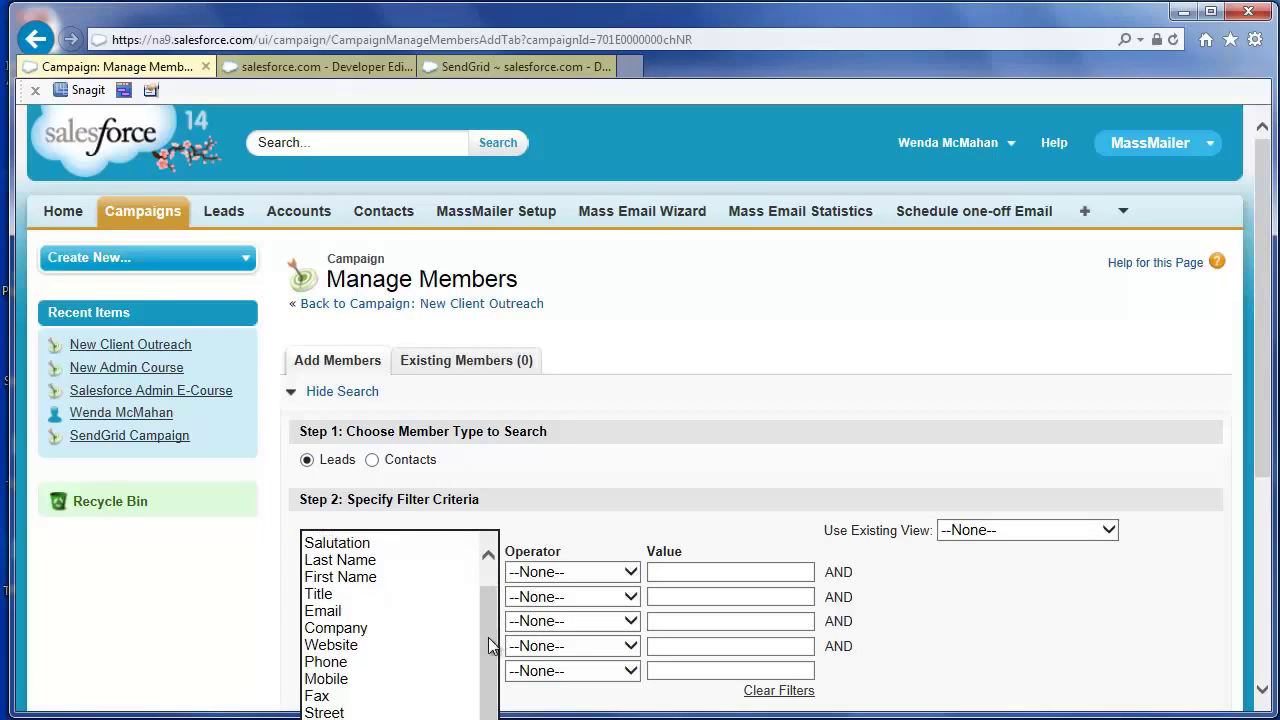
{"action": "left_click", "coordinate": [340, 690]}
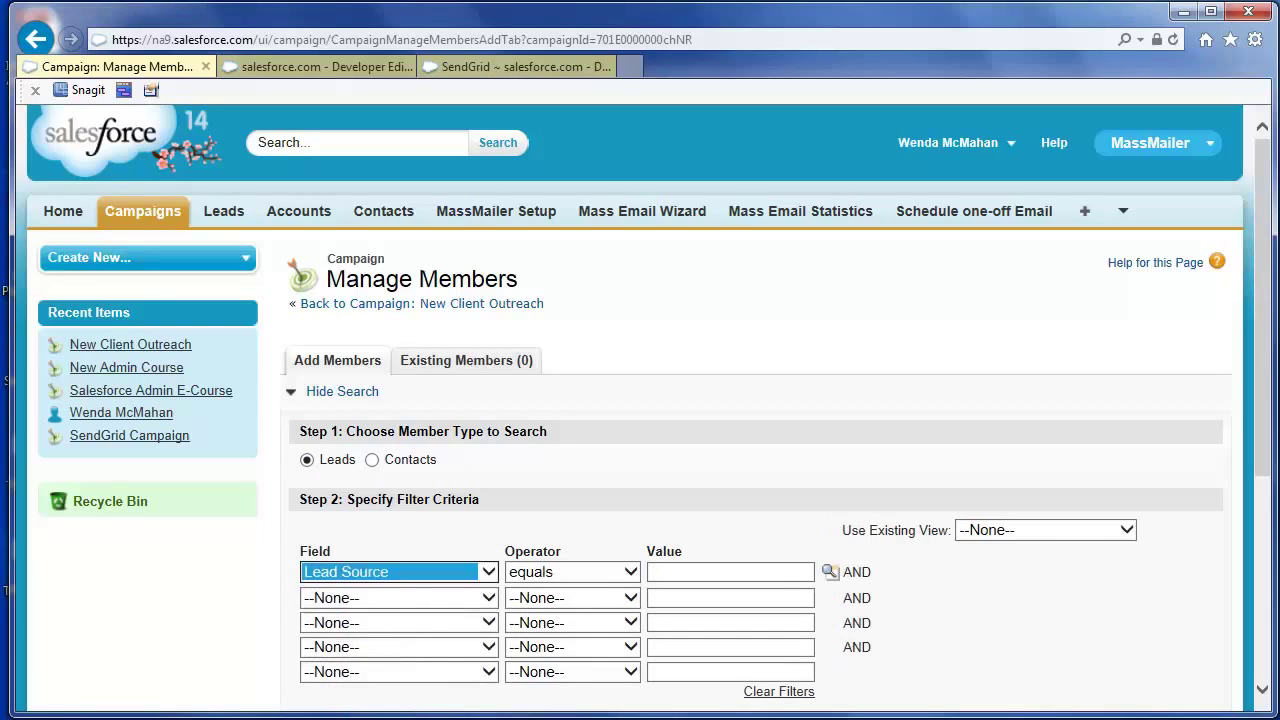
{"action": "left_click", "coordinate": [699, 575]}
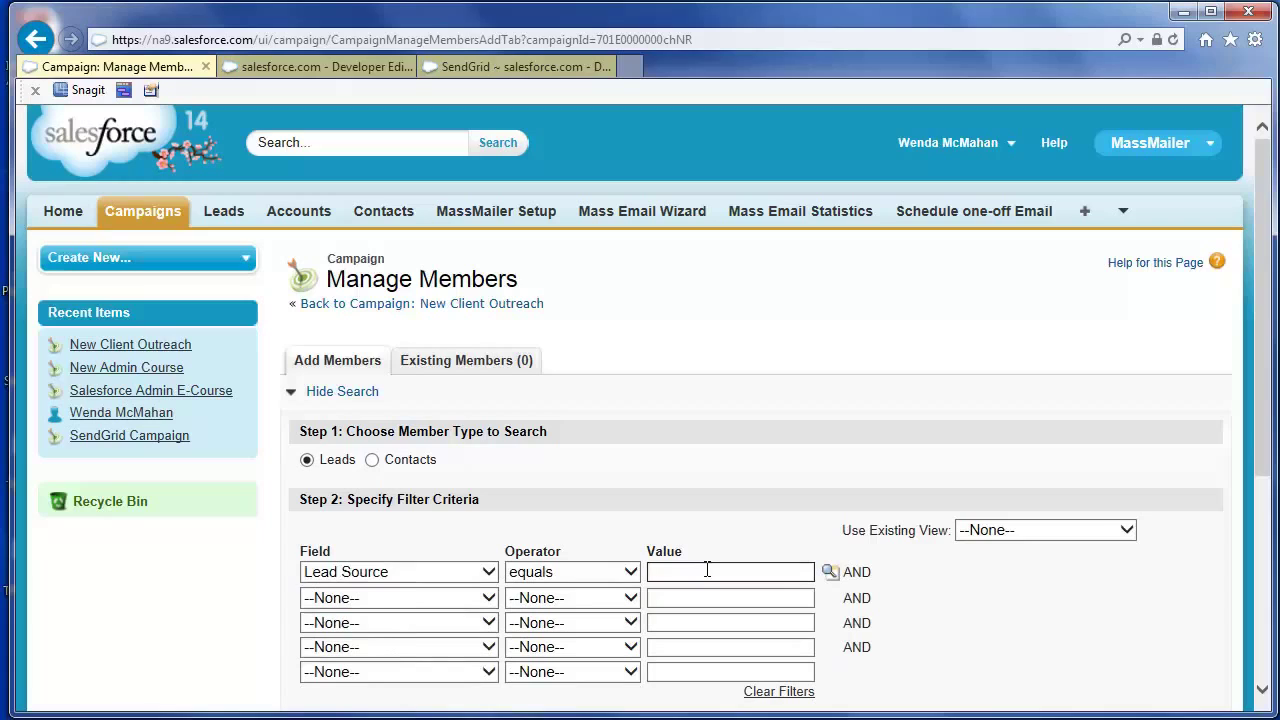
{"action": "type", "text": "Web"}
{"action": "scroll", "coordinate": [680, 507], "scroll_direction": "down", "scroll_amount": 3}
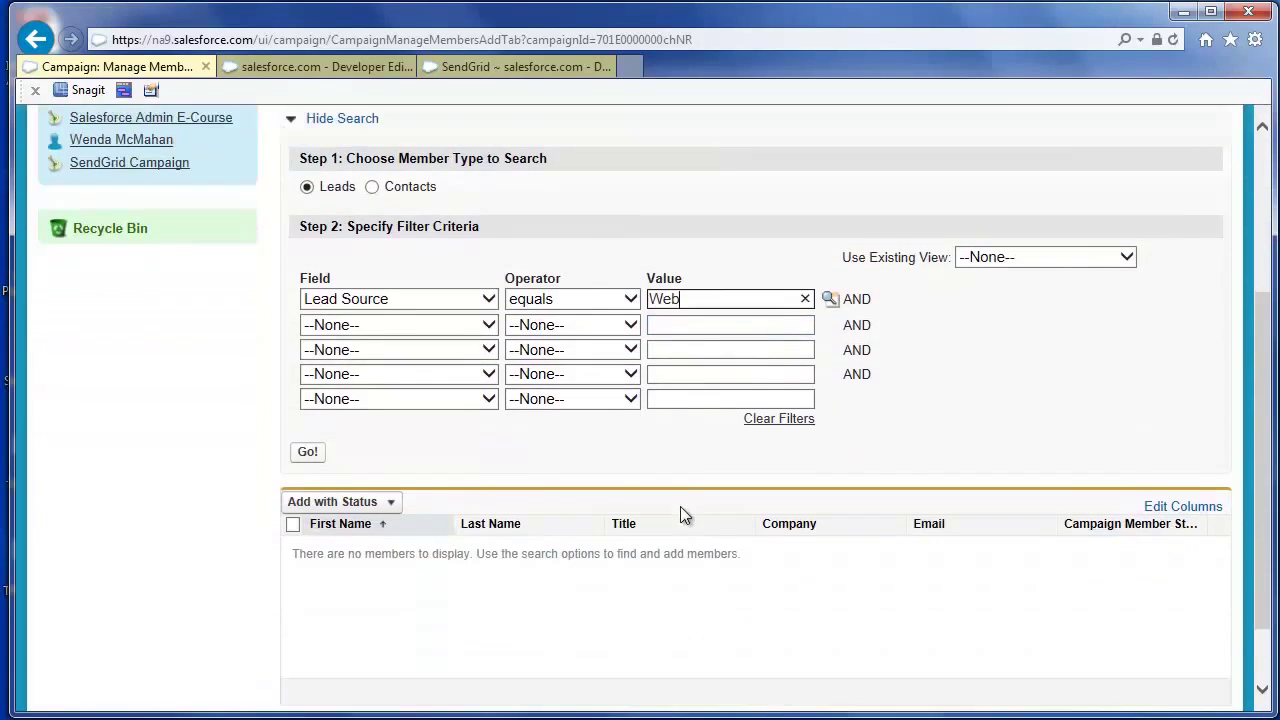
{"action": "left_click", "coordinate": [309, 458]}
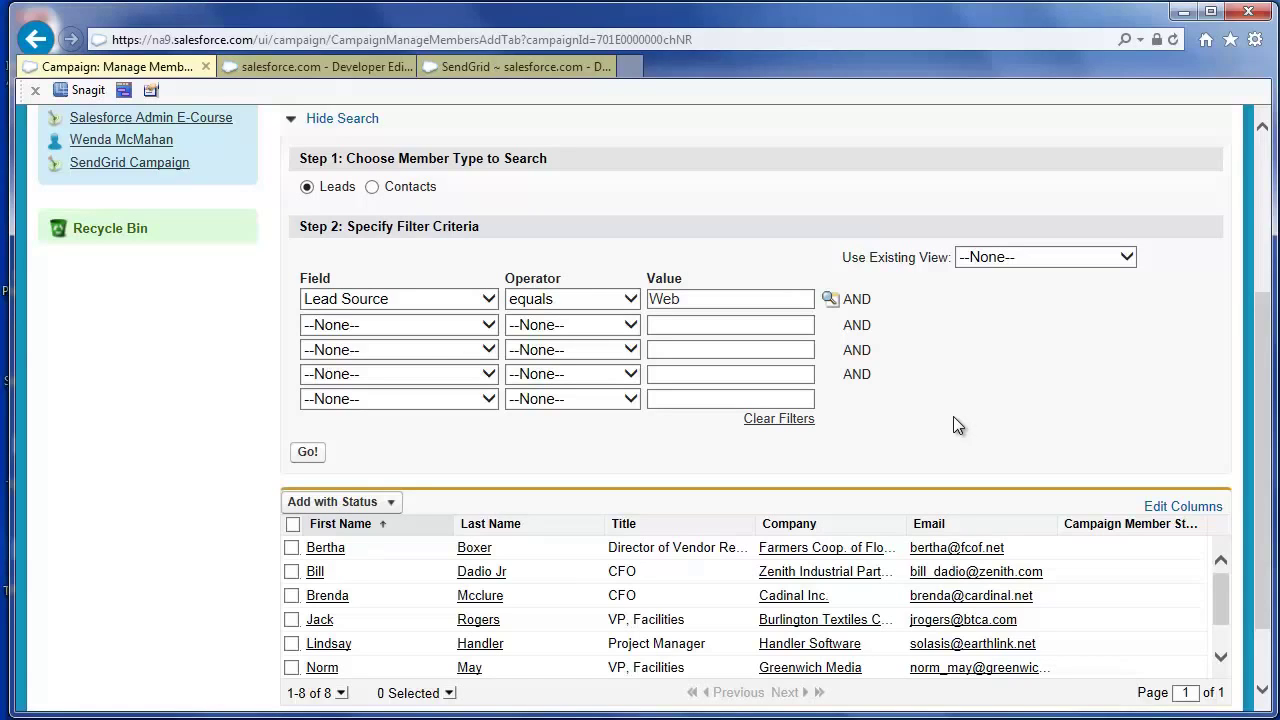
- Add all eight found leads to the campaign with status New
{"action": "left_click", "coordinate": [292, 524]}
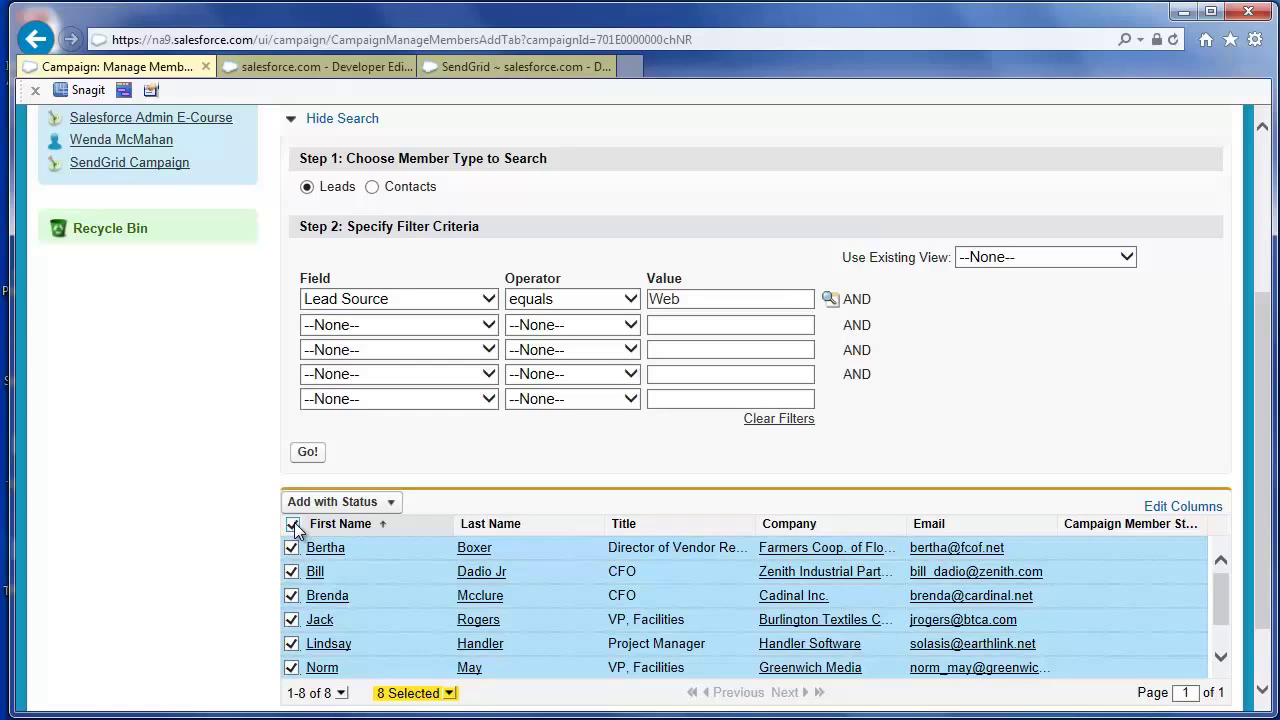
{"action": "left_click", "coordinate": [393, 505]}
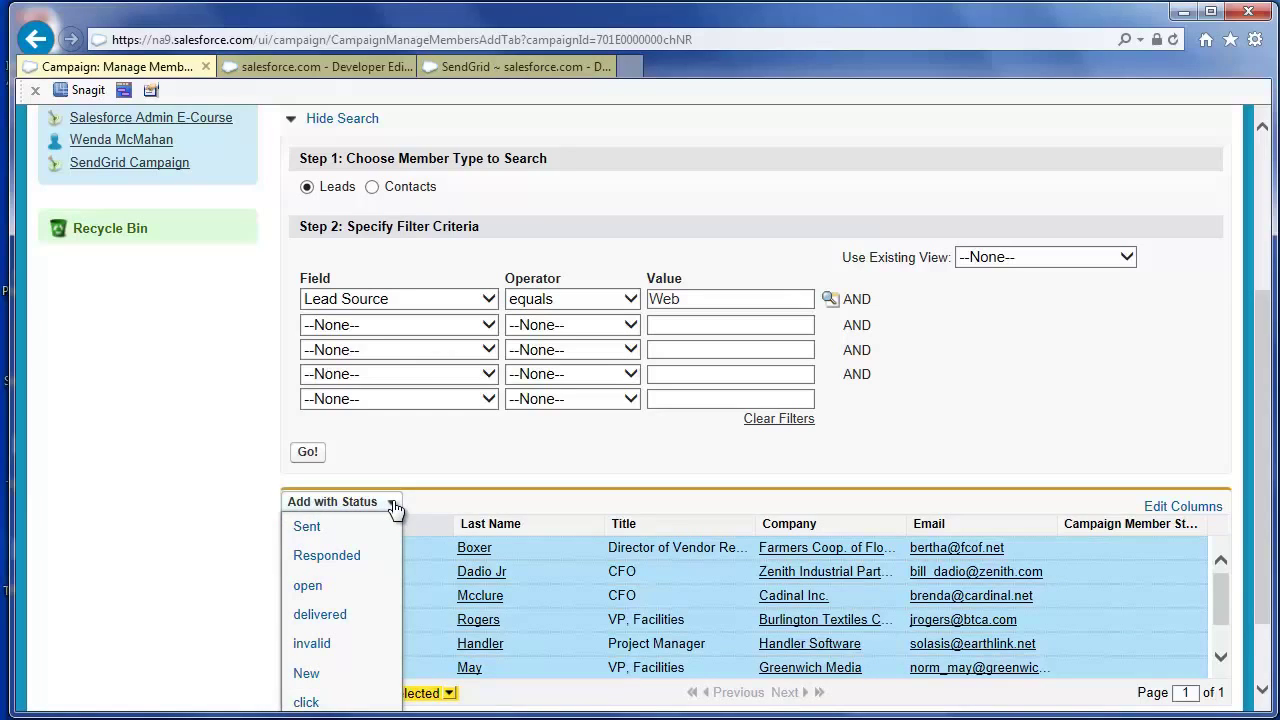
{"action": "left_click", "coordinate": [306, 674]}
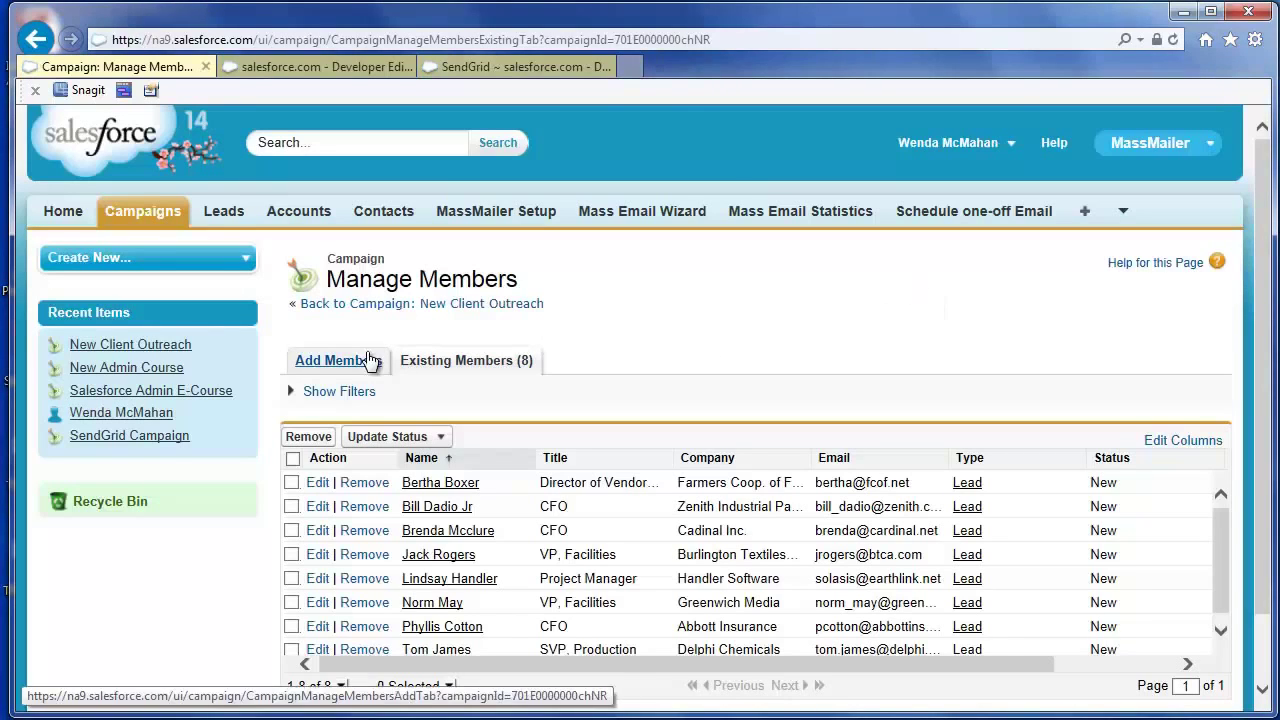
{"action": "left_click", "coordinate": [332, 362]}
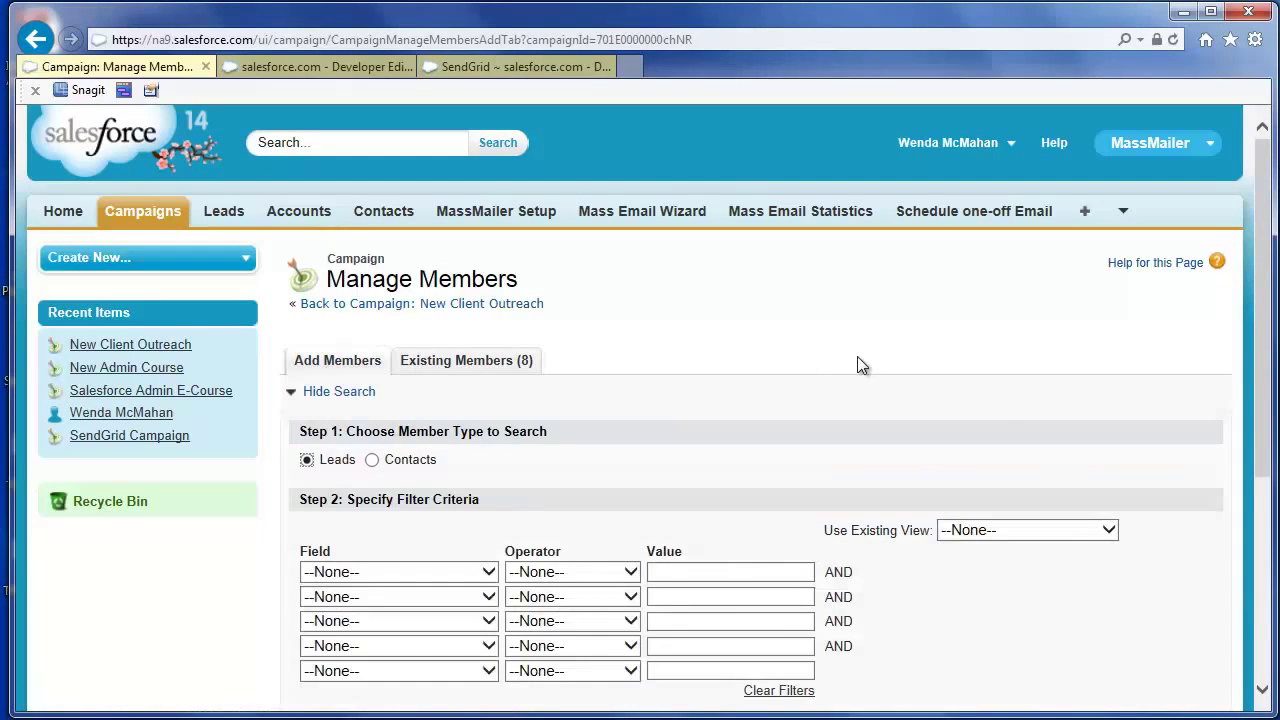
{"action": "left_click", "coordinate": [372, 460]}
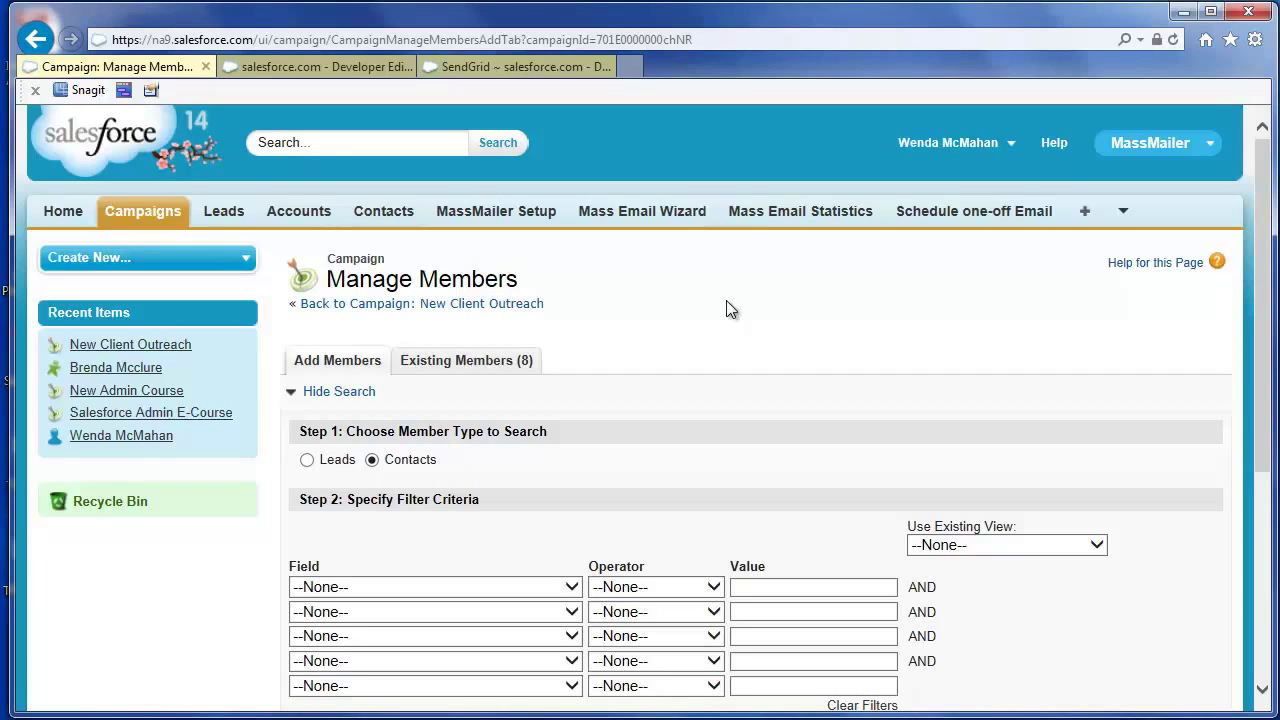
{"action": "left_click", "coordinate": [472, 314]}
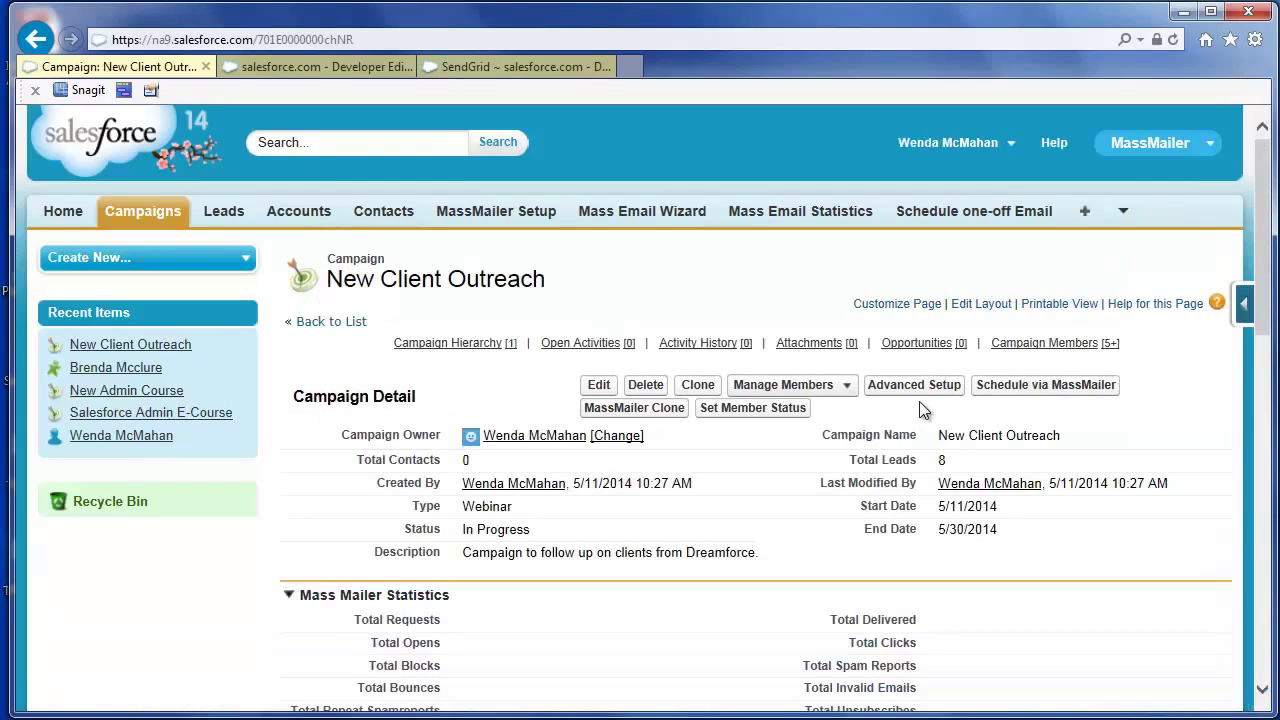
{"action": "left_click", "coordinate": [847, 386]}
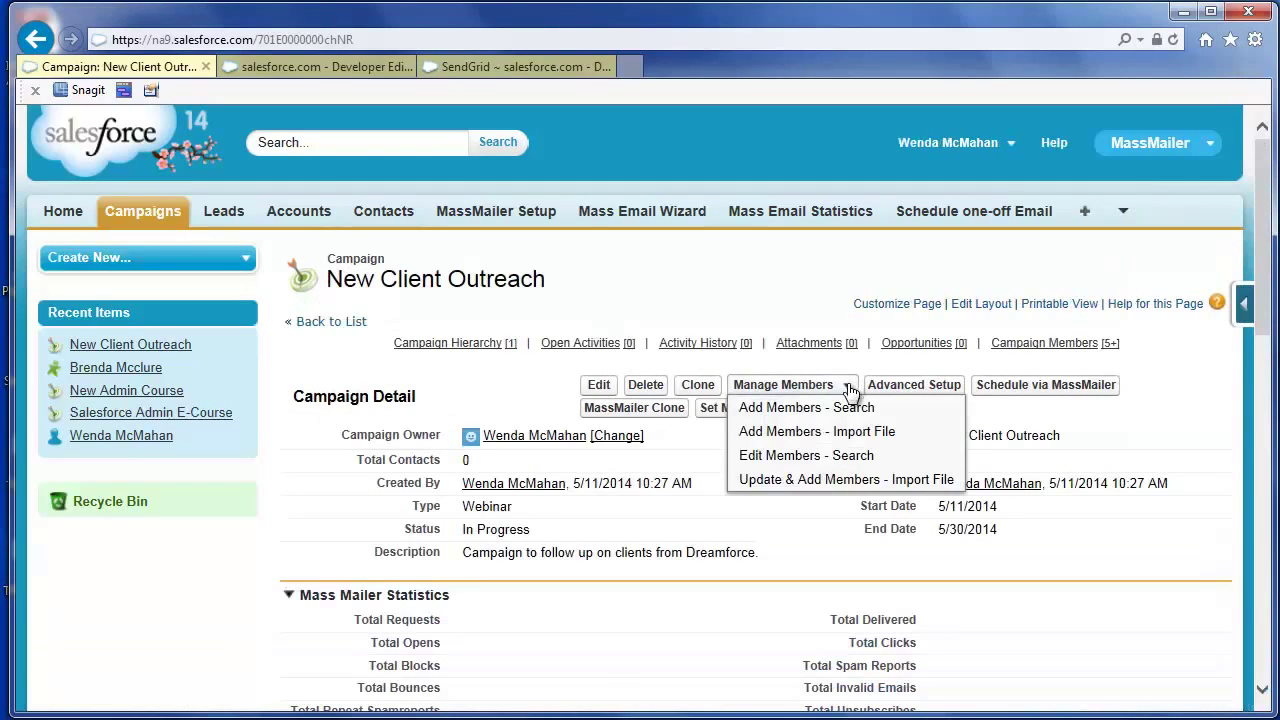
{"action": "left_click", "coordinate": [811, 455]}
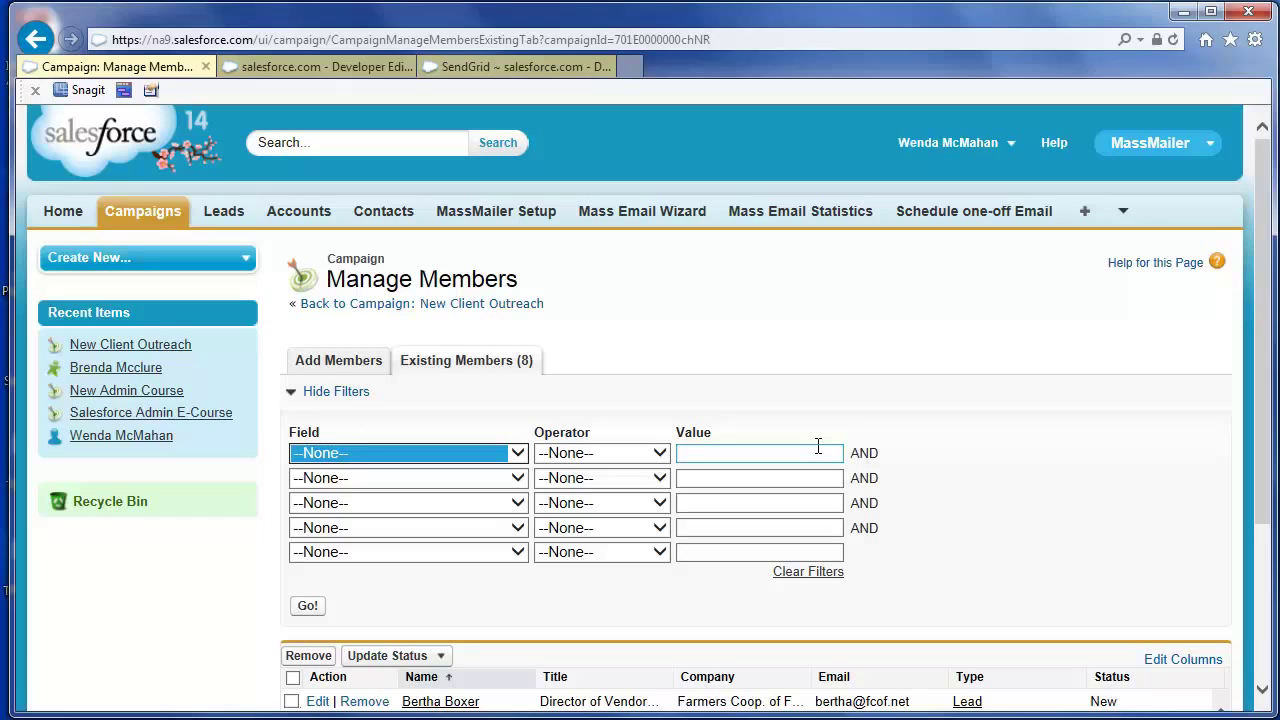
{"action": "left_click", "coordinate": [518, 453]}
{"action": "left_click", "coordinate": [360, 625]}
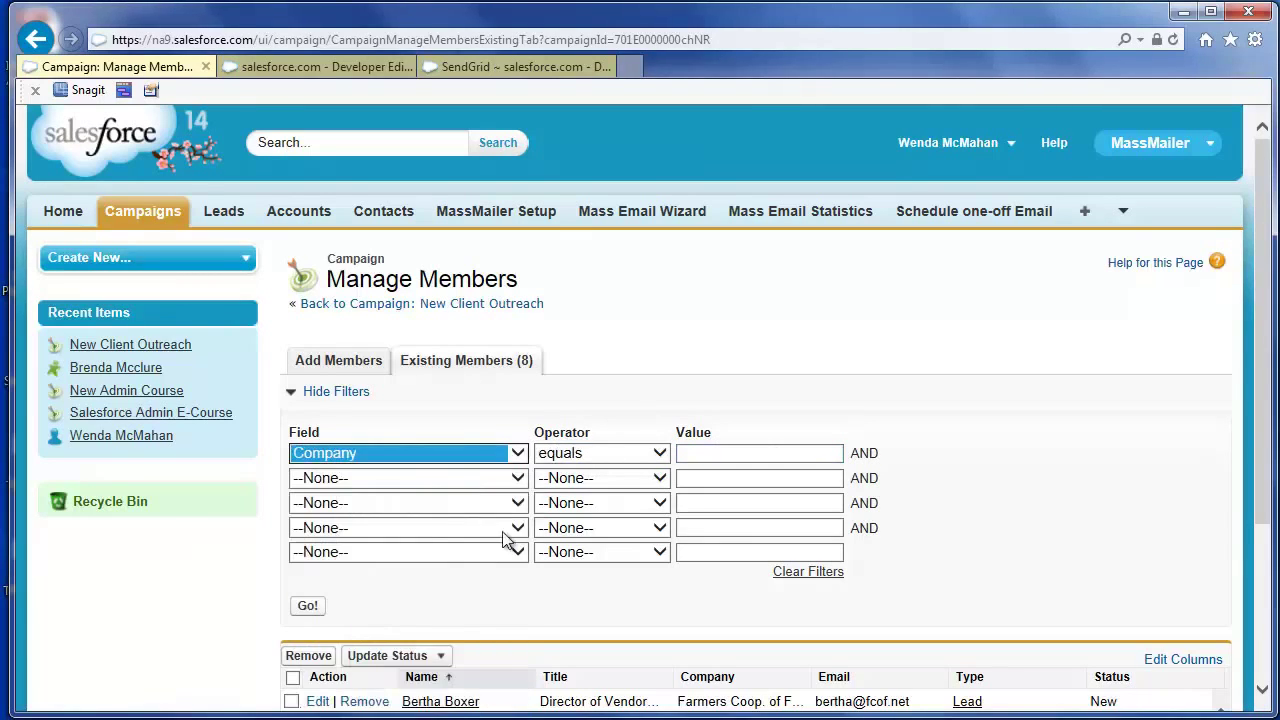
{"action": "left_click", "coordinate": [611, 455]}
{"action": "left_click", "coordinate": [592, 488]}
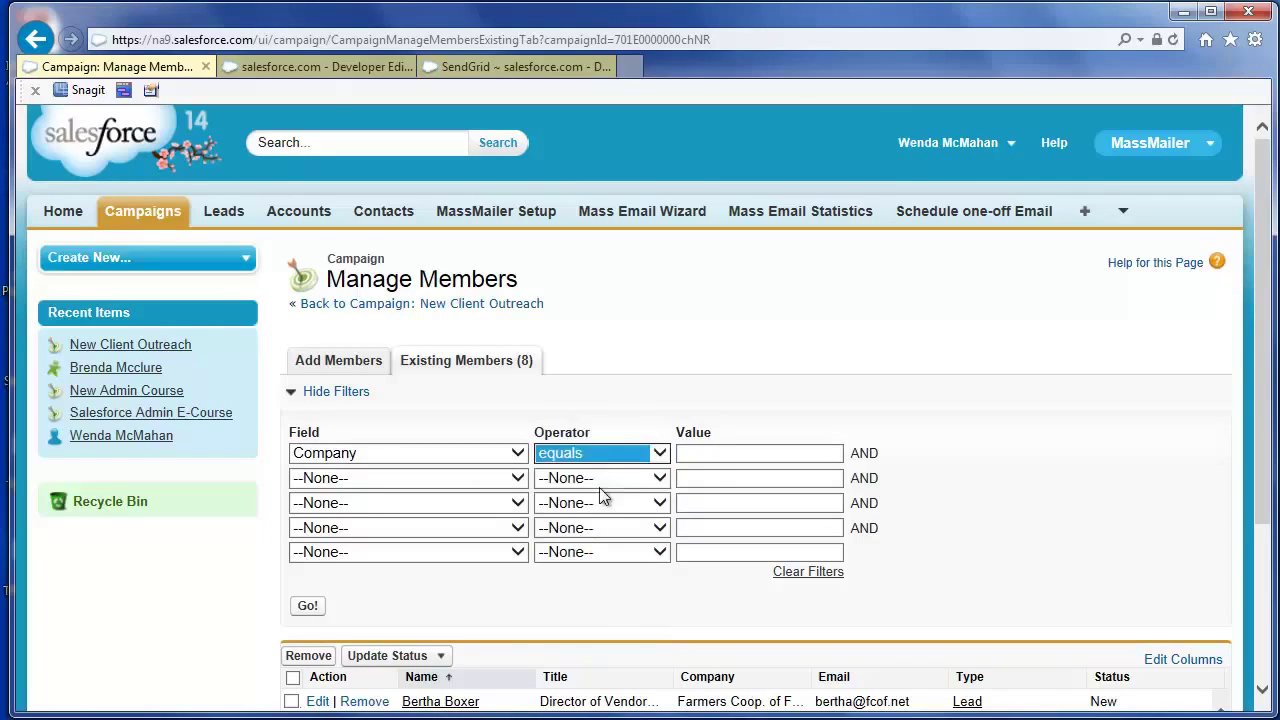
{"action": "left_click", "coordinate": [714, 453]}
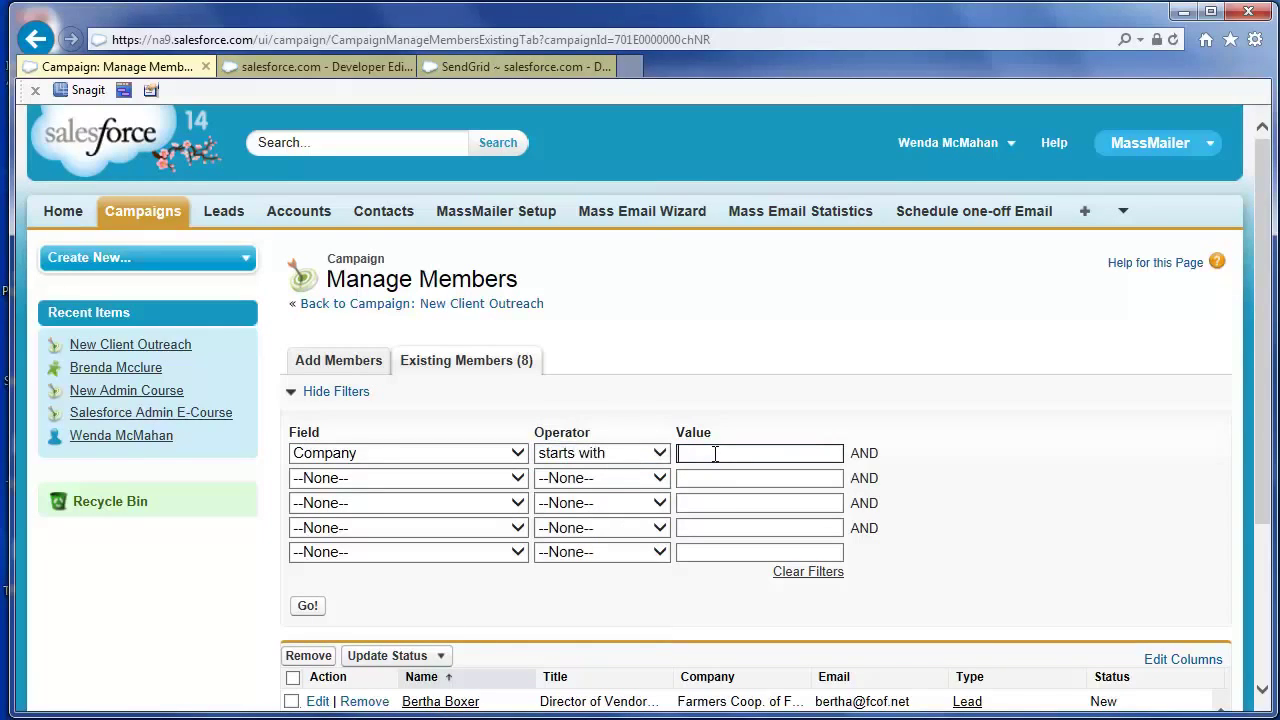
{"action": "type", "text": "Handler"}
{"action": "scroll", "coordinate": [1076, 480], "scroll_direction": "down", "scroll_amount": 1}
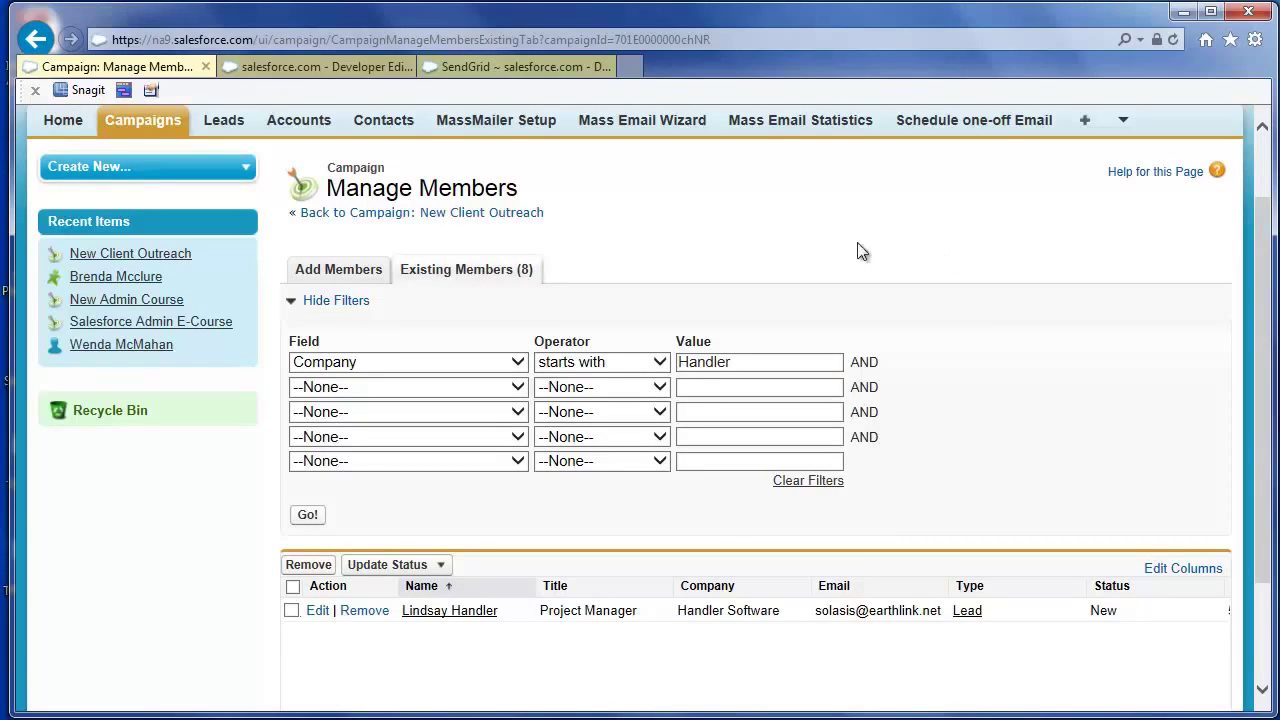
{"action": "left_click", "coordinate": [486, 212]}
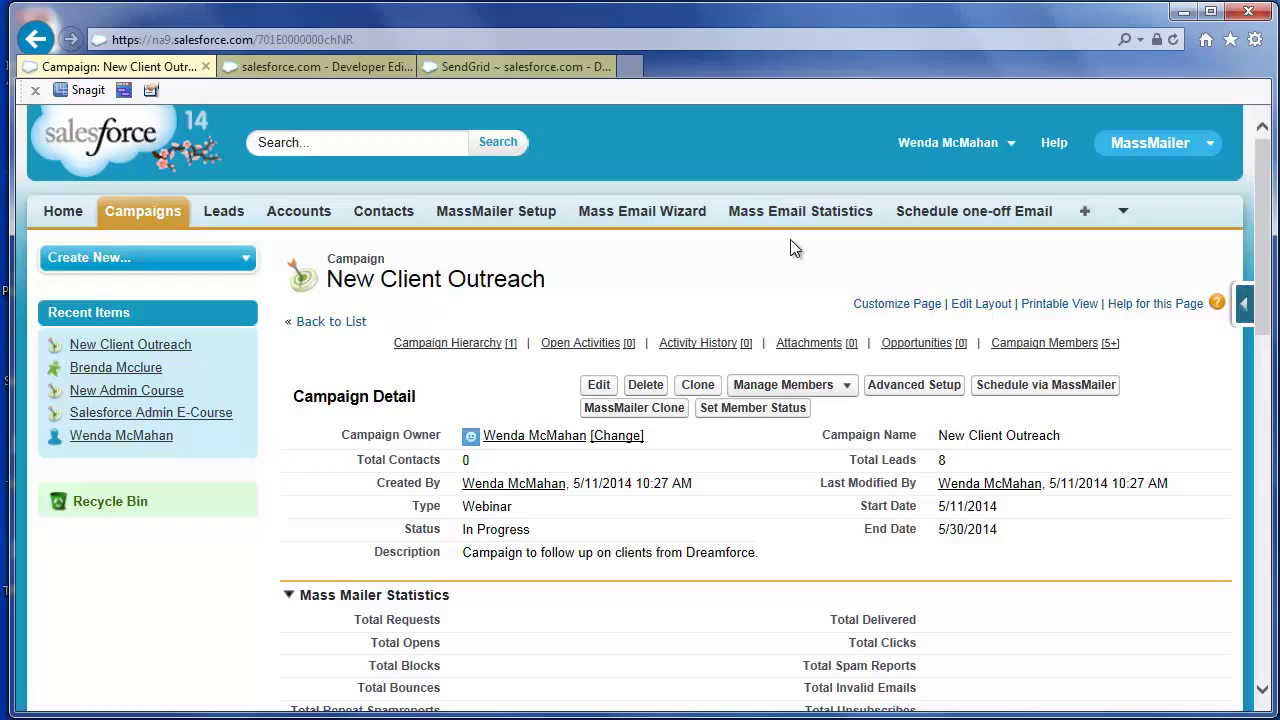
- Start a MassMailer schedule for the campaign named 'MassMailer Outreach'
{"action": "left_click", "coordinate": [1038, 393]}
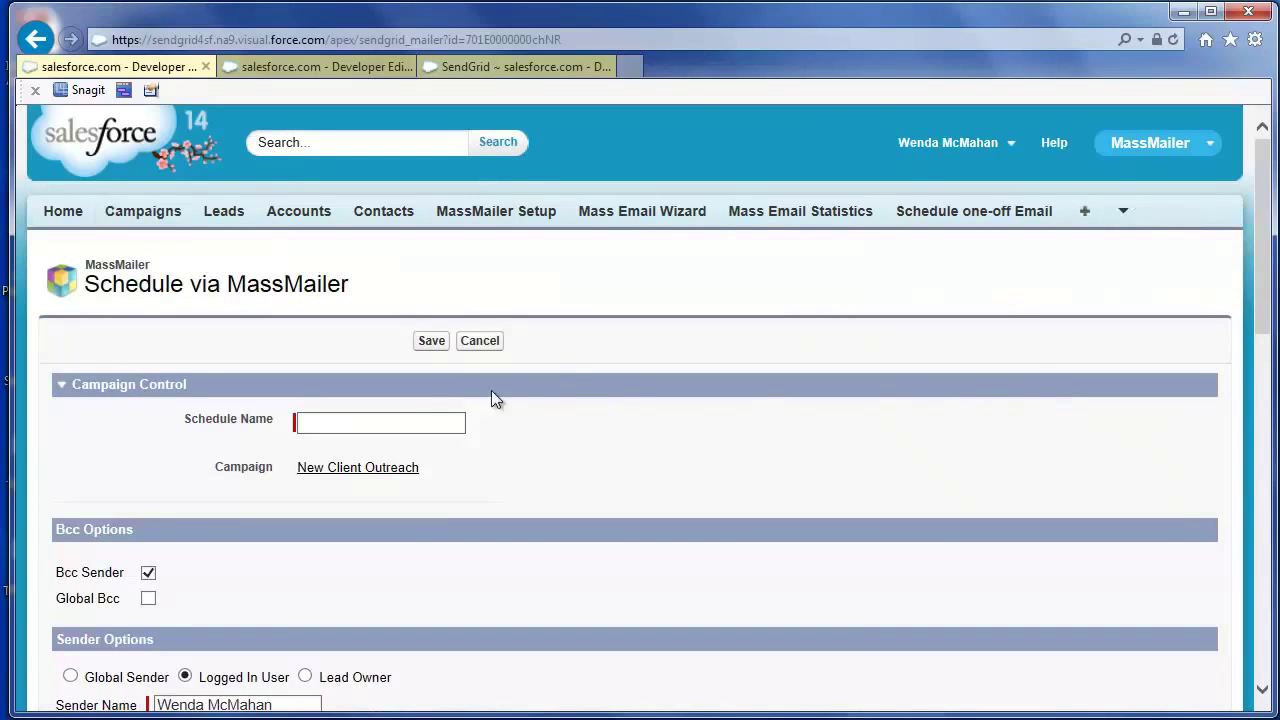
{"action": "left_click", "coordinate": [422, 418]}
{"action": "type", "text": "MassMailer Outreach"}
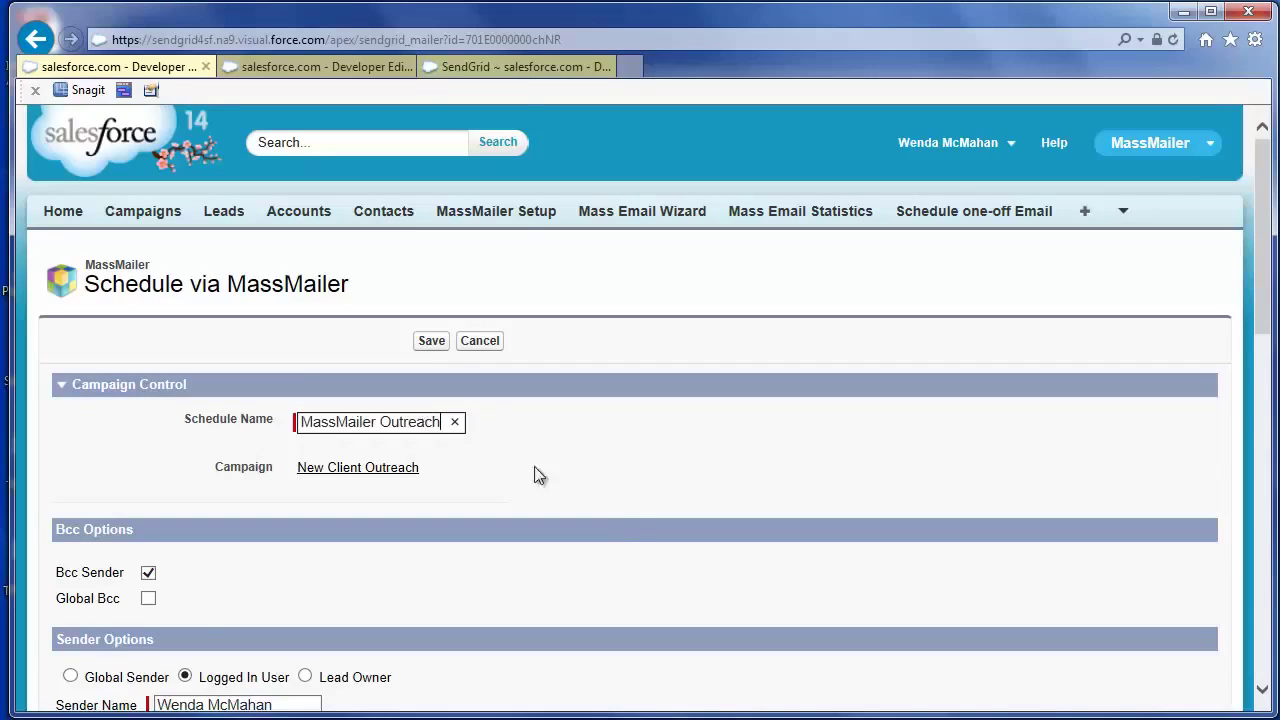
{"action": "scroll", "coordinate": [534, 474], "scroll_direction": "down", "scroll_amount": 3}
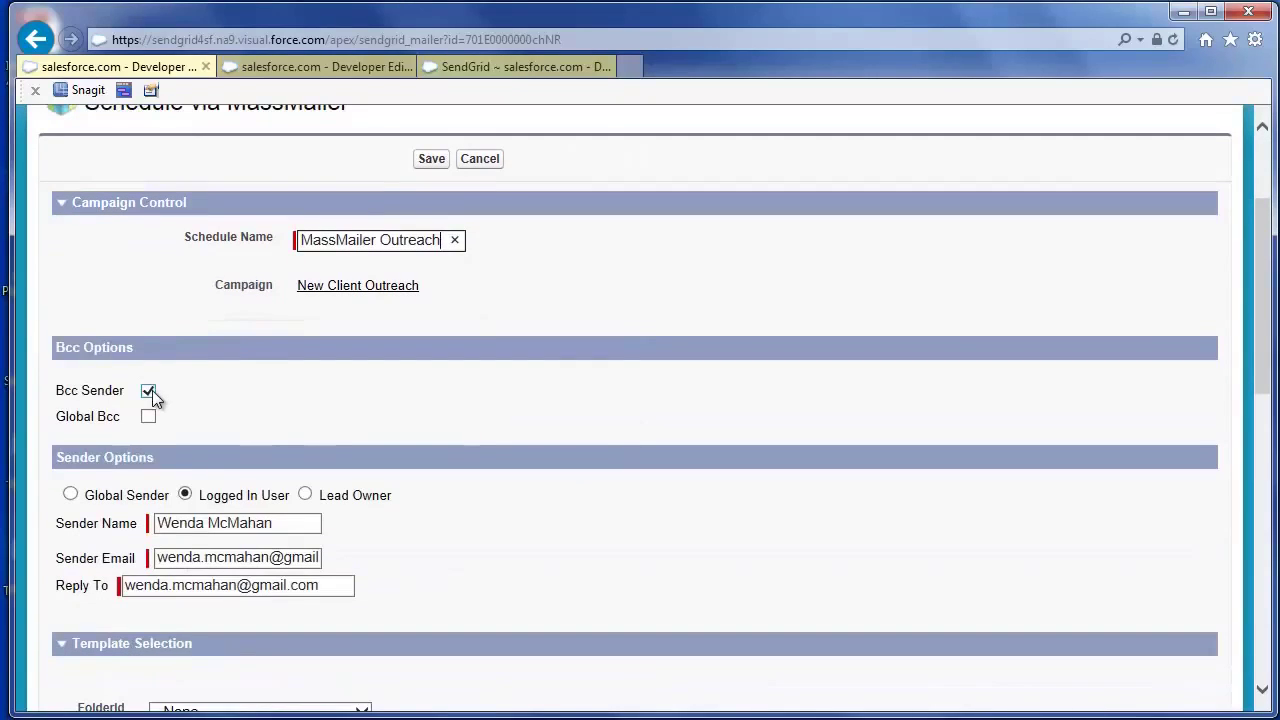
- Turn on Global Bcc and send each email as the Lead Owner
{"action": "left_click", "coordinate": [150, 420]}
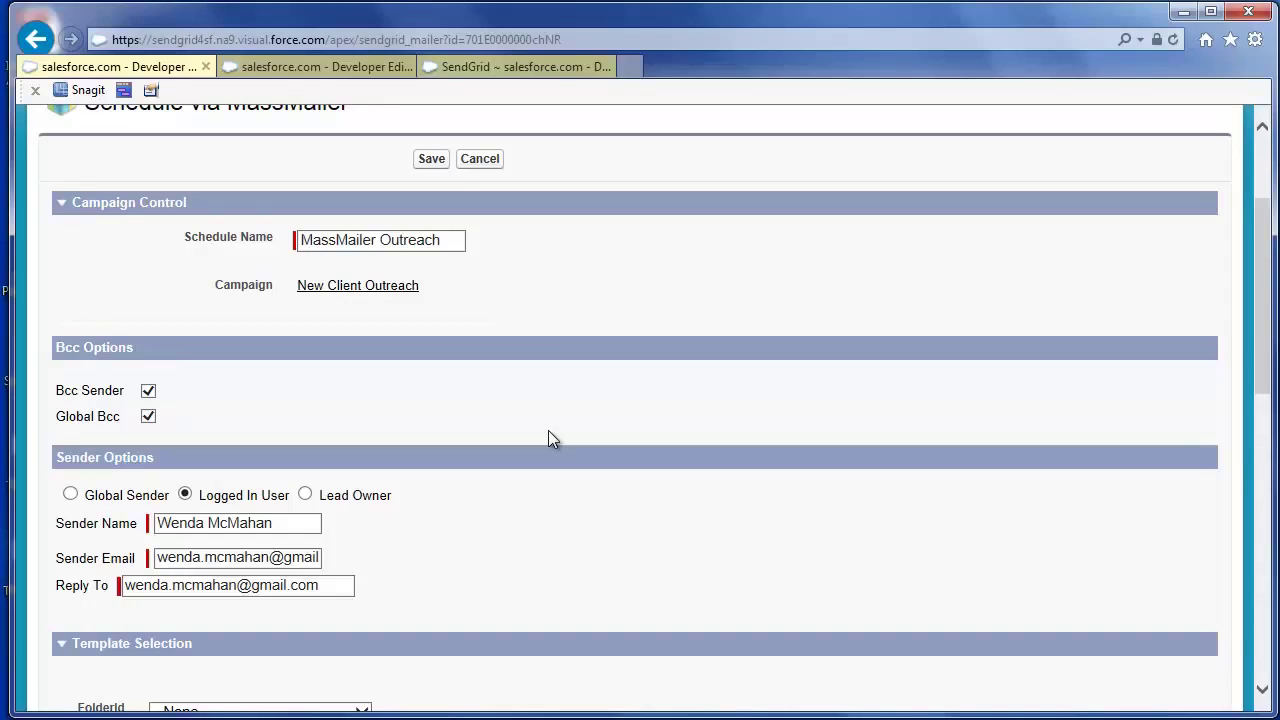
{"action": "left_click", "coordinate": [86, 495]}
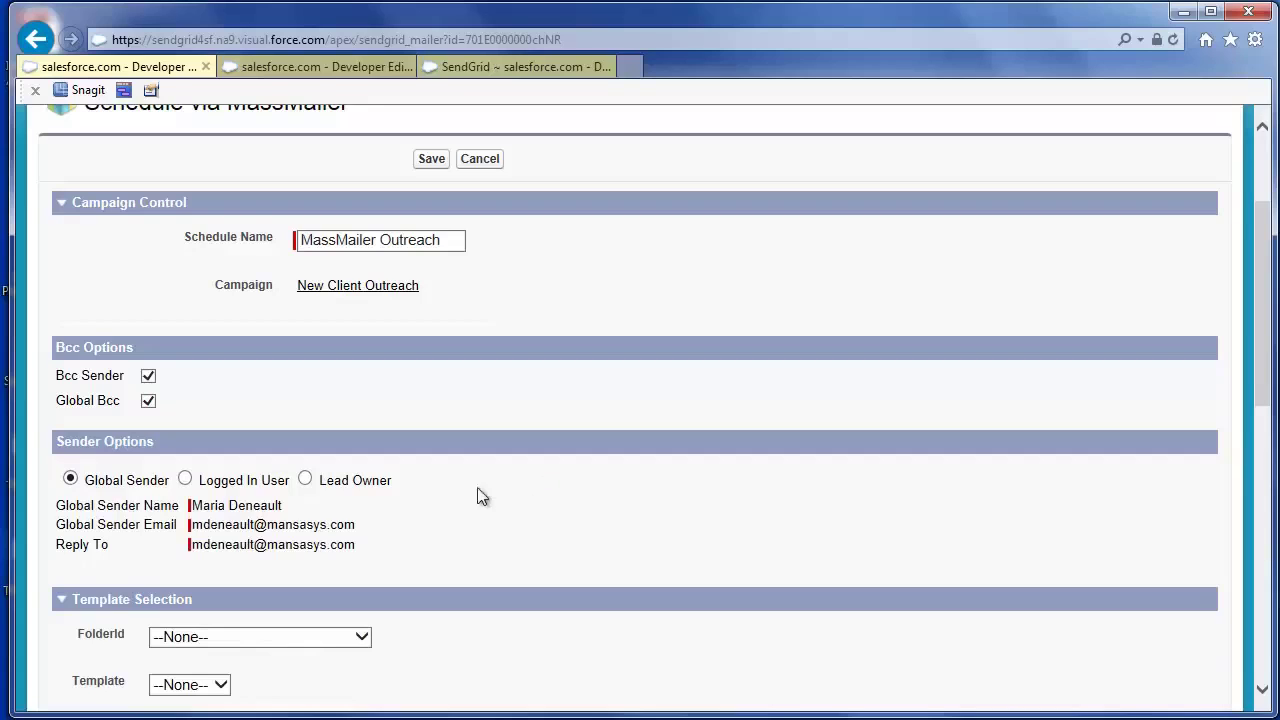
{"action": "left_click", "coordinate": [186, 480]}
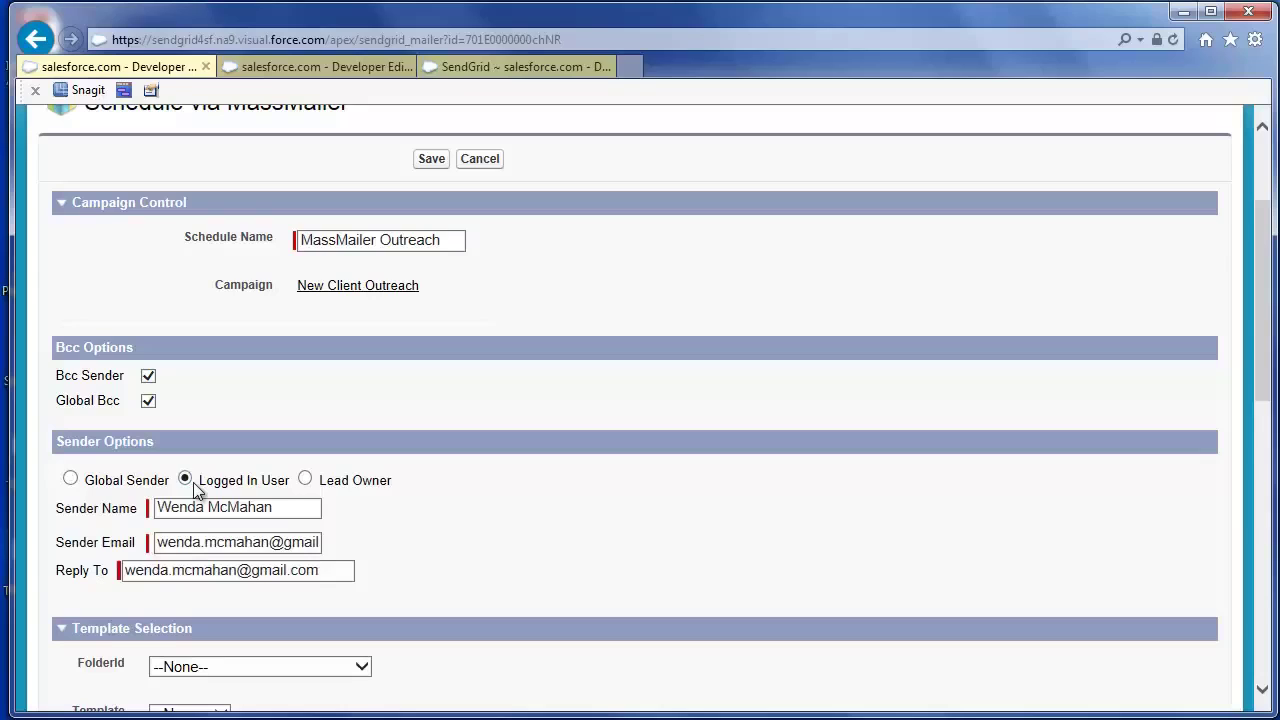
{"action": "left_click_drag", "start_coordinate": [348, 572], "coordinate": [100, 570]}
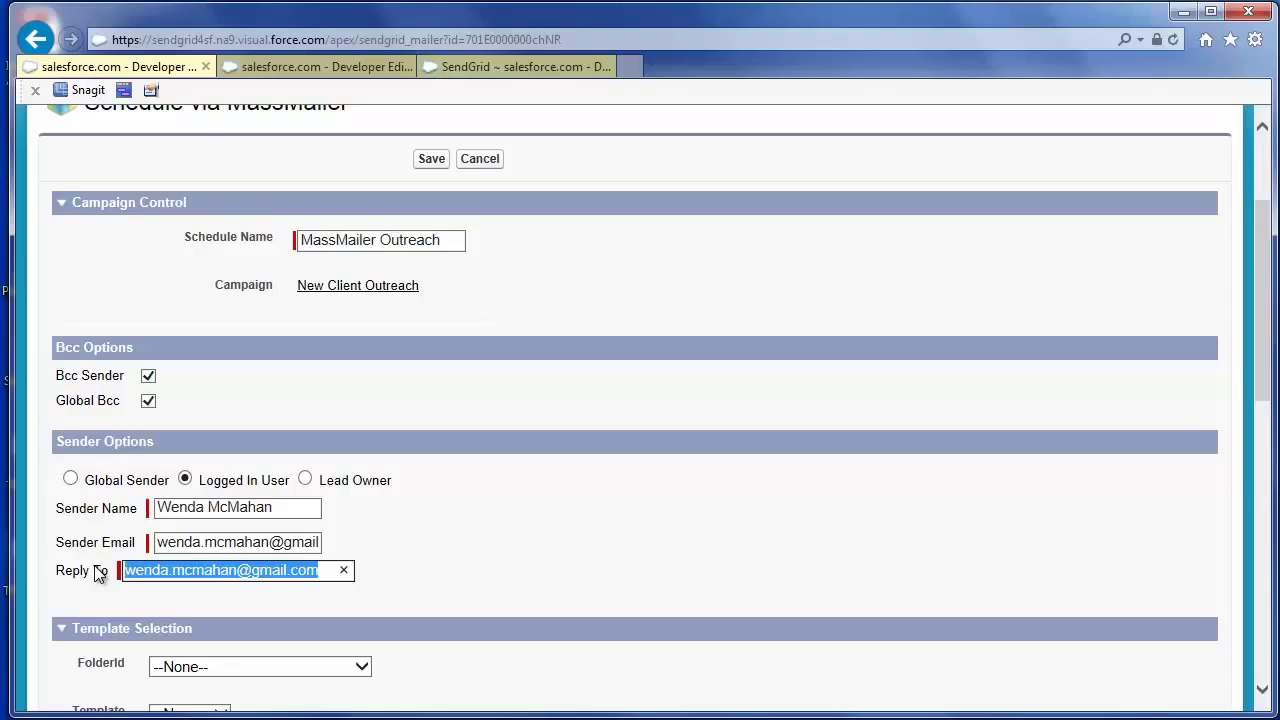
{"action": "left_click", "coordinate": [305, 479]}
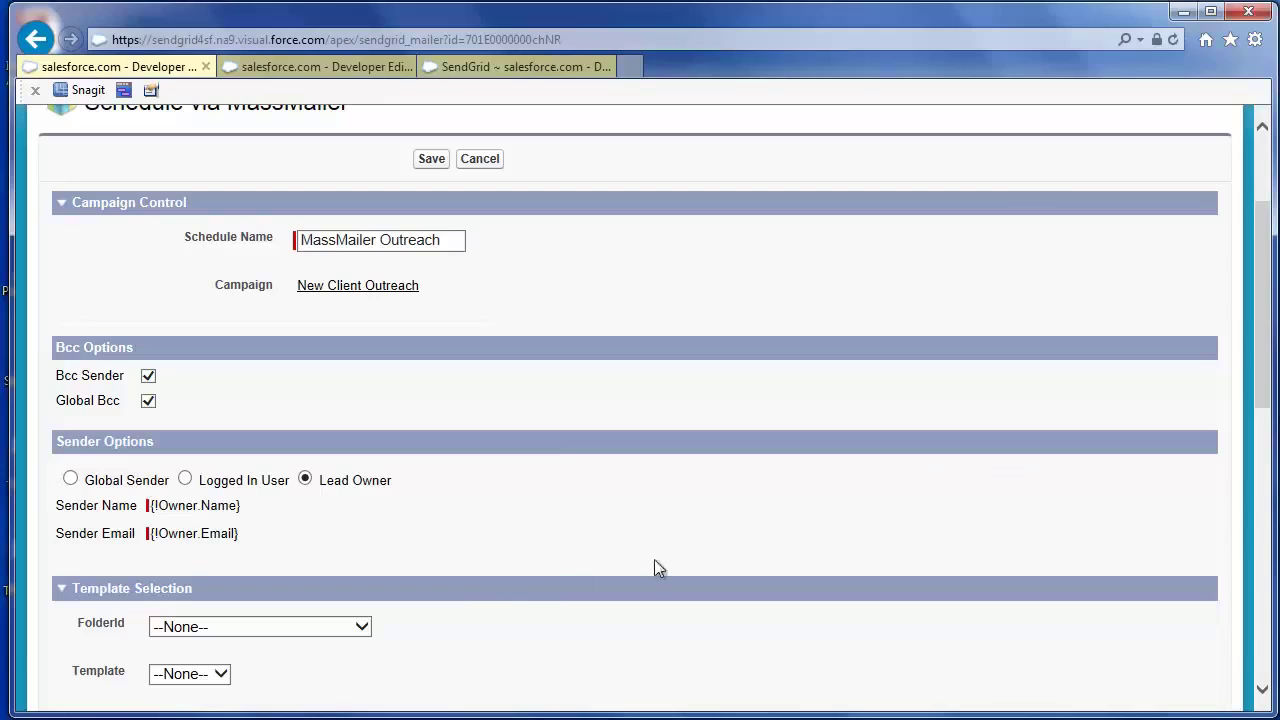
- Pick the Mansa Welcome template from Unfiled Public Email Template and save the schedule
{"action": "left_click", "coordinate": [362, 628]}
{"action": "left_click", "coordinate": [331, 643]}
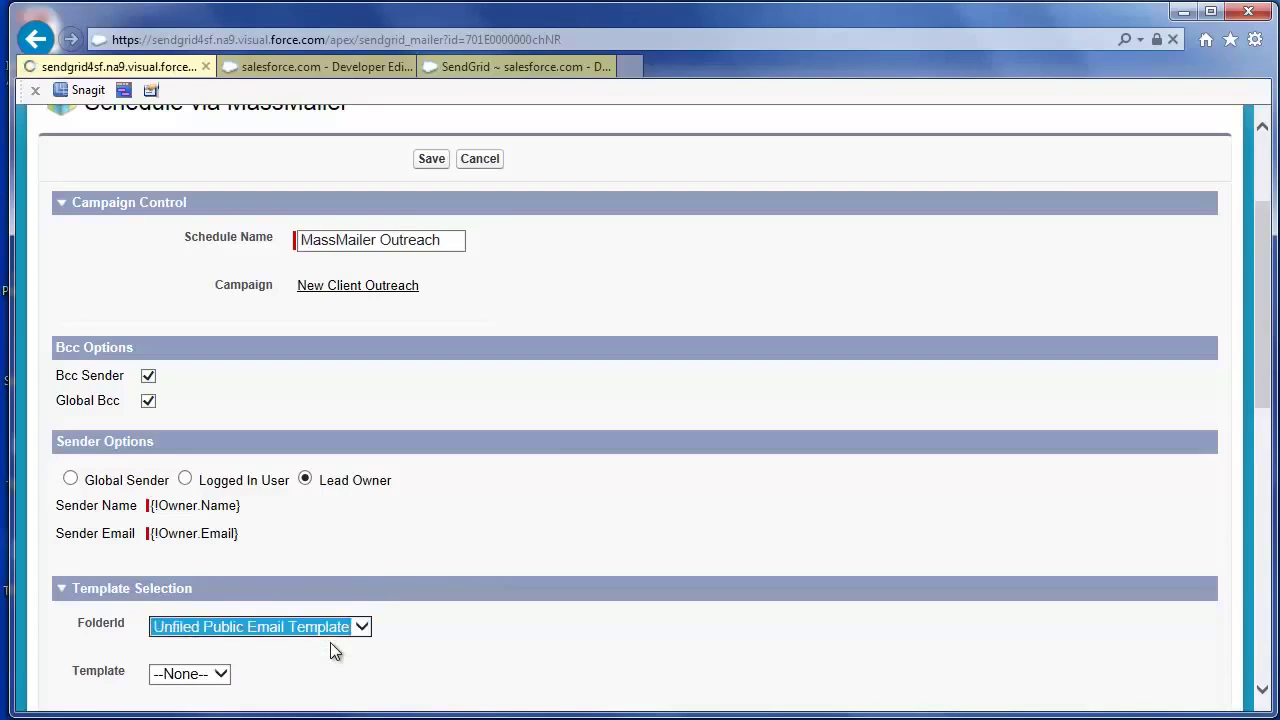
{"action": "scroll", "coordinate": [494, 634], "scroll_direction": "down", "scroll_amount": 5}
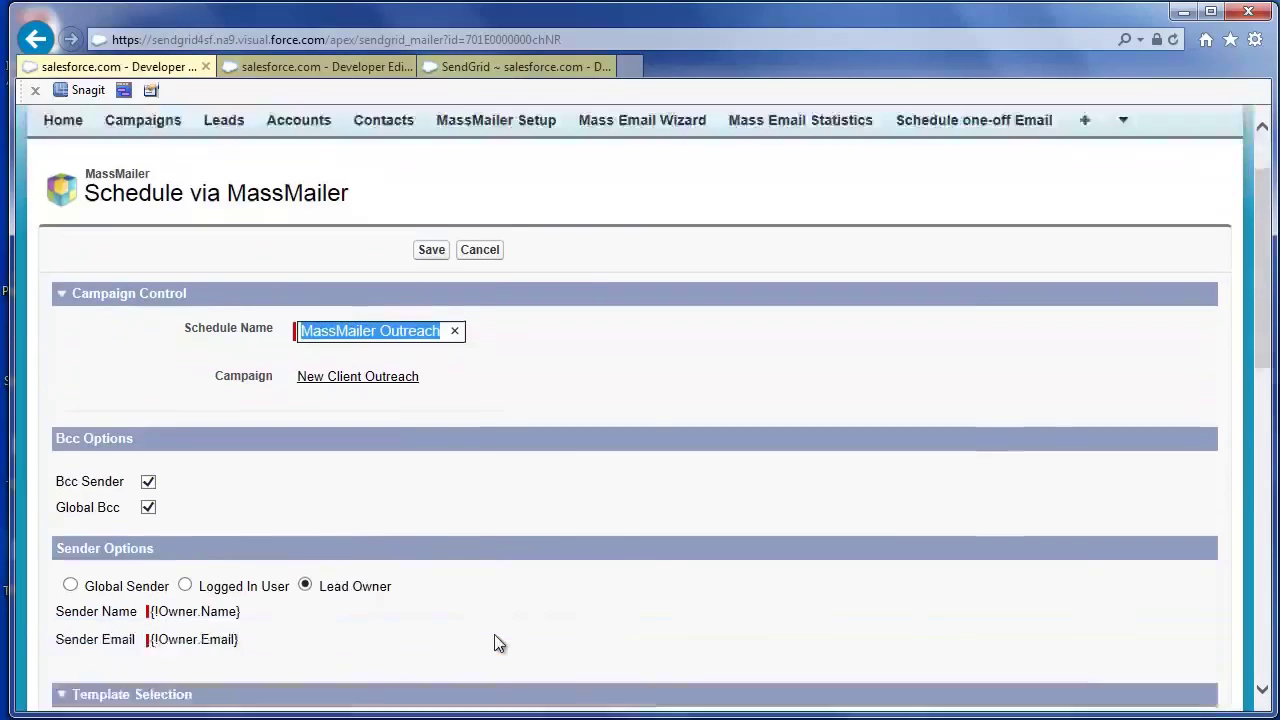
{"action": "left_click", "coordinate": [388, 443]}
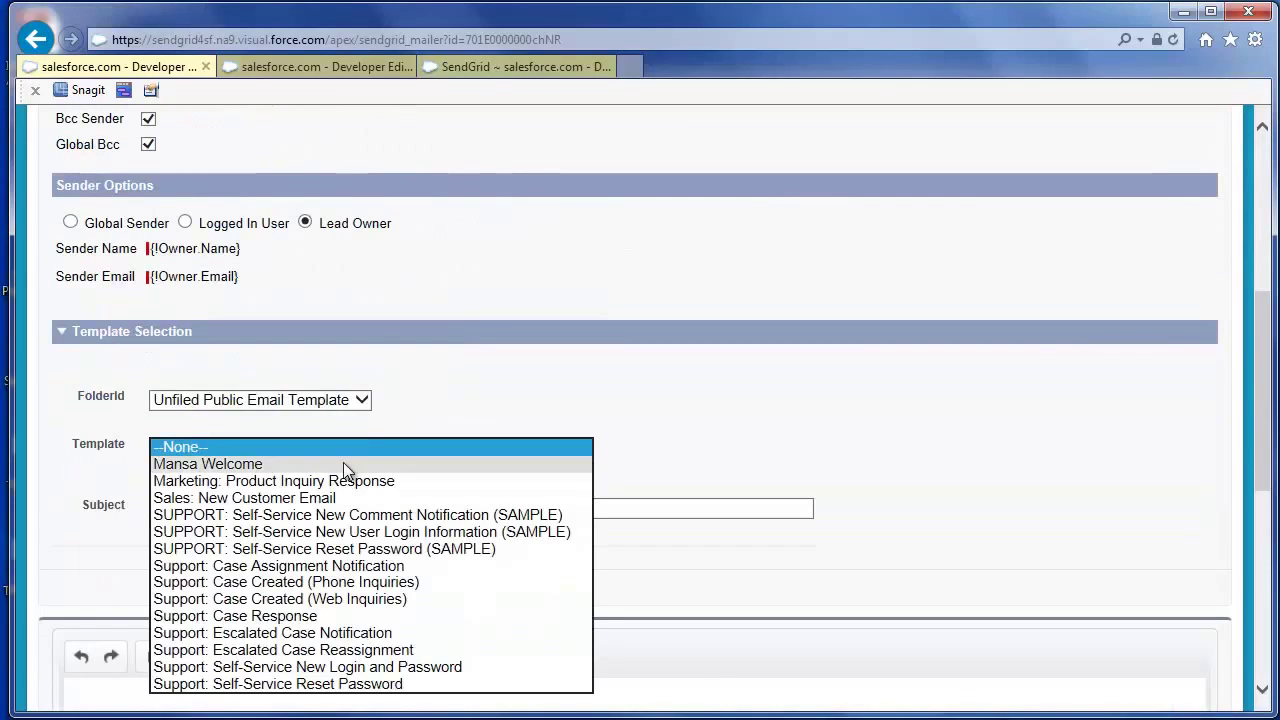
{"action": "left_click", "coordinate": [343, 462]}
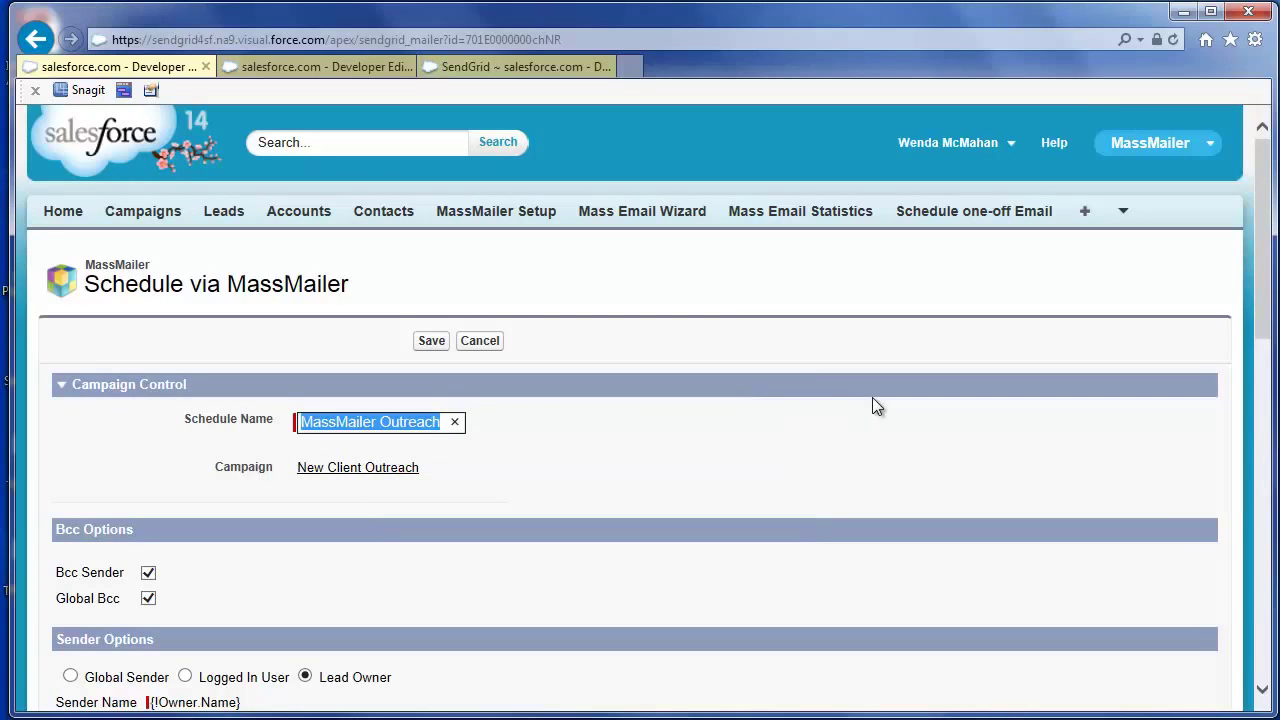
{"action": "scroll", "coordinate": [1047, 398], "scroll_direction": "down", "scroll_amount": 3}
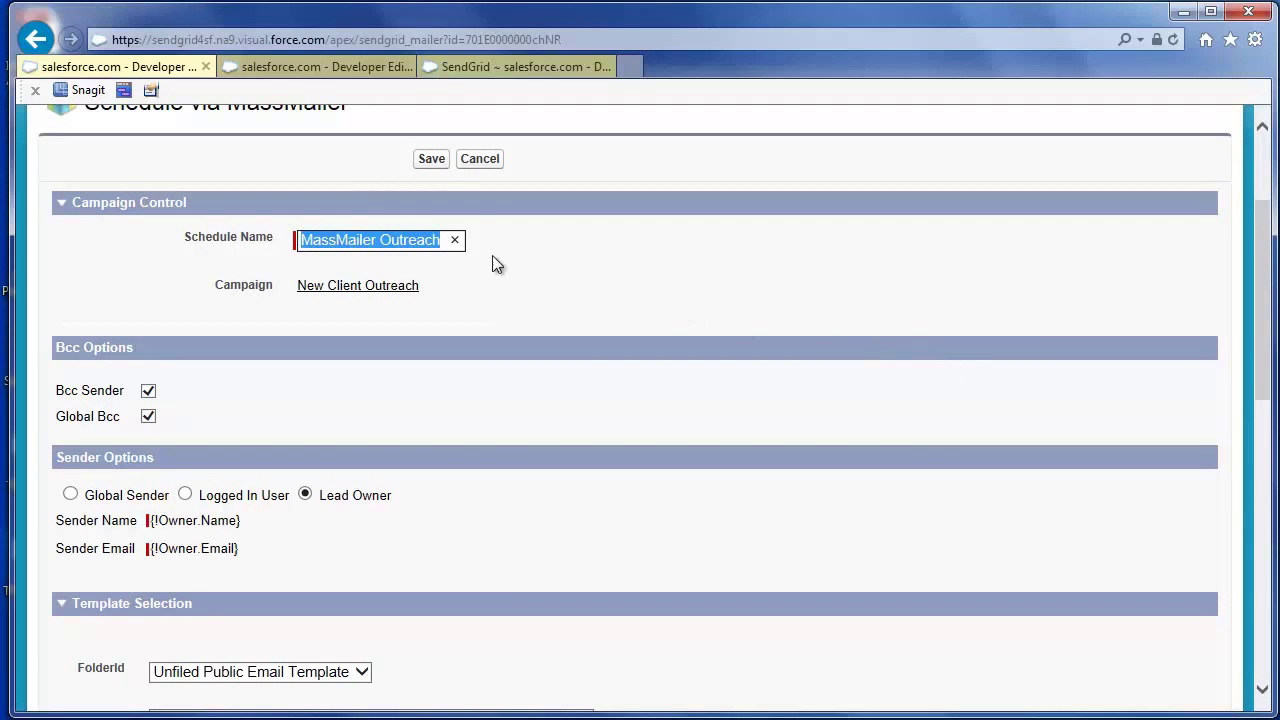
{"action": "left_click", "coordinate": [434, 168]}
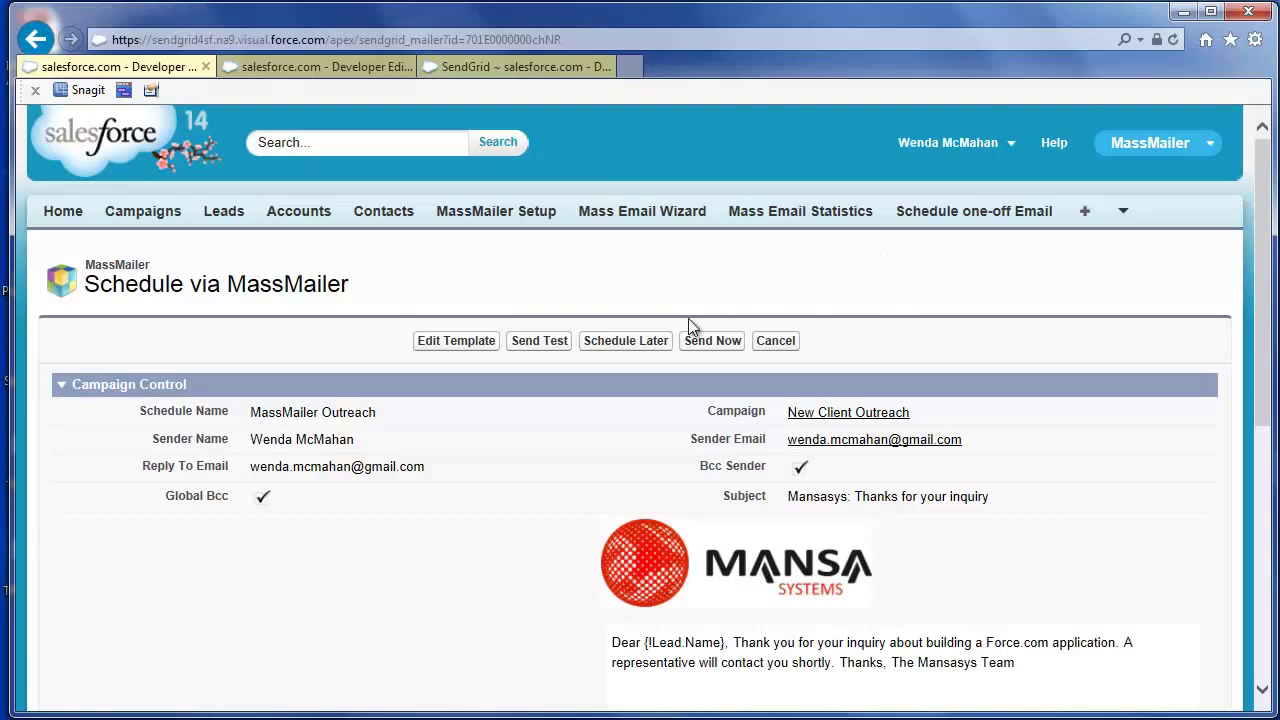
- Schedule the send for 5/21/2014 at hour 4, enable the schedule, and save
{"action": "left_click", "coordinate": [612, 345]}
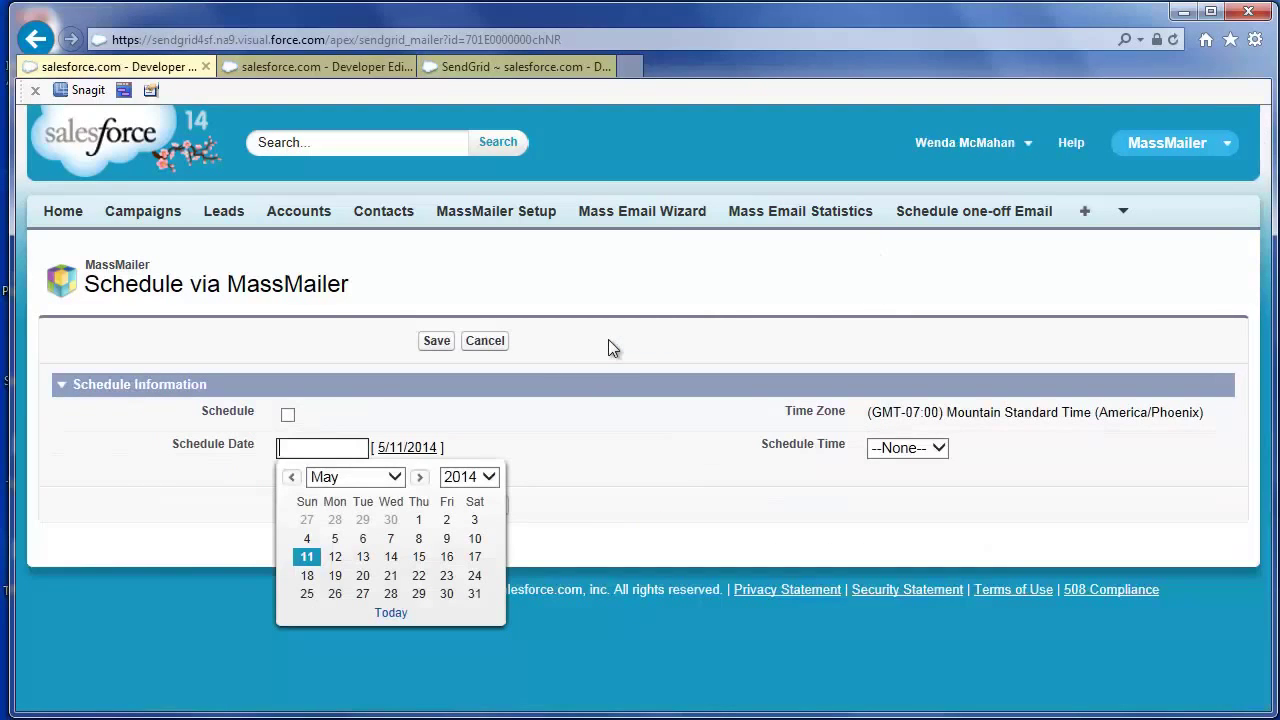
{"action": "left_click", "coordinate": [391, 576]}
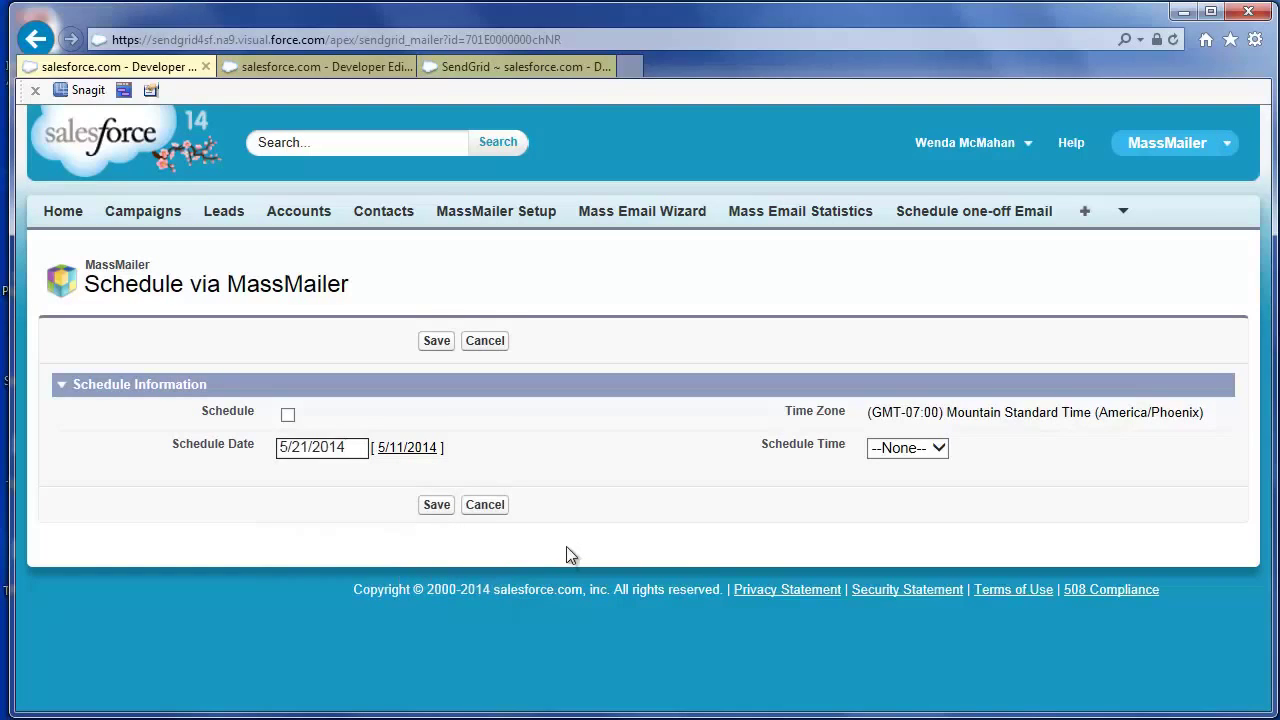
{"action": "left_click", "coordinate": [940, 449]}
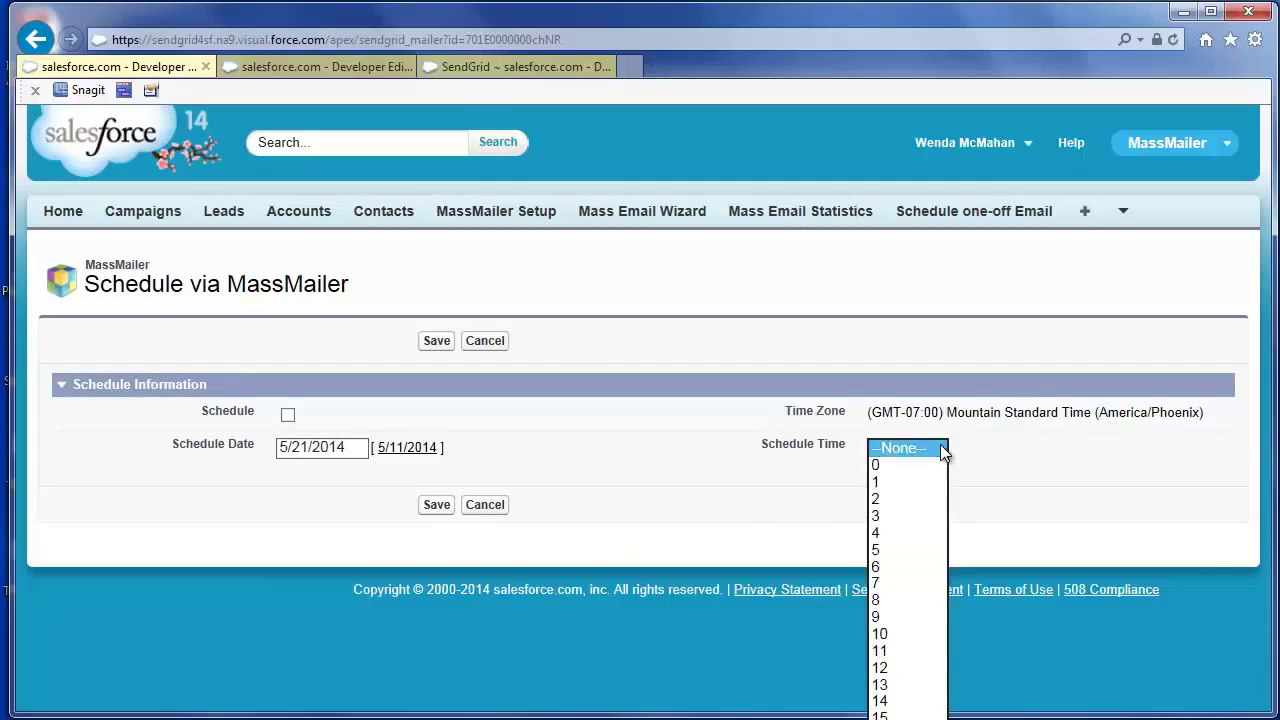
{"action": "left_click", "coordinate": [883, 530]}
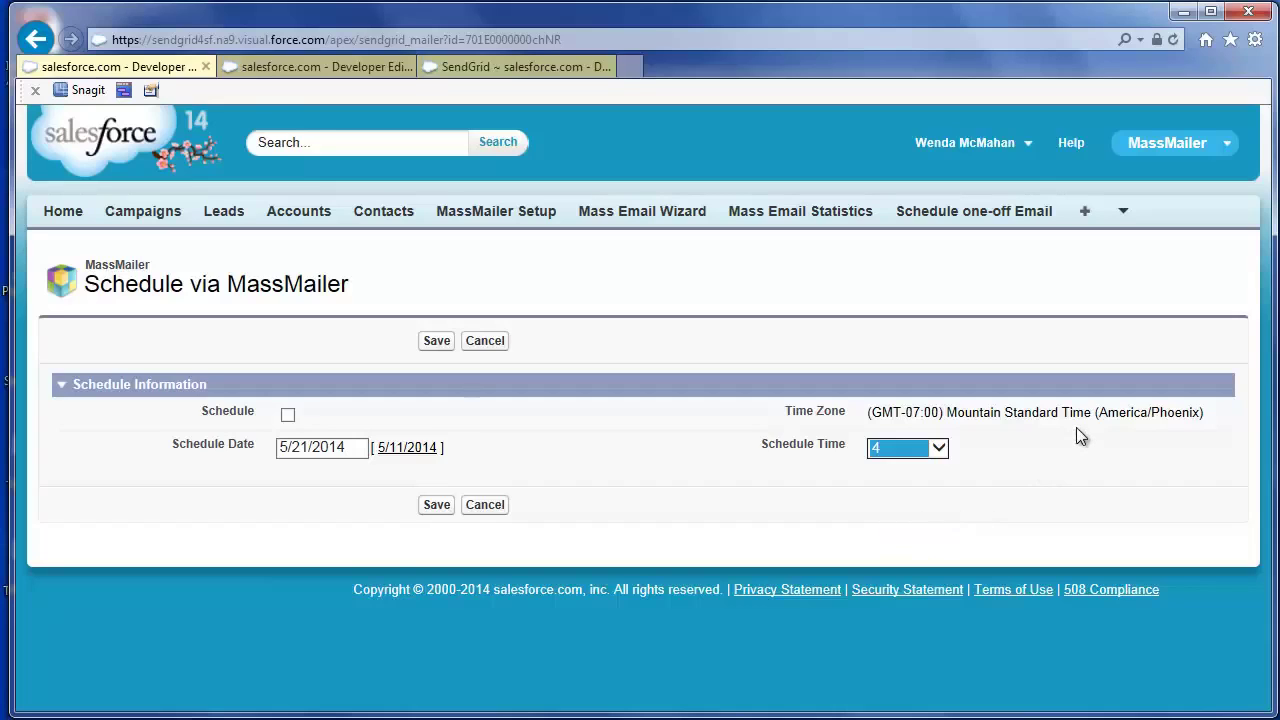
{"action": "left_click", "coordinate": [288, 415]}
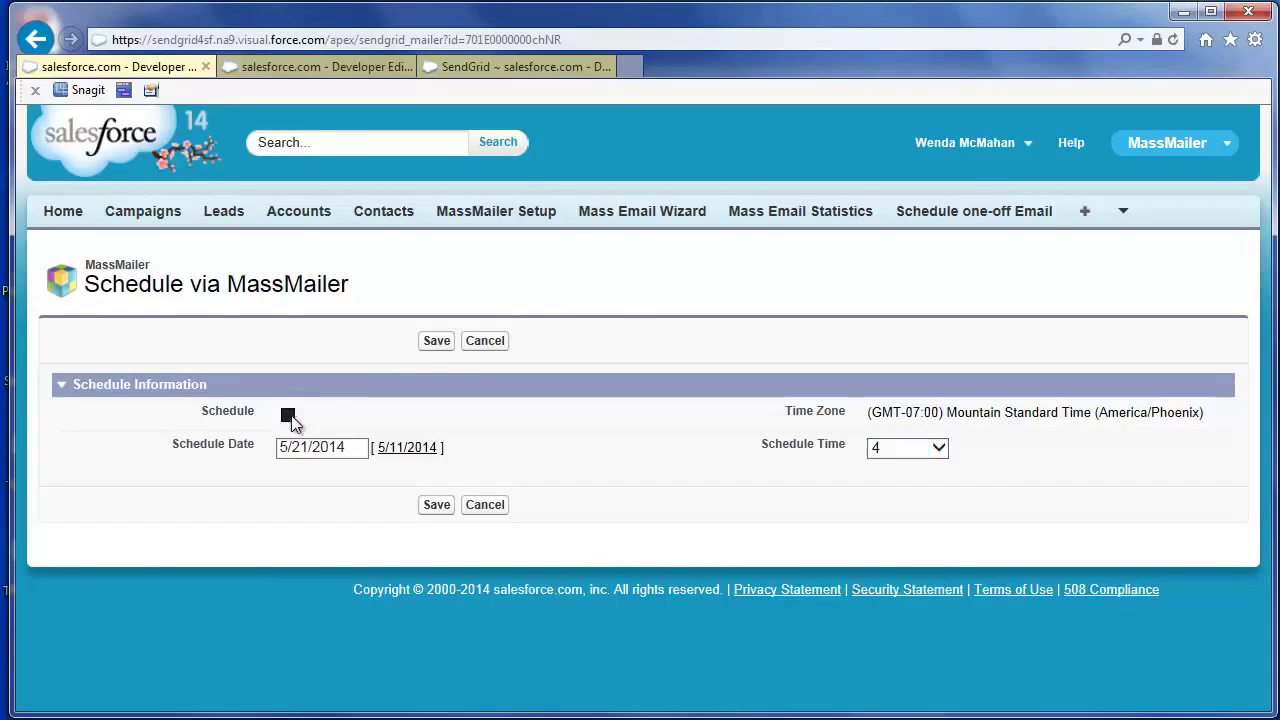
{"action": "left_click", "coordinate": [438, 344]}
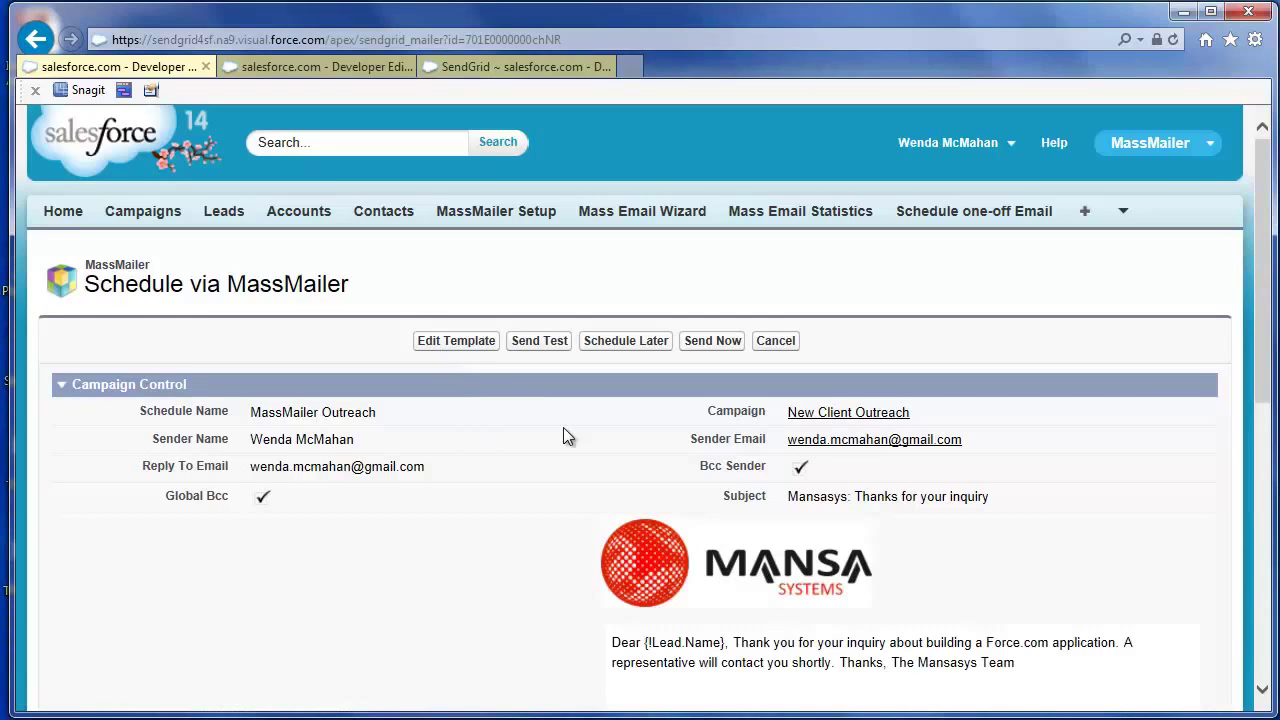
- Send a test email, then view the New Client Outreach campaign's Mass Mailer Statistics
{"action": "left_click", "coordinate": [552, 345]}
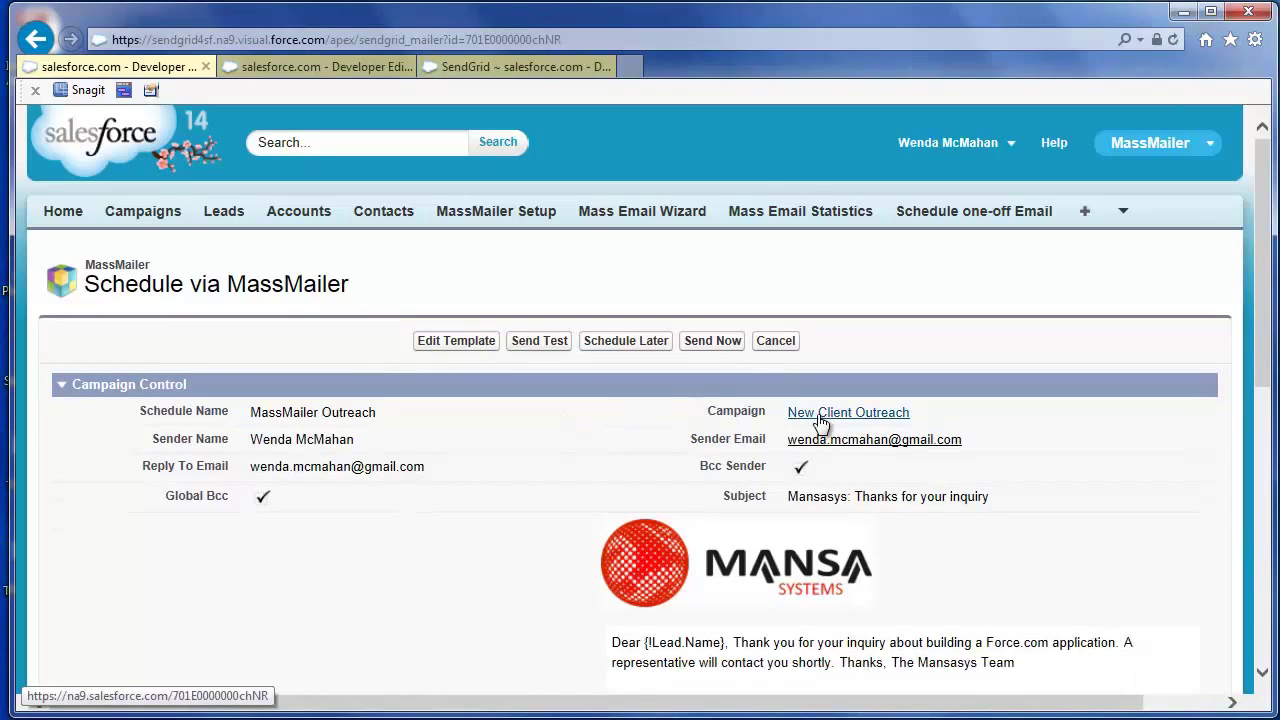
{"action": "mouse_move", "coordinate": [820, 420]}
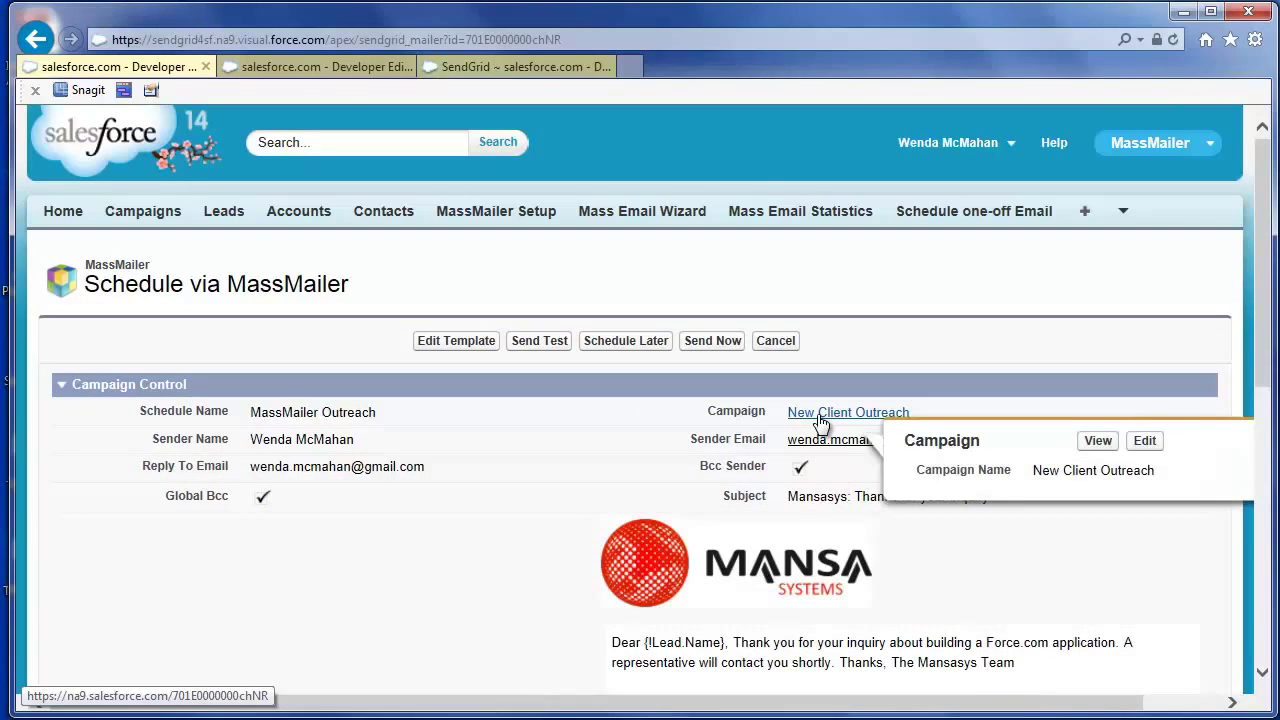
{"action": "left_click", "coordinate": [818, 414]}
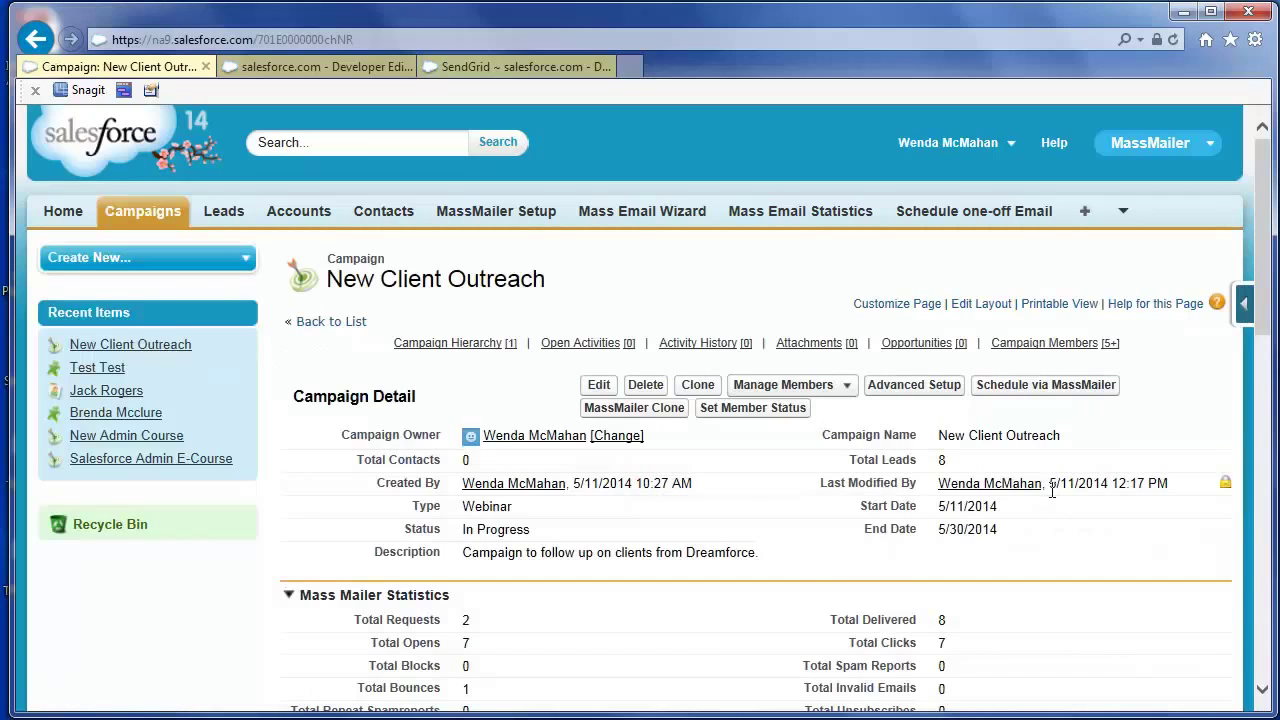
{"action": "scroll", "coordinate": [1052, 490], "scroll_direction": "down", "scroll_amount": 3}
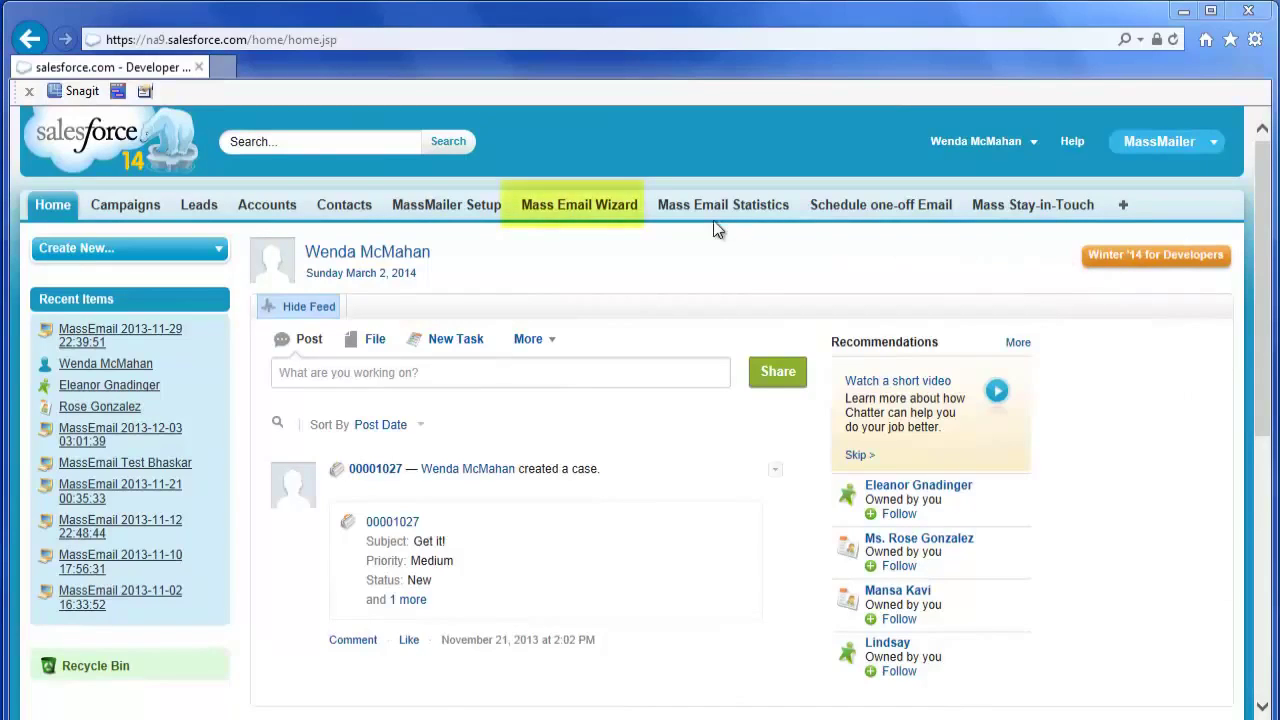
- In the Mass Email Wizard, choose Lead as the object and the 2014 New Leads view
{"action": "left_click", "coordinate": [567, 215]}
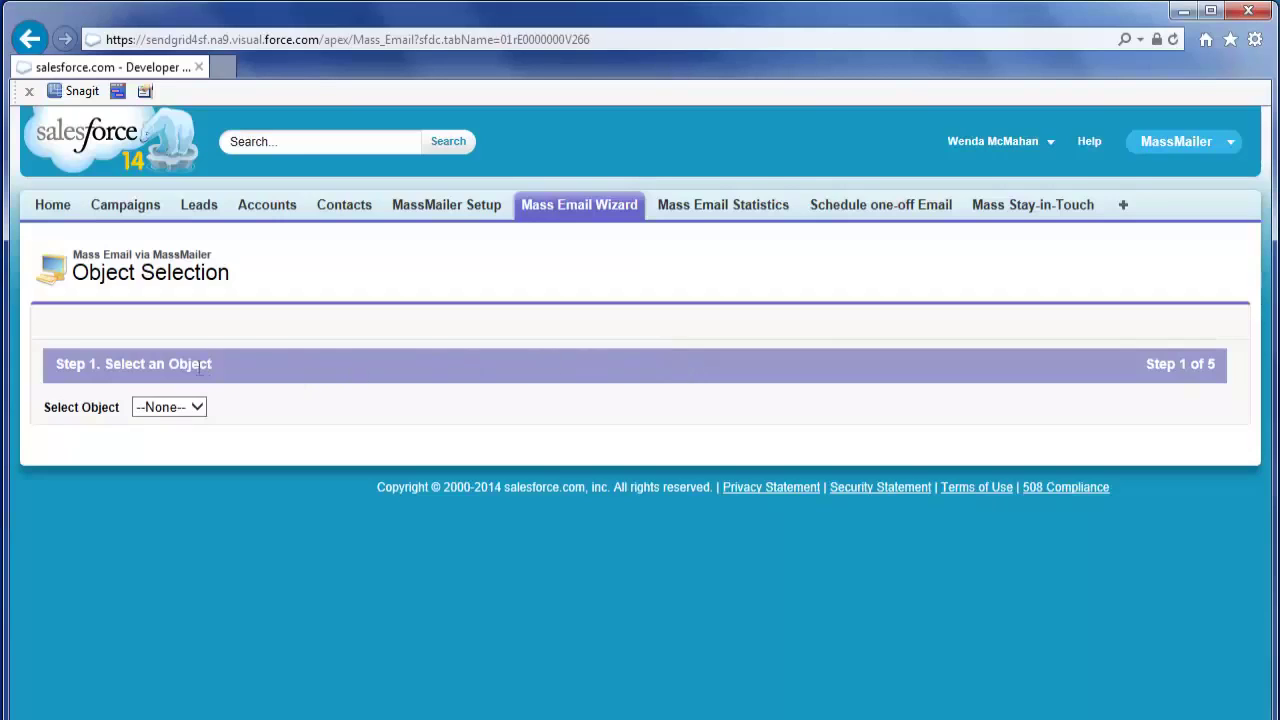
{"action": "left_click", "coordinate": [197, 410]}
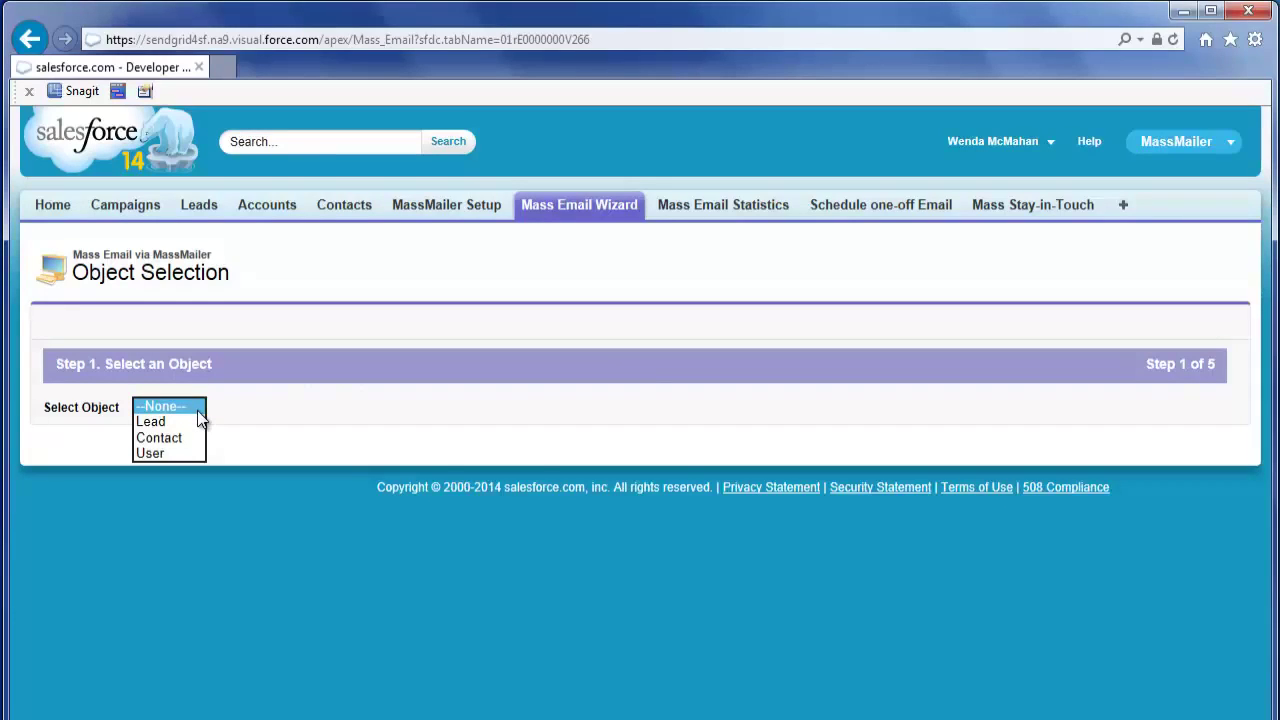
{"action": "left_click", "coordinate": [172, 421]}
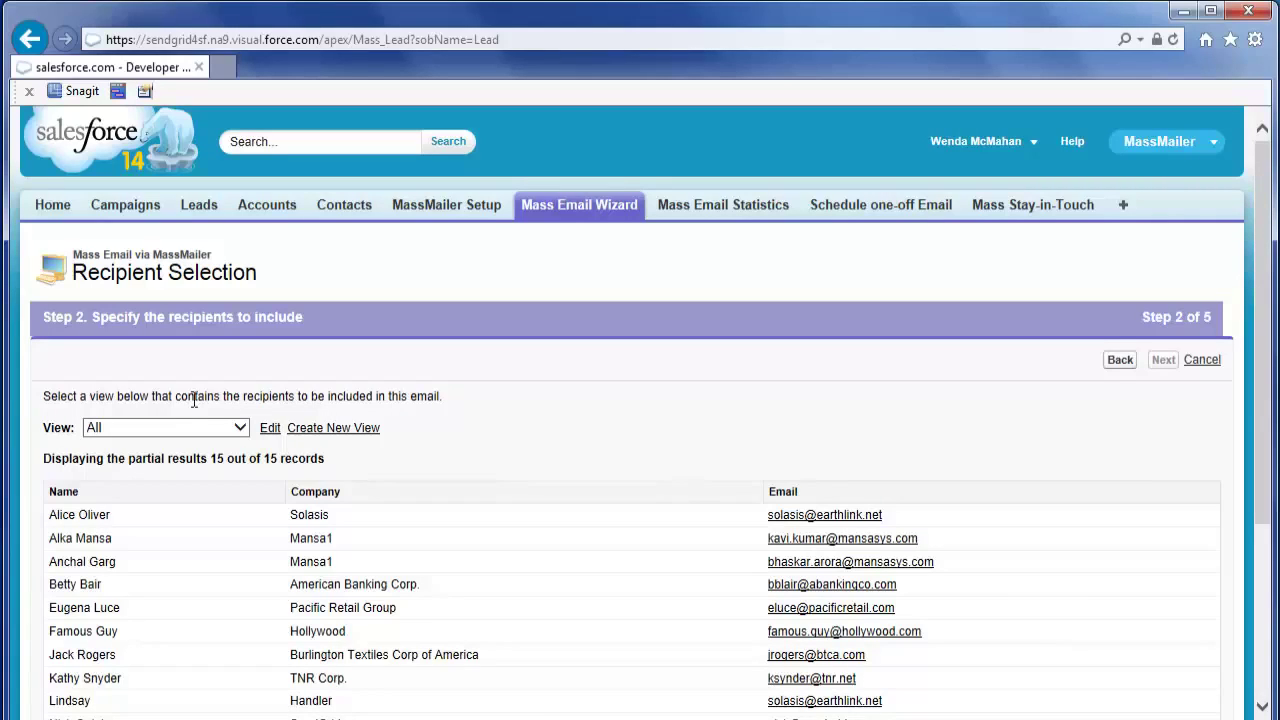
{"action": "left_click", "coordinate": [240, 430]}
{"action": "left_click", "coordinate": [207, 442]}
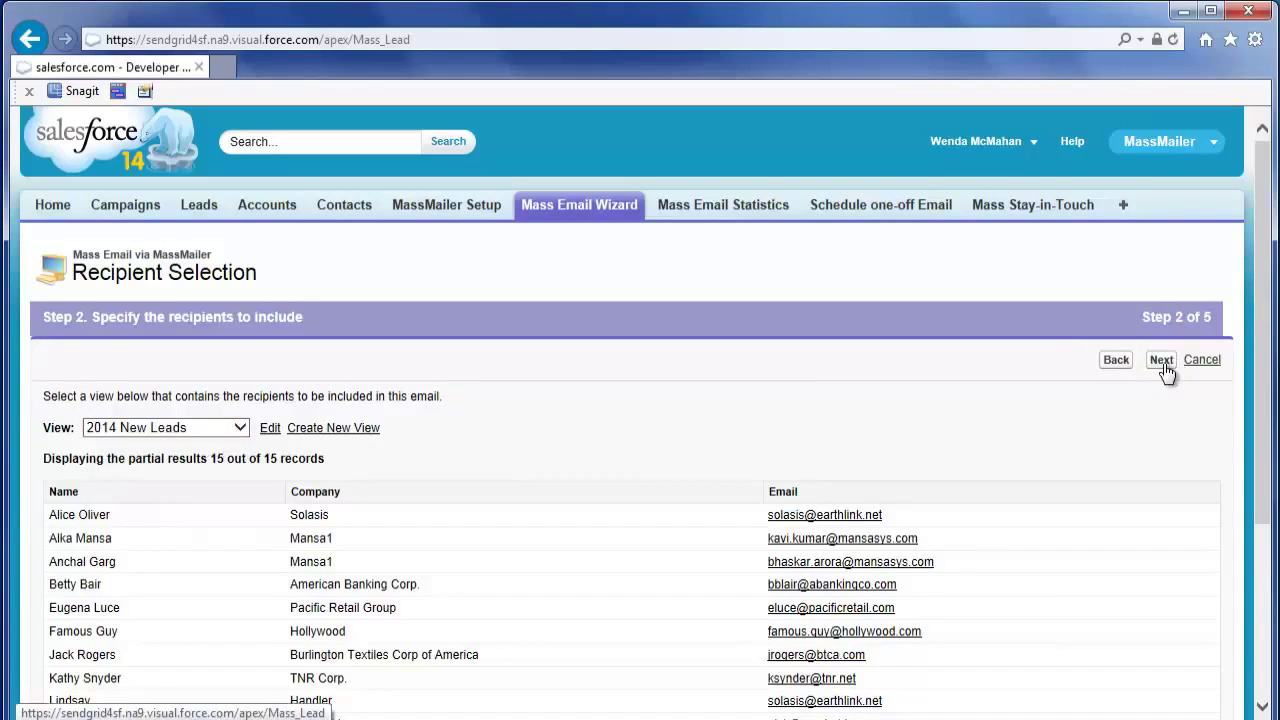
{"action": "left_click", "coordinate": [1162, 362]}
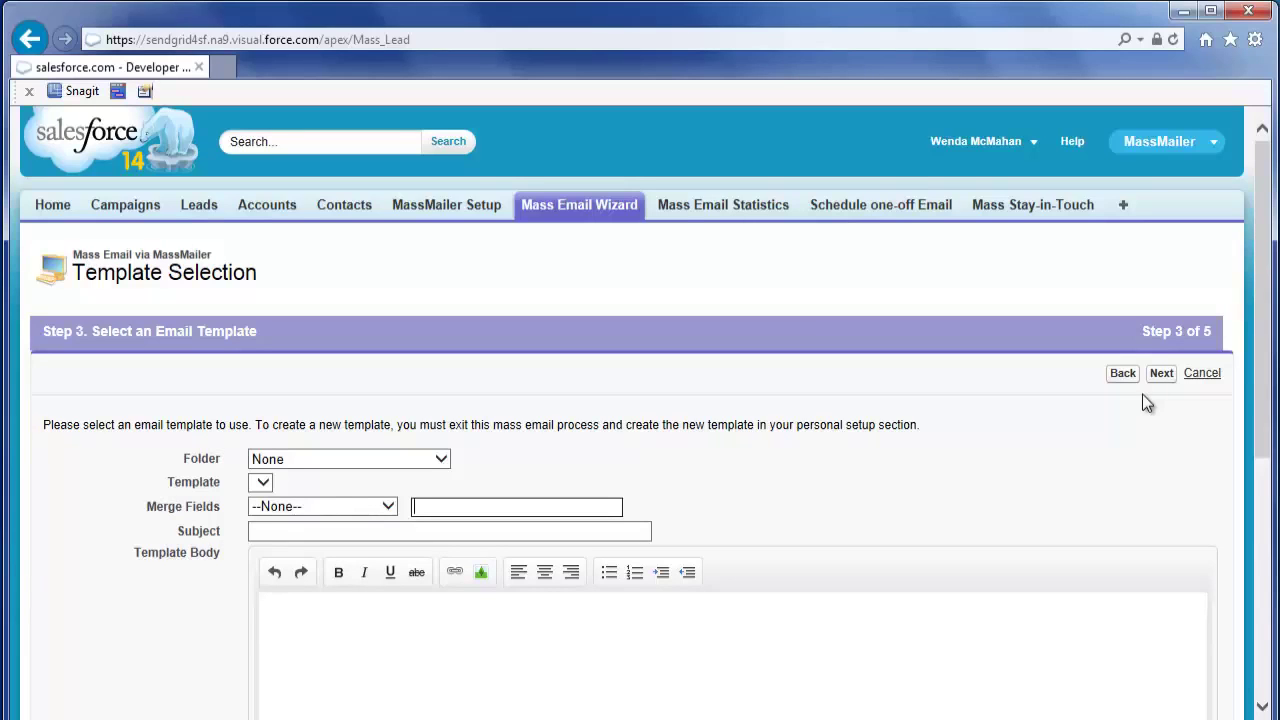
- Choose the Mansa Welcome template from Unfiled Public Email Template with the City merge field
{"action": "left_click", "coordinate": [441, 459]}
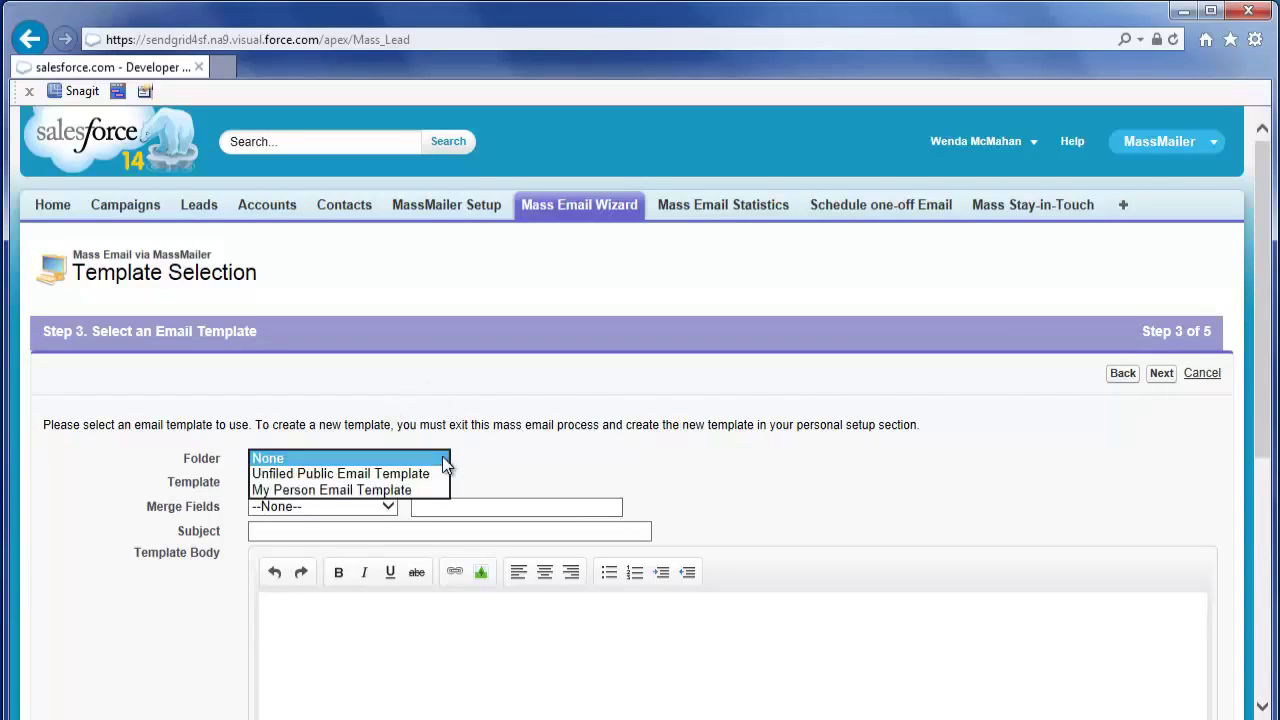
{"action": "left_click", "coordinate": [428, 474]}
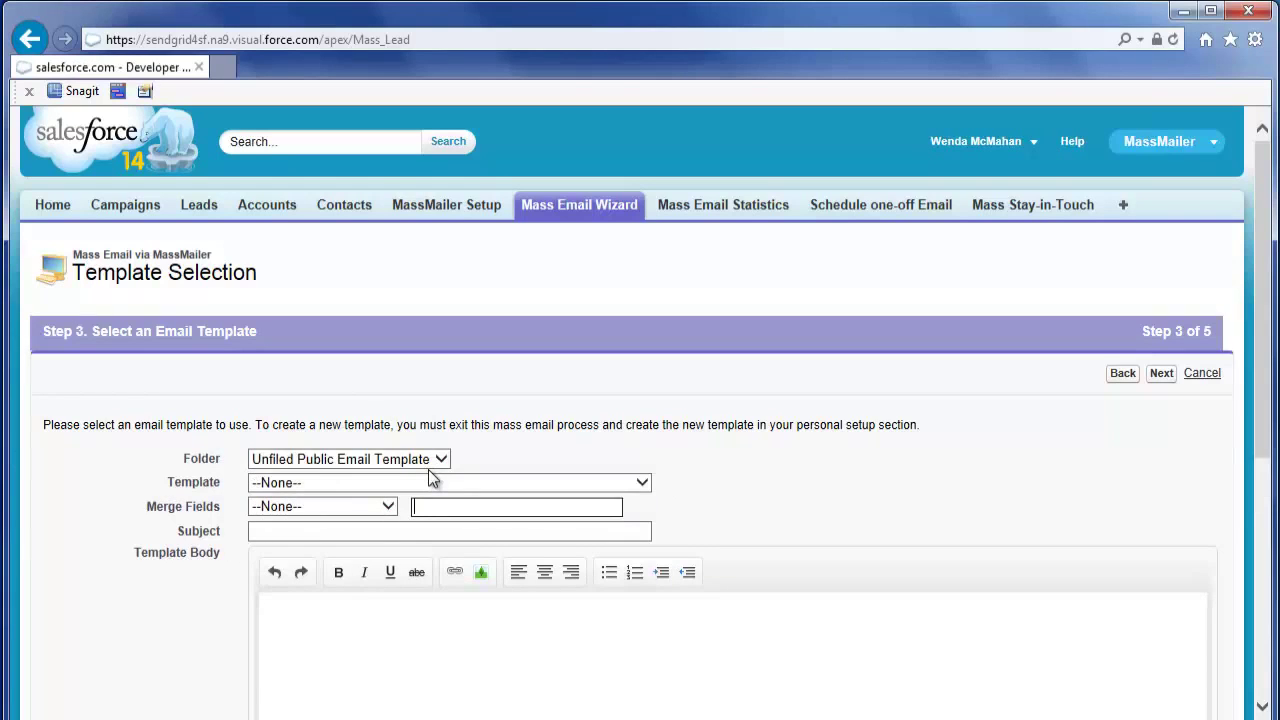
{"action": "left_click", "coordinate": [634, 482]}
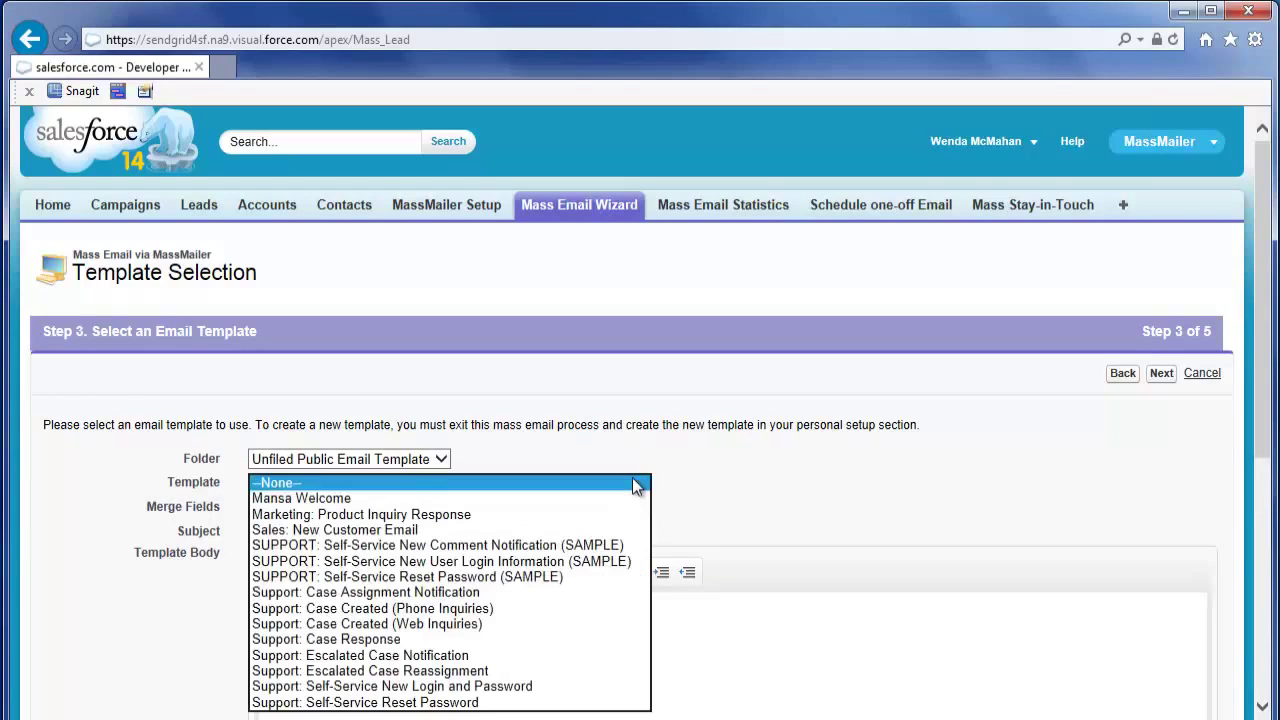
{"action": "left_click", "coordinate": [494, 503]}
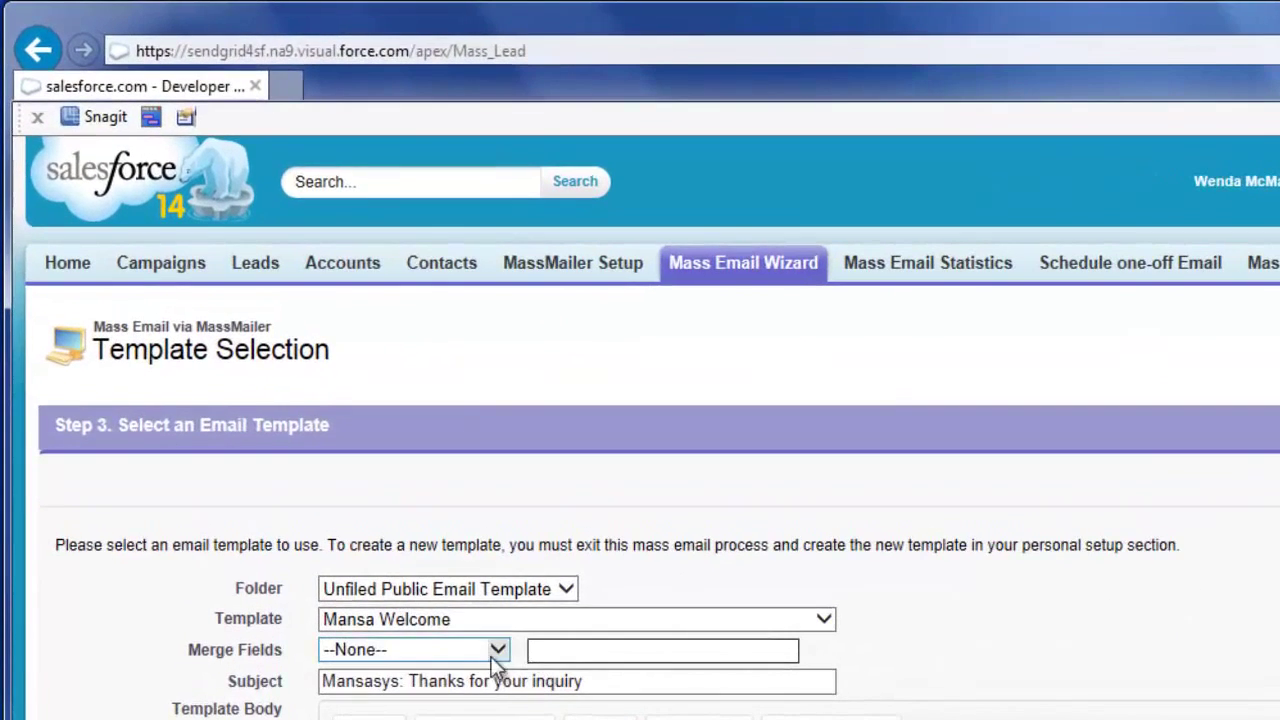
{"action": "left_click", "coordinate": [386, 510]}
{"action": "left_click", "coordinate": [443, 690]}
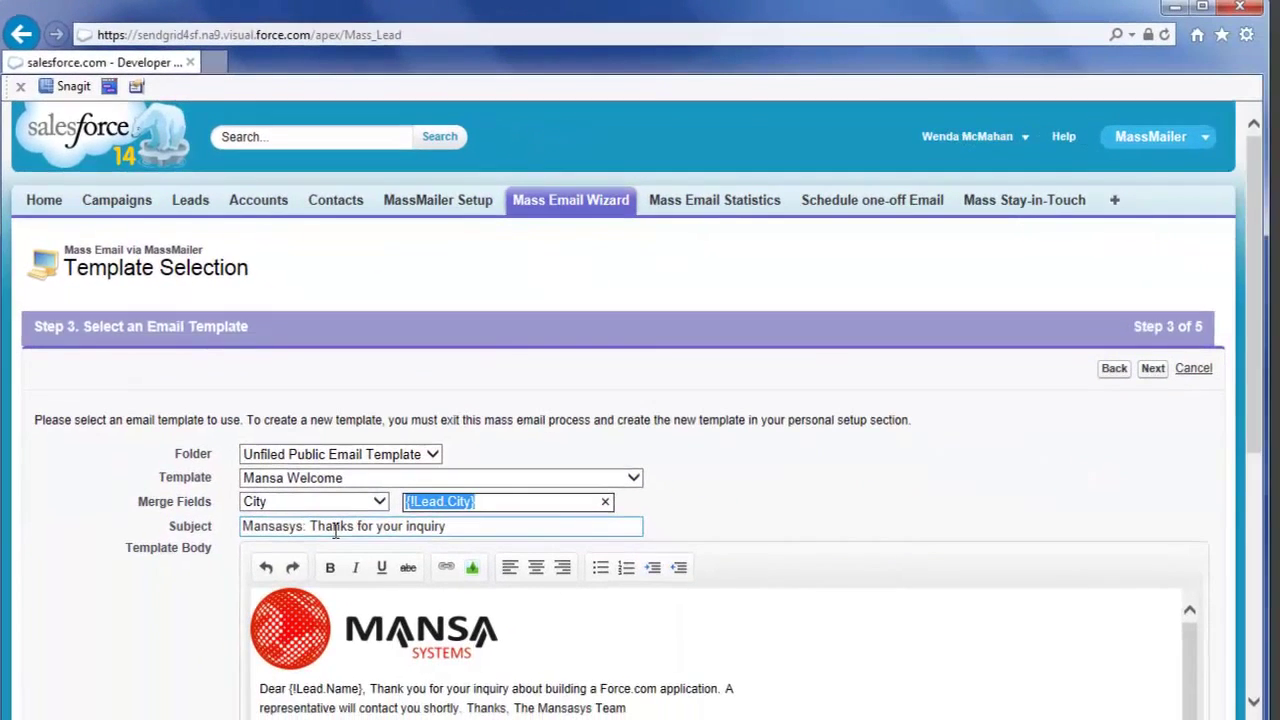
{"action": "left_click", "coordinate": [1154, 372]}
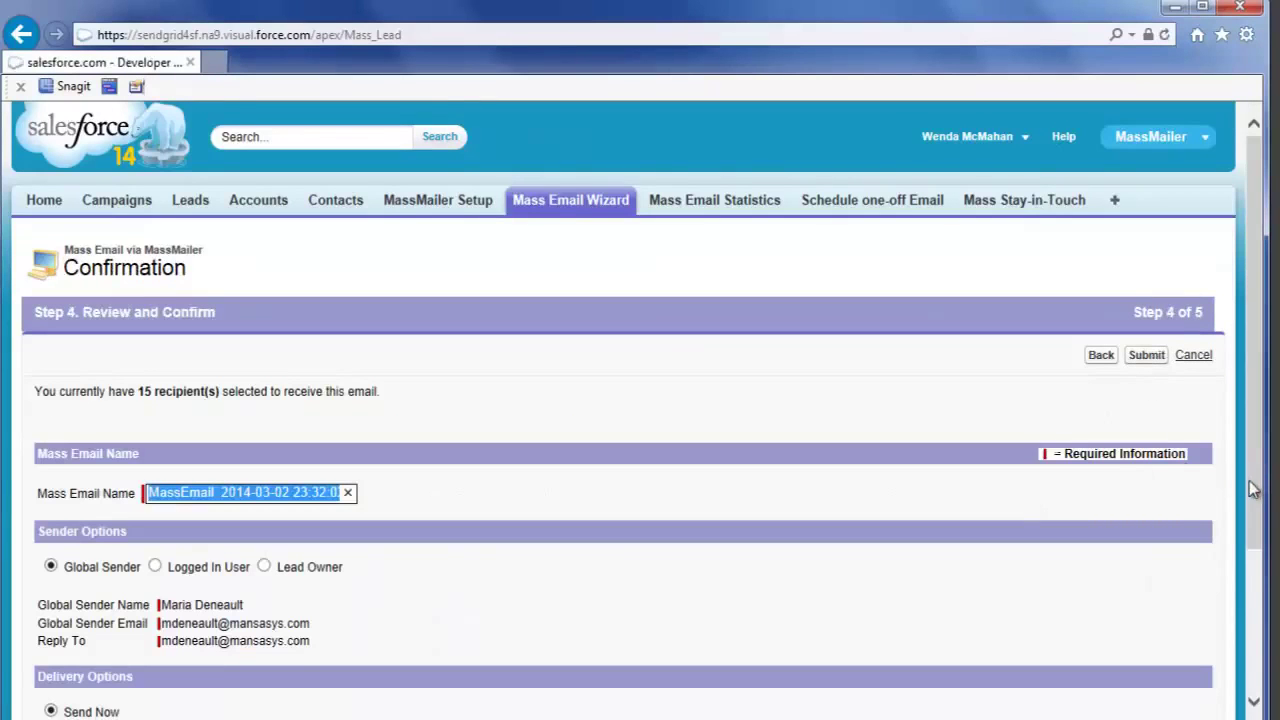
- Switch the sender from Logged In User to Lead Owner and set delivery to Schedule On
{"action": "left_click_drag", "start_coordinate": [1247, 488], "coordinate": [1250, 533]}
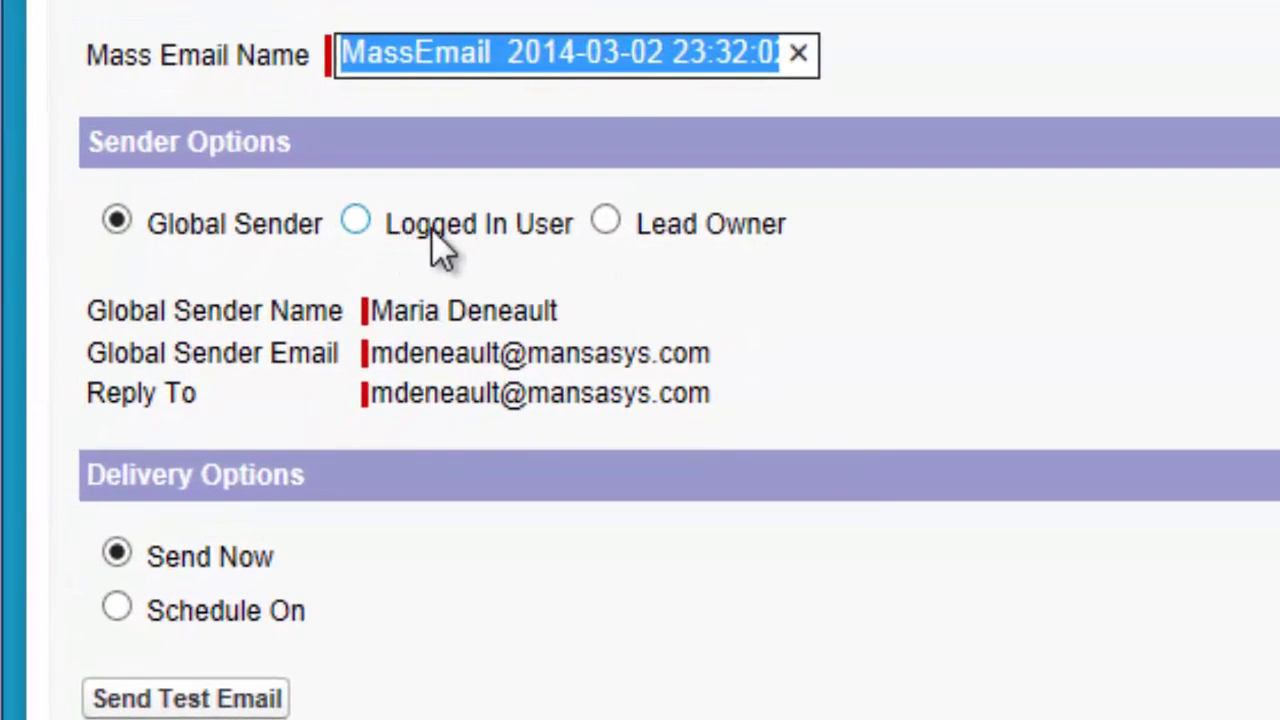
{"action": "left_click", "coordinate": [188, 507]}
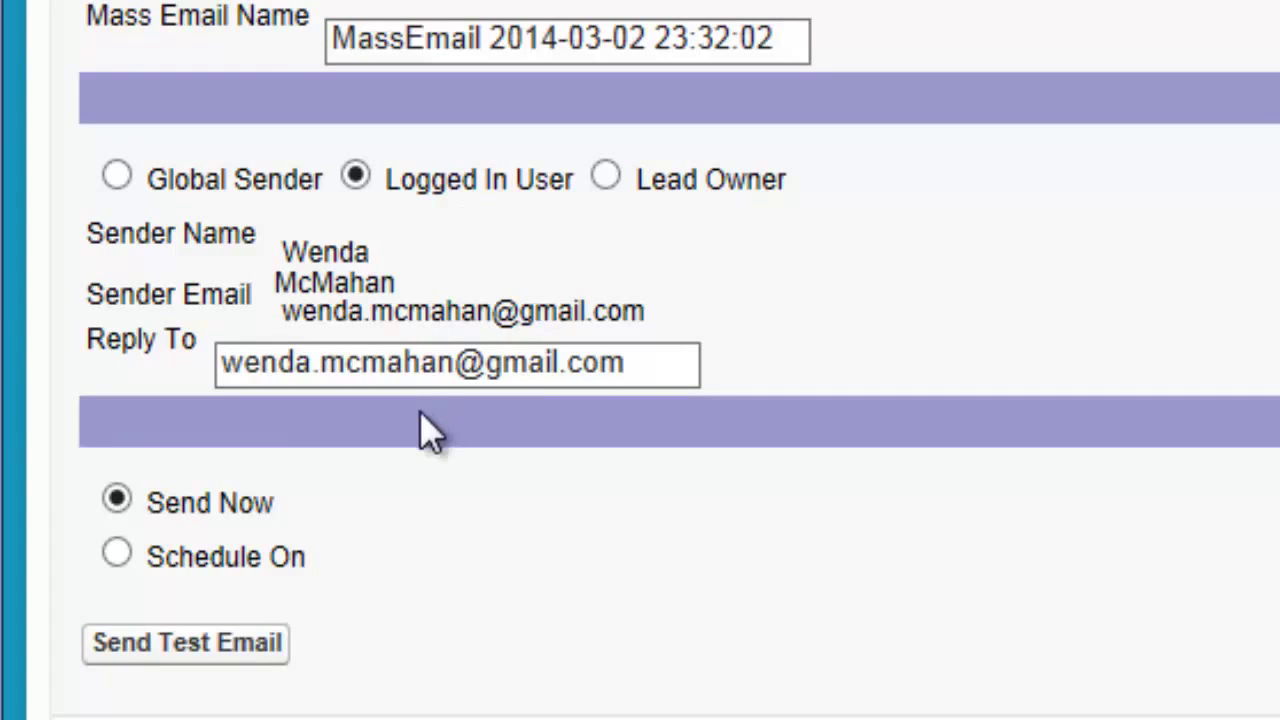
{"action": "left_click", "coordinate": [440, 372]}
{"action": "left_click_drag", "start_coordinate": [223, 368], "coordinate": [628, 372]}
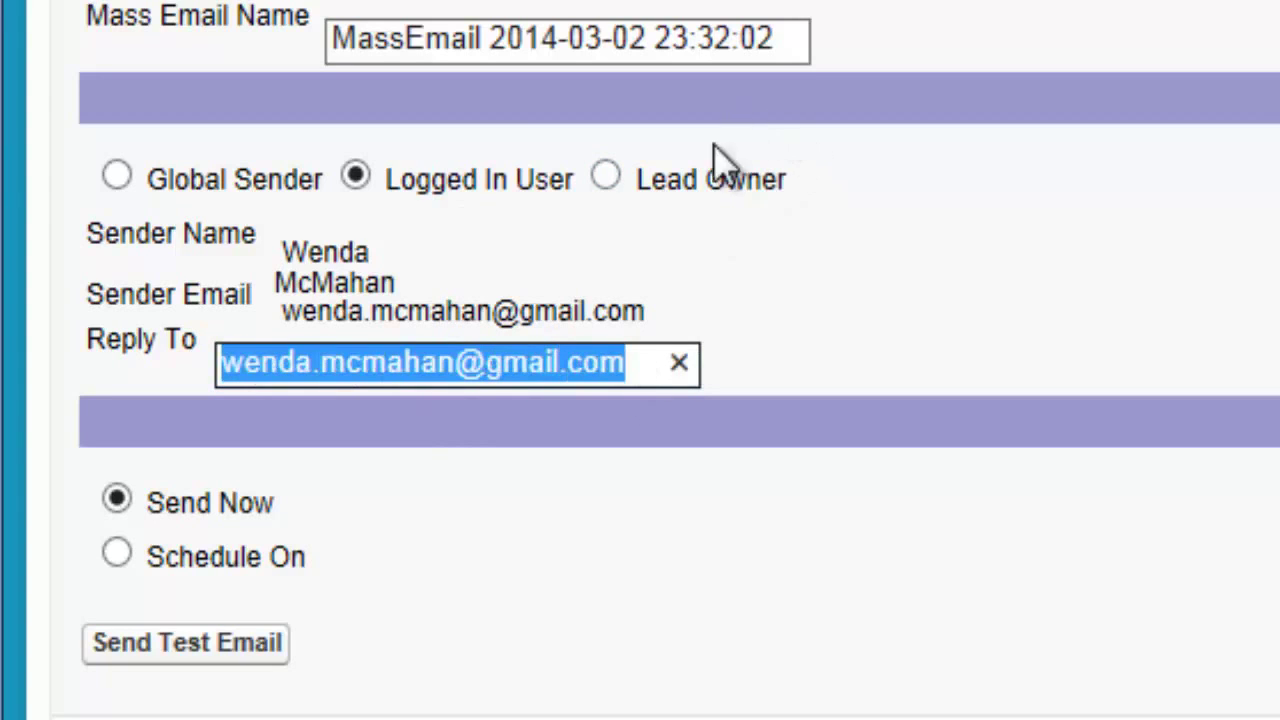
{"action": "left_click", "coordinate": [608, 176]}
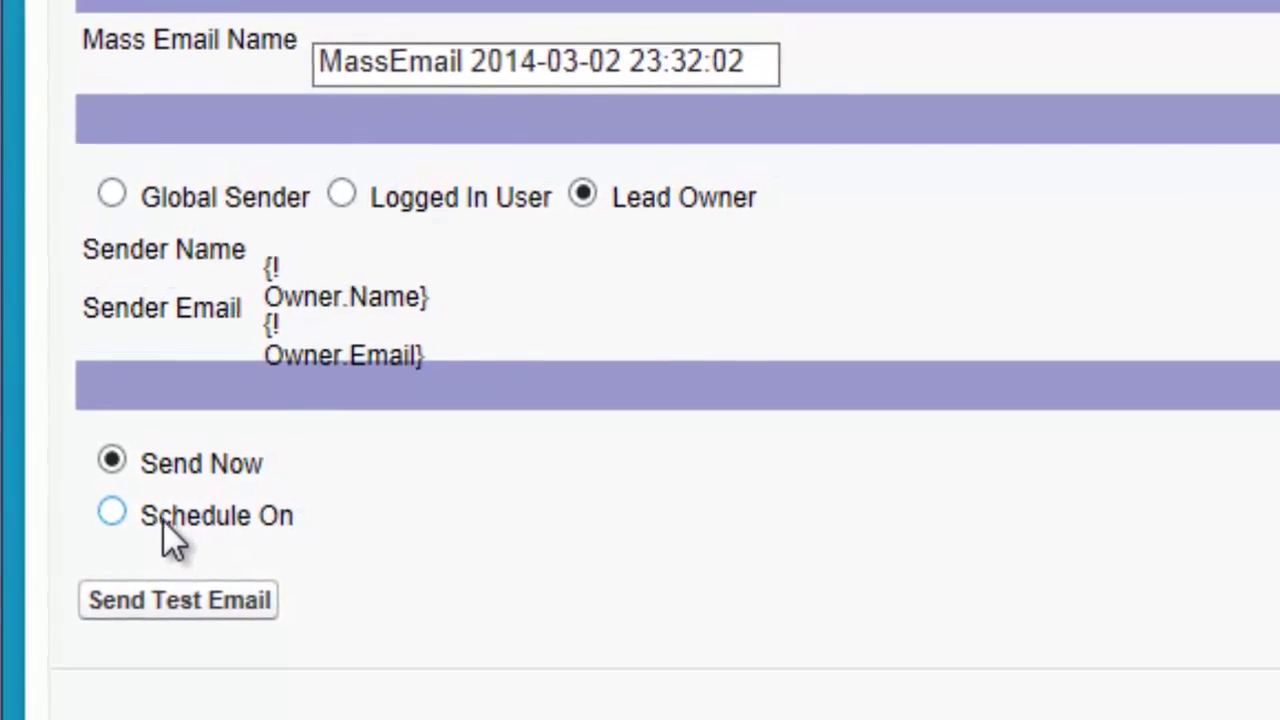
{"action": "left_click", "coordinate": [117, 508]}
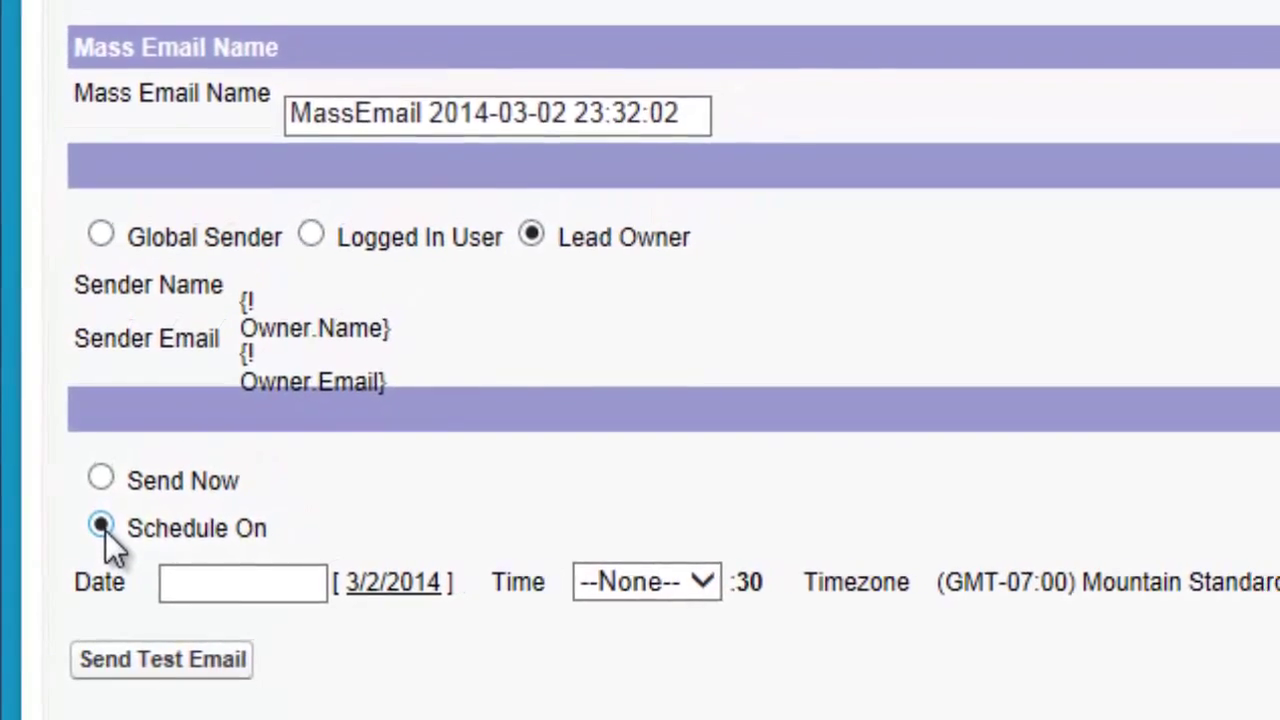
- Set the send date to 3/18/2014 and the hour to 2, then submit the mass email
{"action": "left_click", "coordinate": [262, 584]}
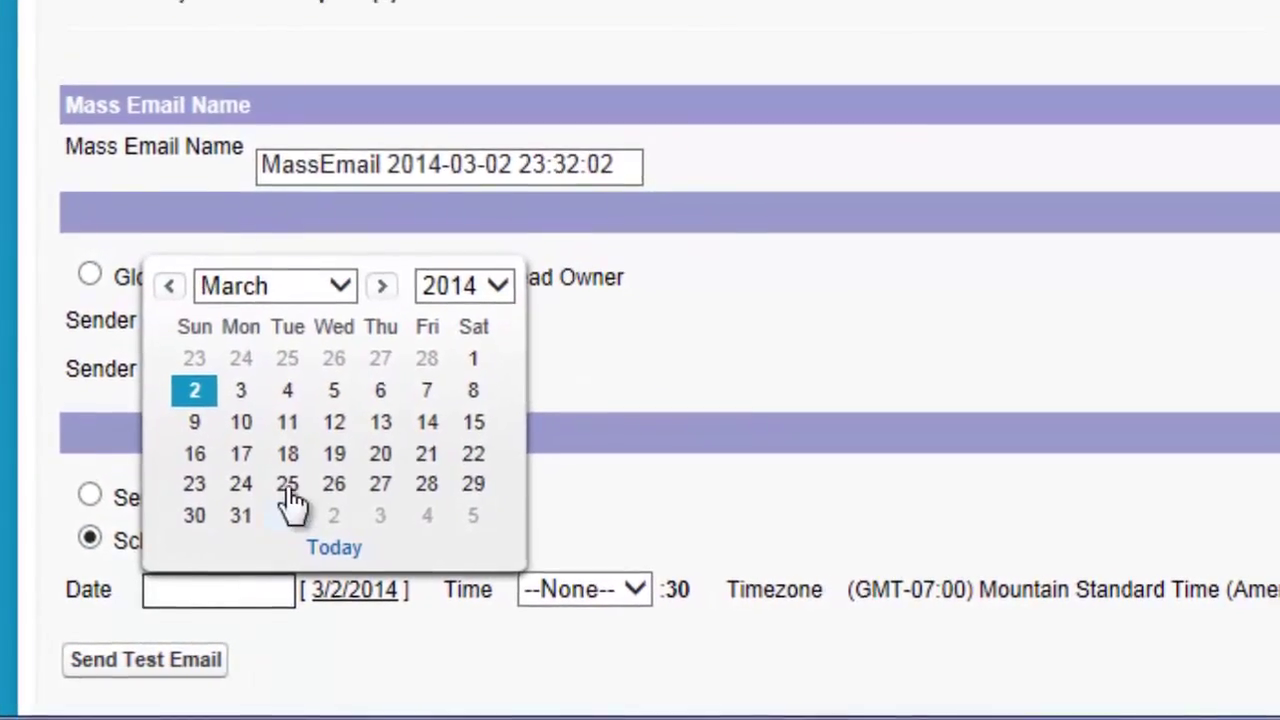
{"action": "left_click", "coordinate": [280, 466]}
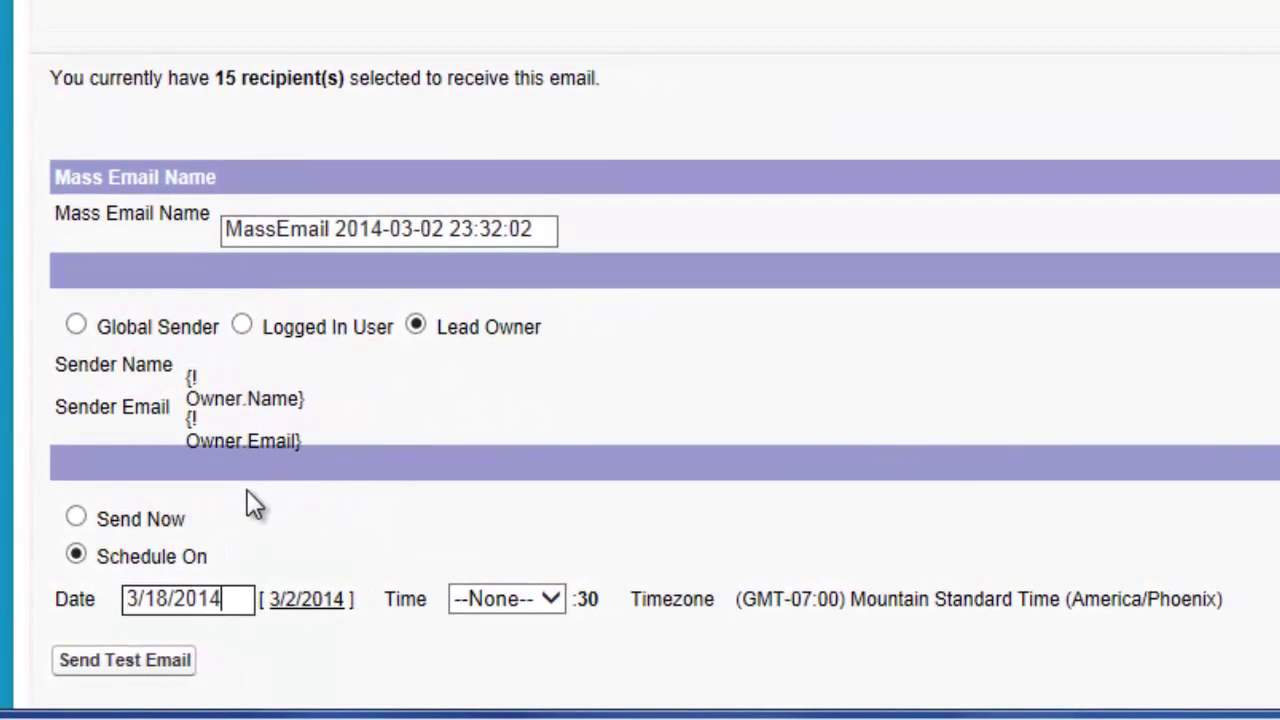
{"action": "left_click", "coordinate": [551, 601]}
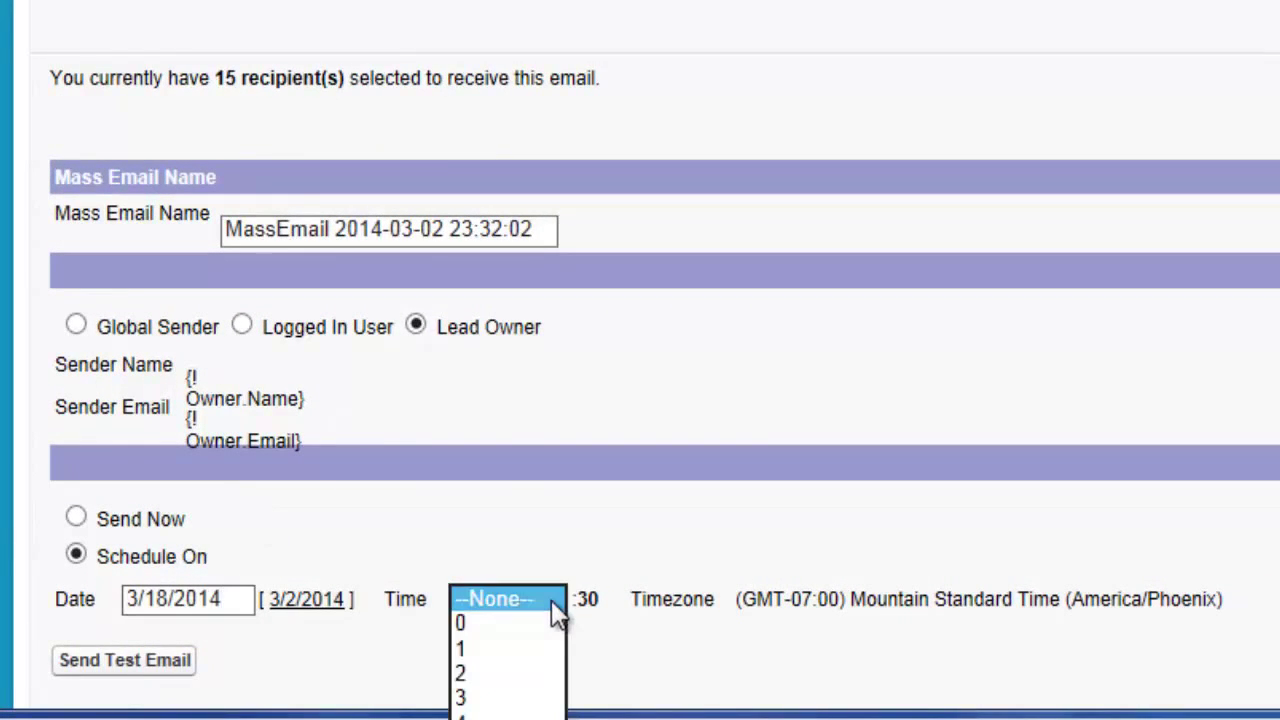
{"action": "left_click", "coordinate": [494, 676]}
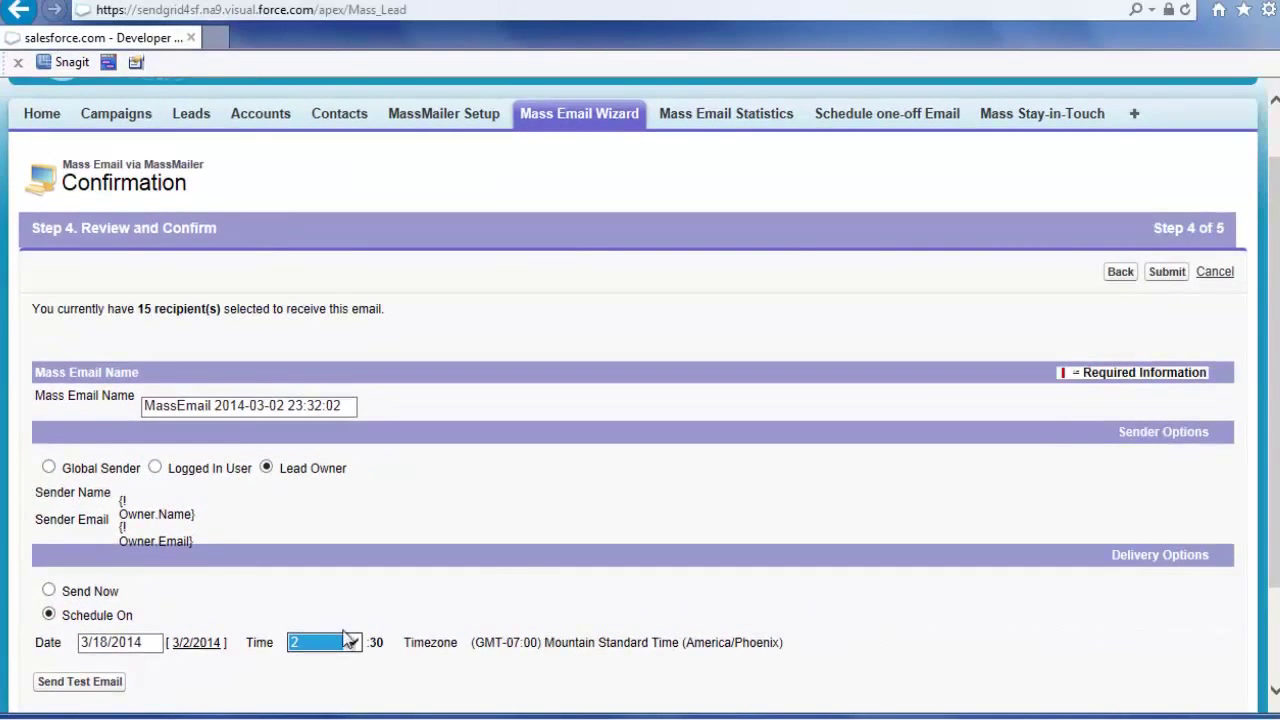
{"action": "left_click", "coordinate": [1165, 272]}
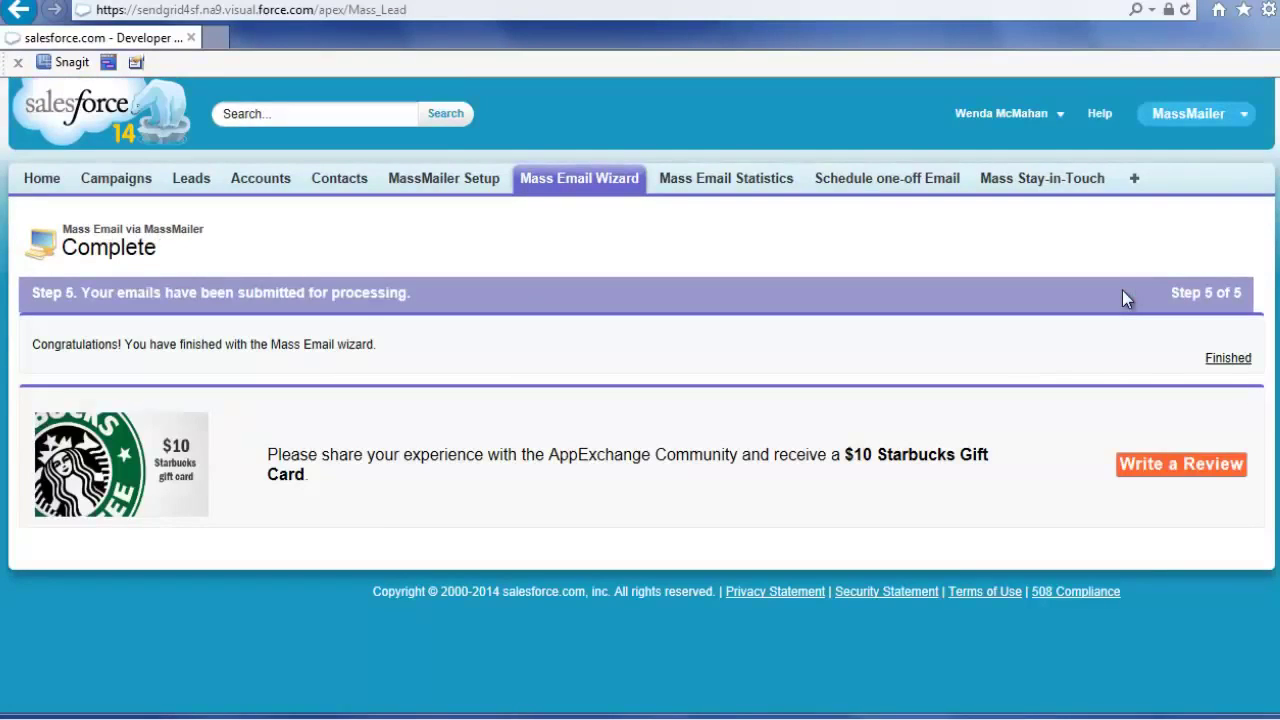
- Finish the completed wizard and go to the Mass Email Statistics tab
{"action": "left_click", "coordinate": [1227, 359]}
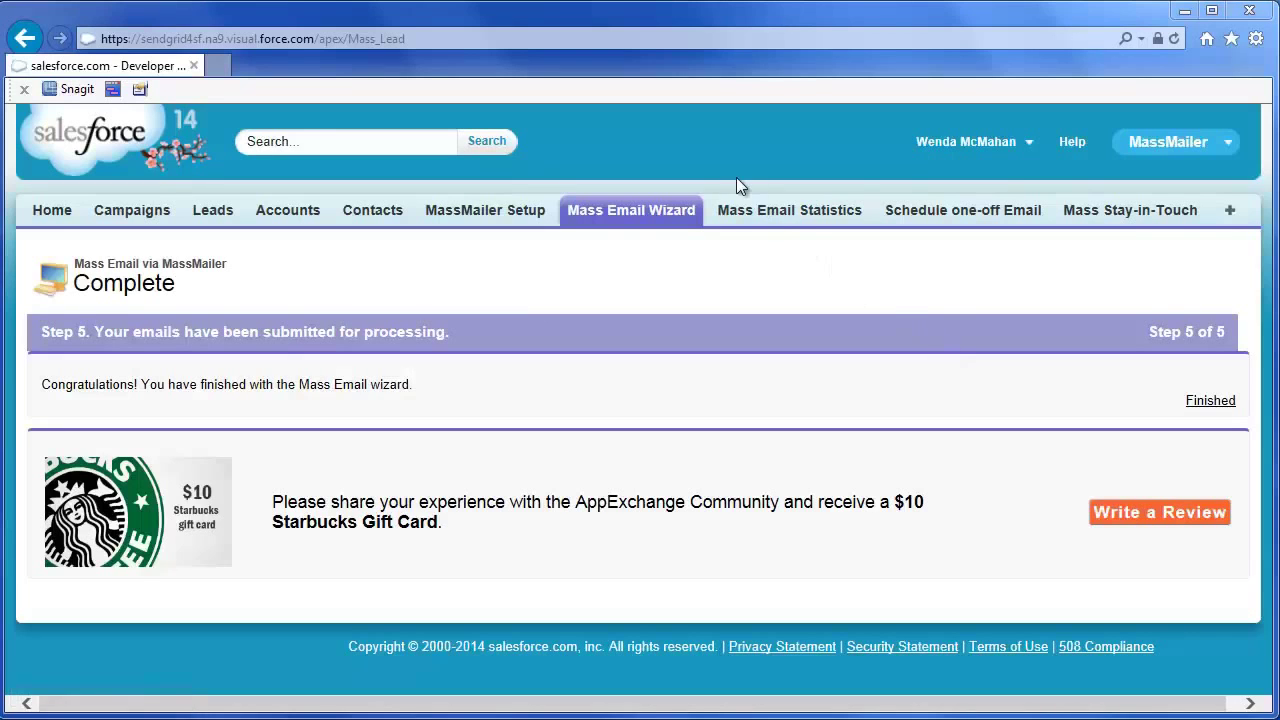
{"action": "left_click", "coordinate": [779, 220]}
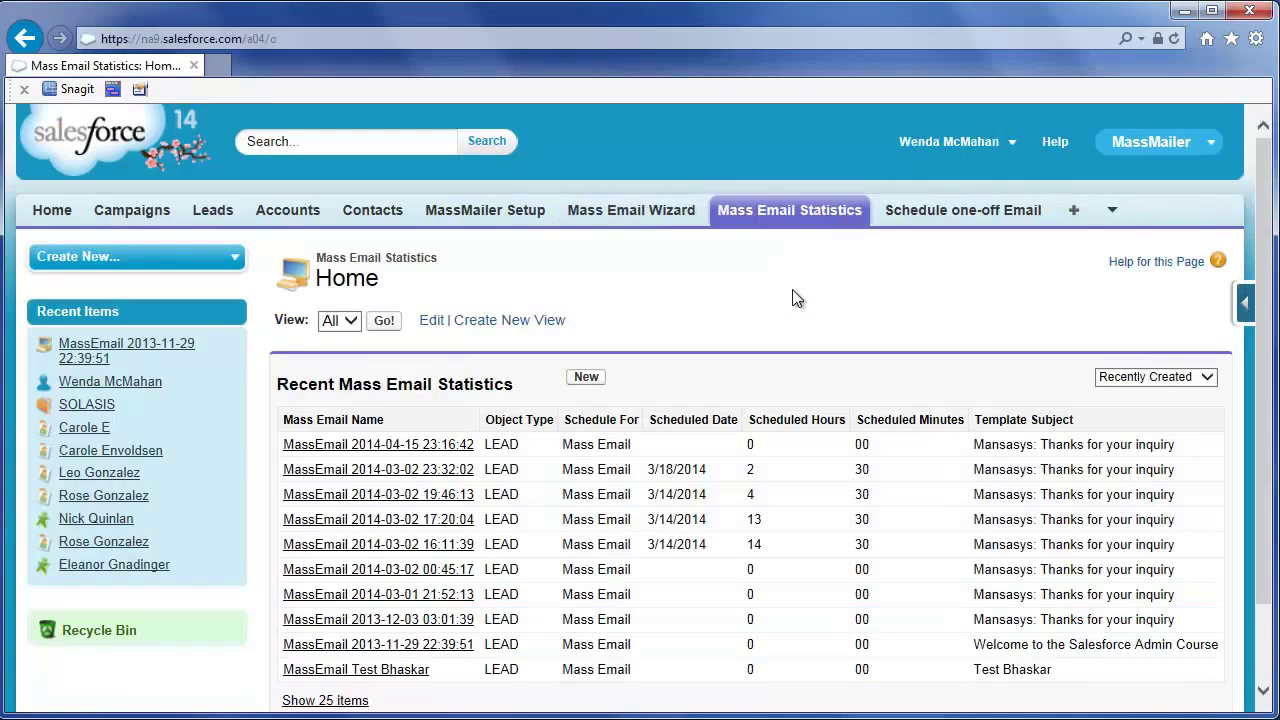
- Open an older mass email's statistics record
{"action": "left_click", "coordinate": [455, 646]}
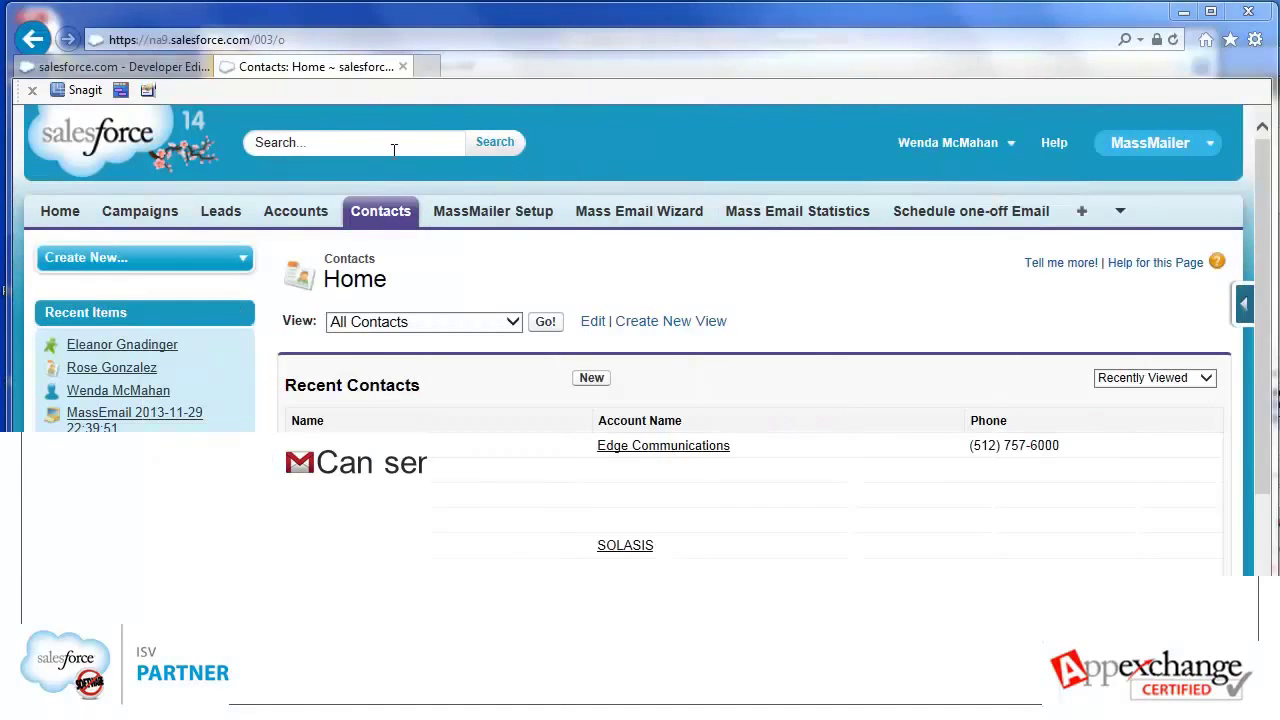
- Find the contact through global search, open their record, and start a one-off MassMailer email
{"action": "left_click", "coordinate": [393, 149]}
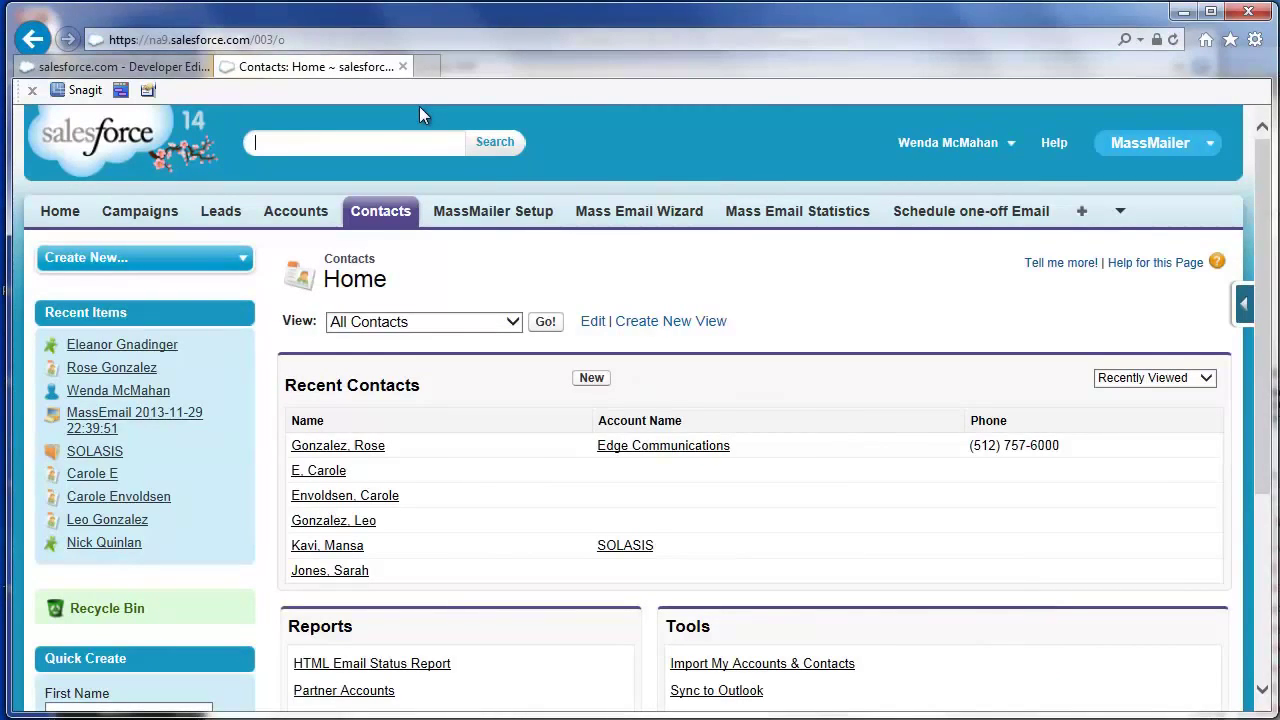
{"action": "type", "text": "rose"}
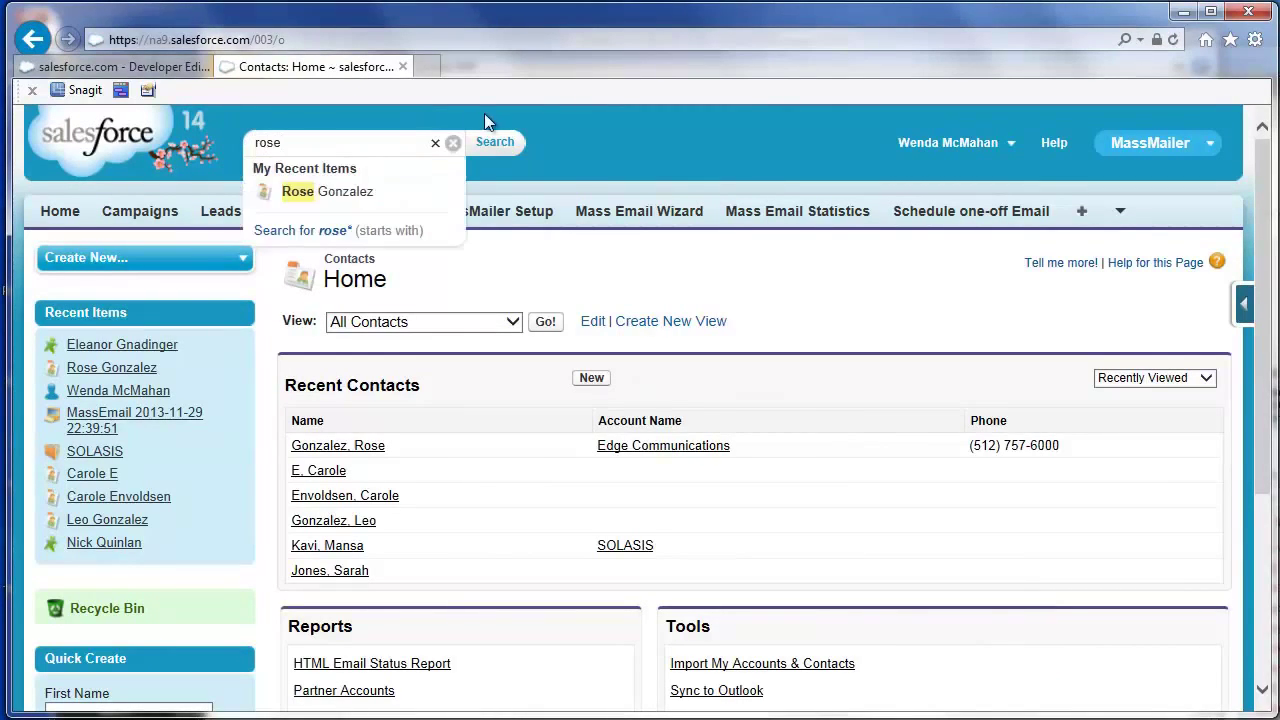
{"action": "left_click", "coordinate": [352, 193]}
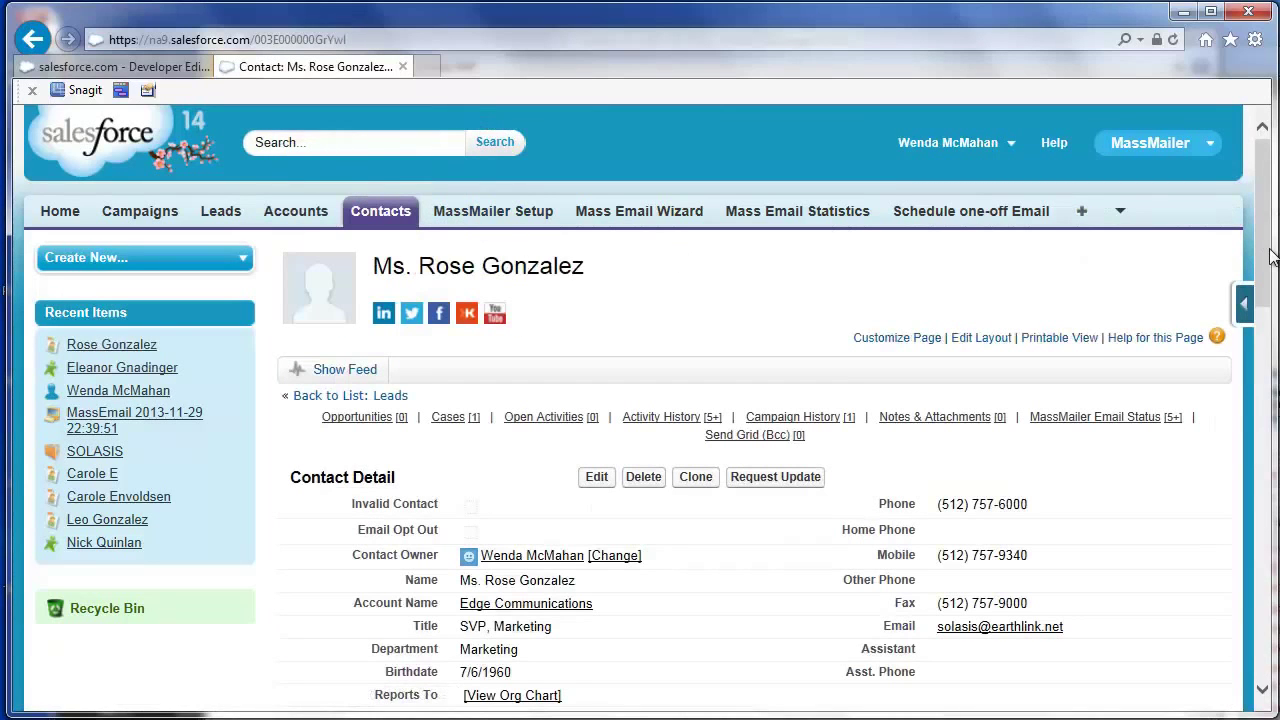
{"action": "left_click_drag", "start_coordinate": [1263, 252], "coordinate": [1263, 471]}
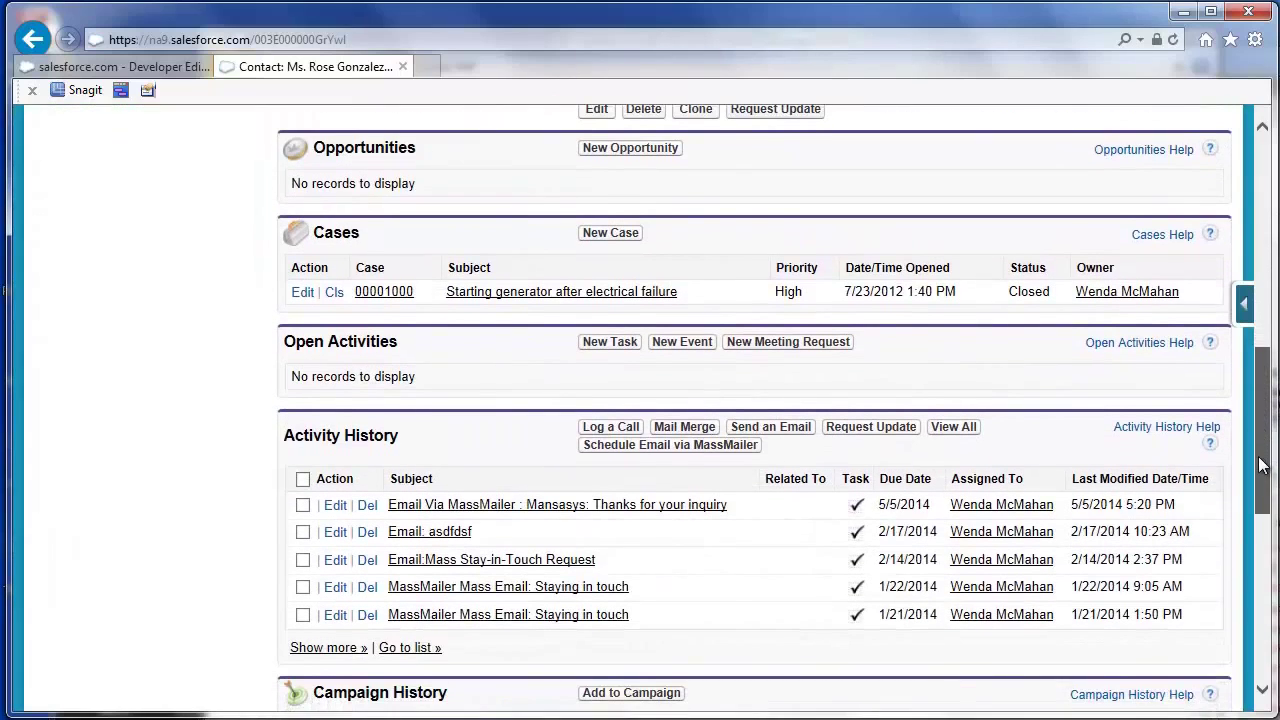
{"action": "left_click", "coordinate": [641, 449]}
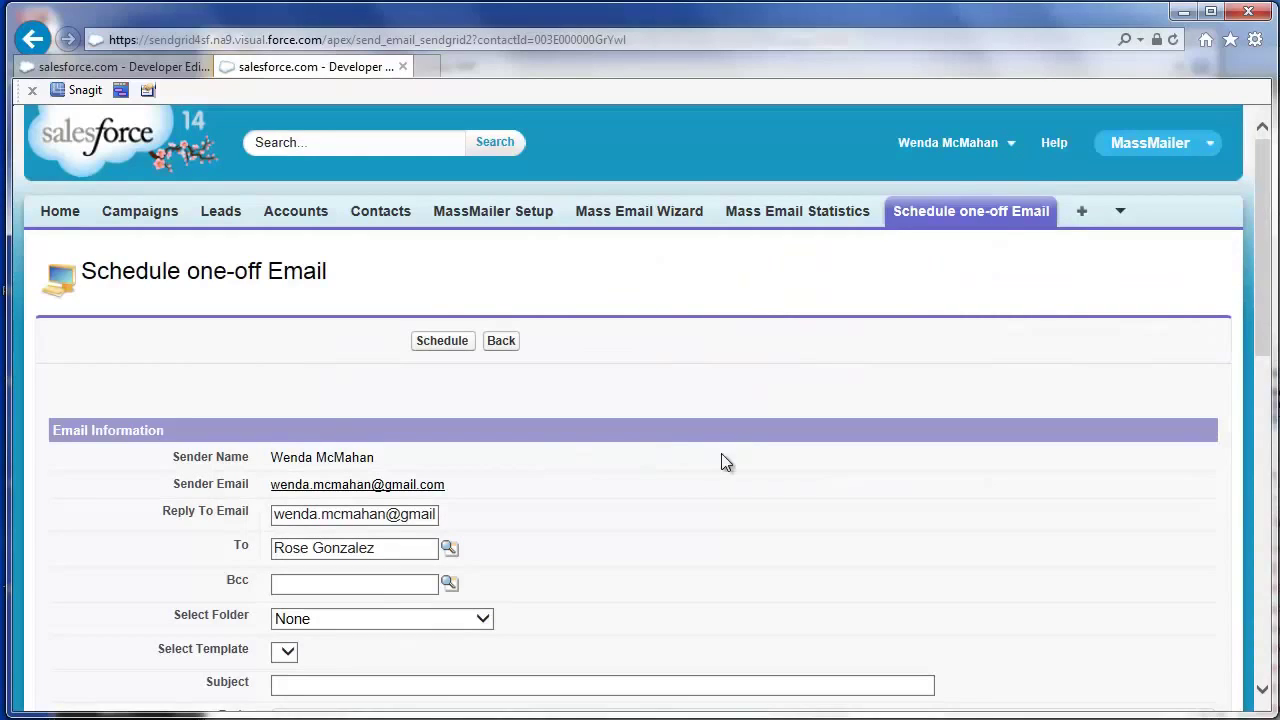
- Choose the Mansa Welcome template from the Unfiled Public Email Template folder
{"action": "left_click", "coordinate": [464, 620]}
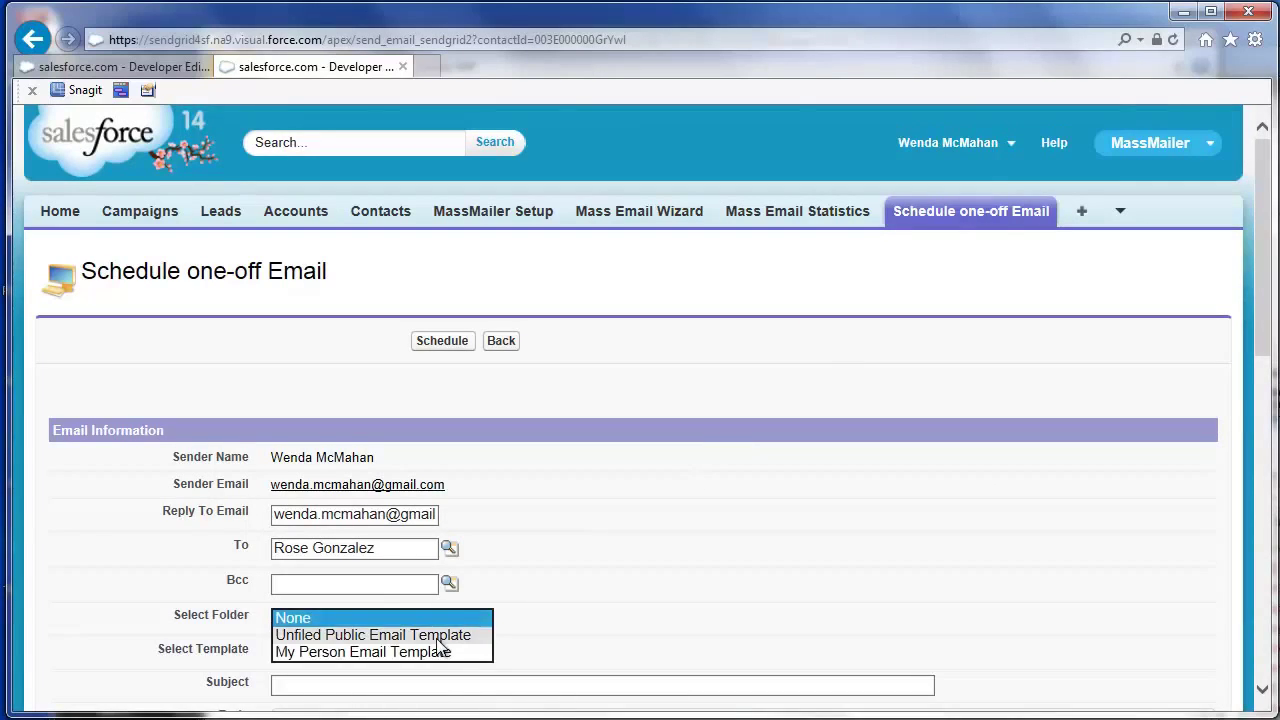
{"action": "left_click", "coordinate": [430, 634]}
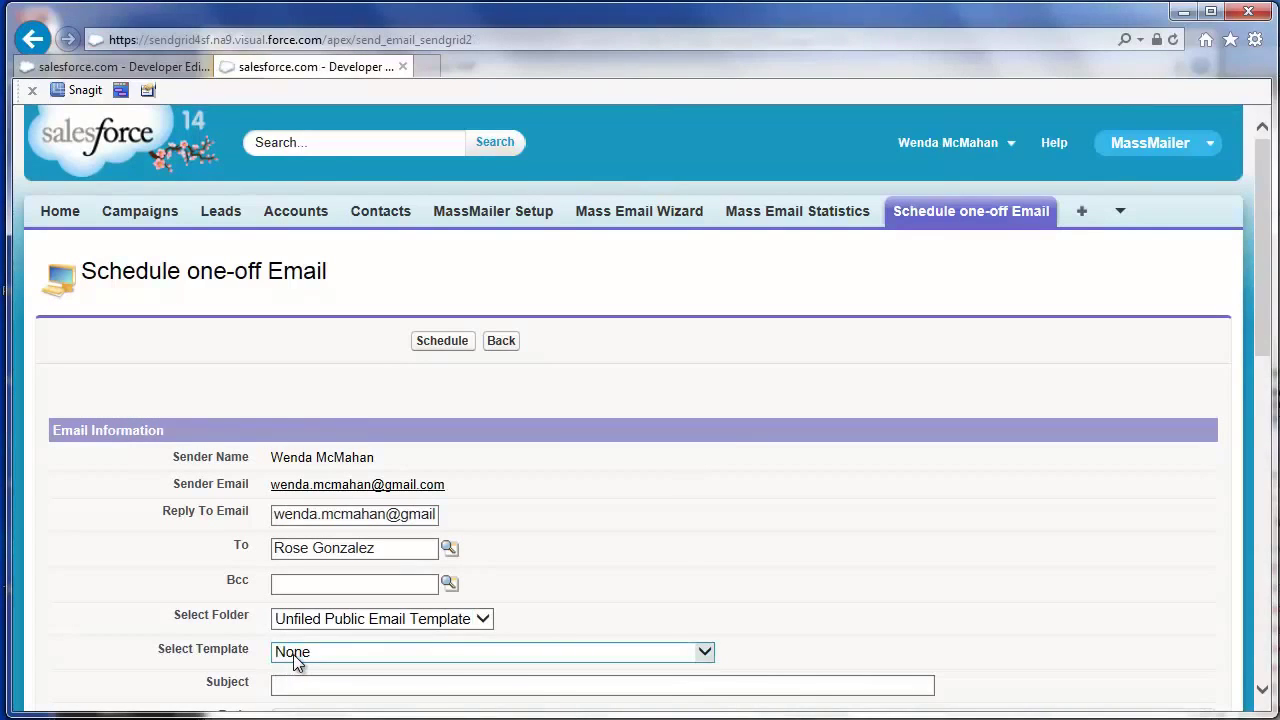
{"action": "left_click", "coordinate": [294, 663]}
{"action": "left_click", "coordinate": [315, 670]}
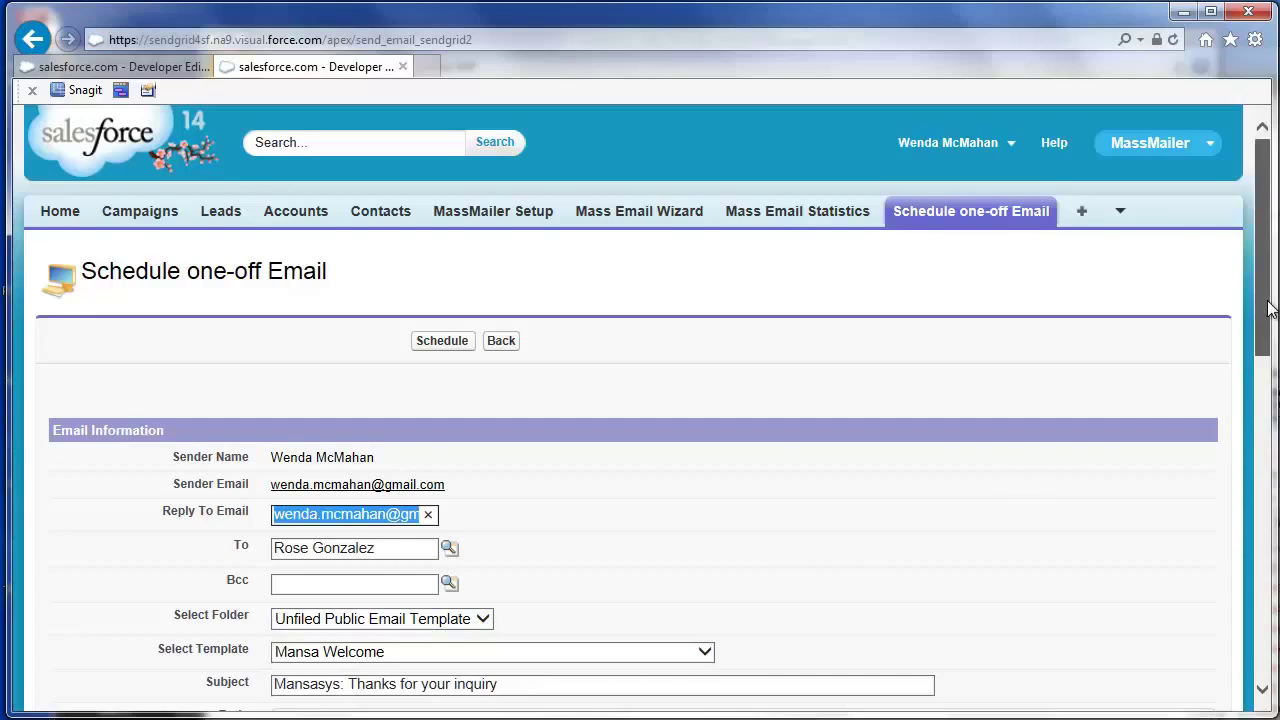
- Set delivery to Send Now, then send the email and confirm
{"action": "left_click_drag", "start_coordinate": [1262, 300], "coordinate": [1250, 620]}
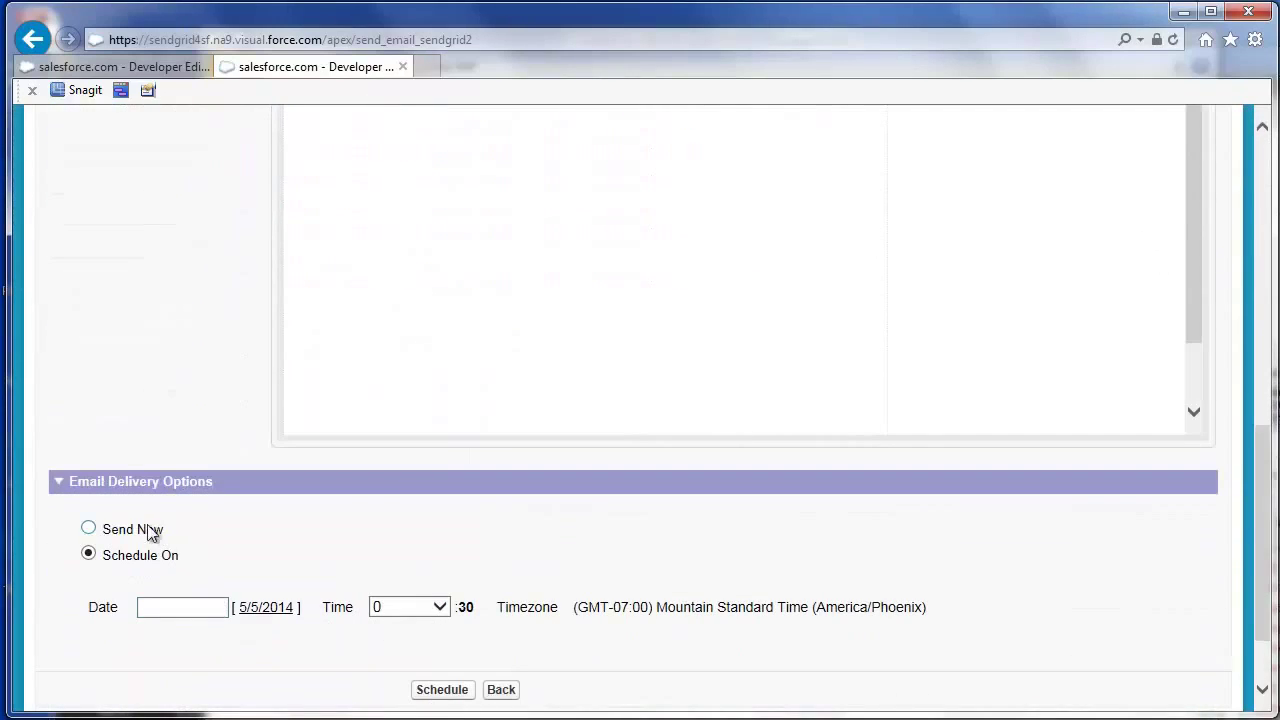
{"action": "left_click", "coordinate": [88, 530]}
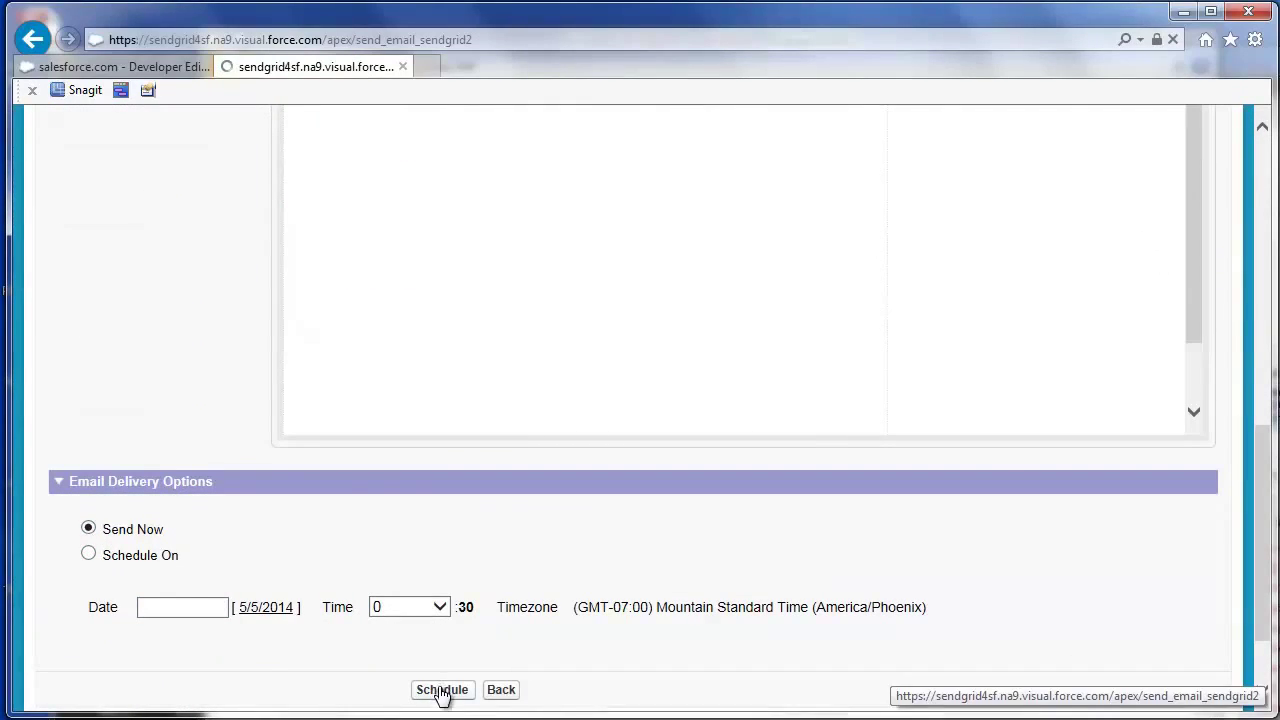
{"action": "left_click", "coordinate": [424, 342]}
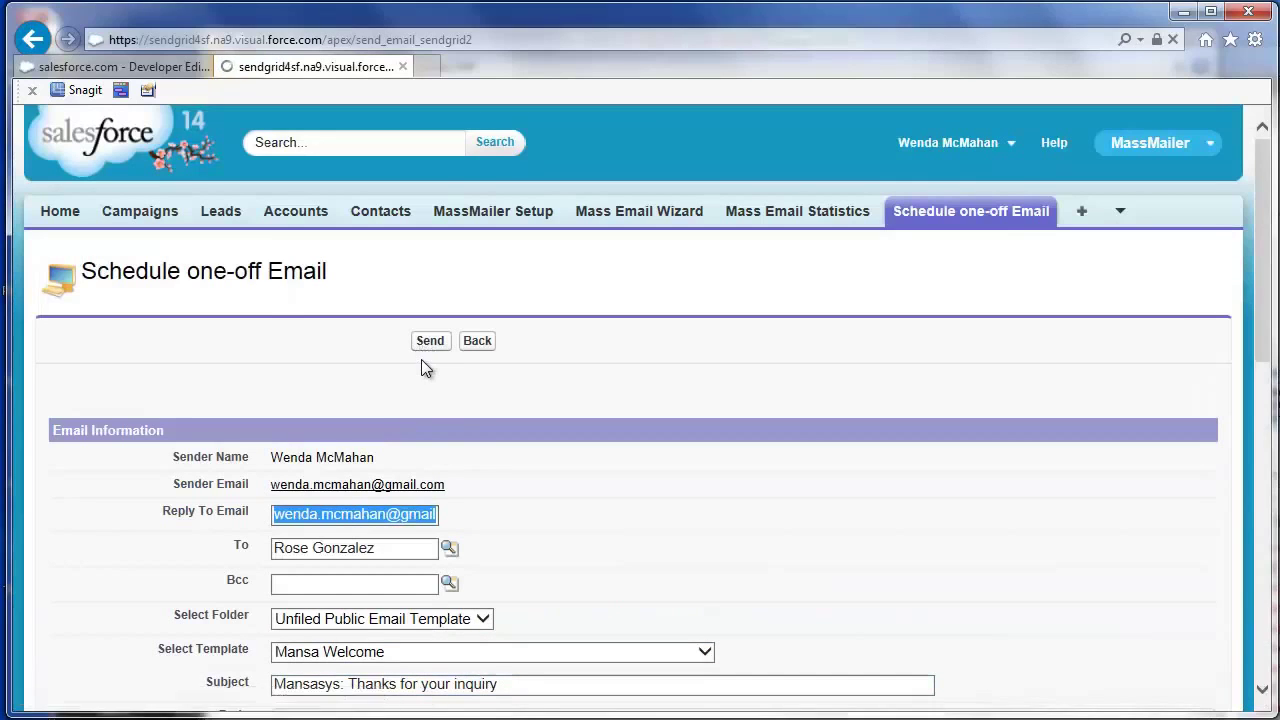
{"action": "left_click", "coordinate": [642, 467]}
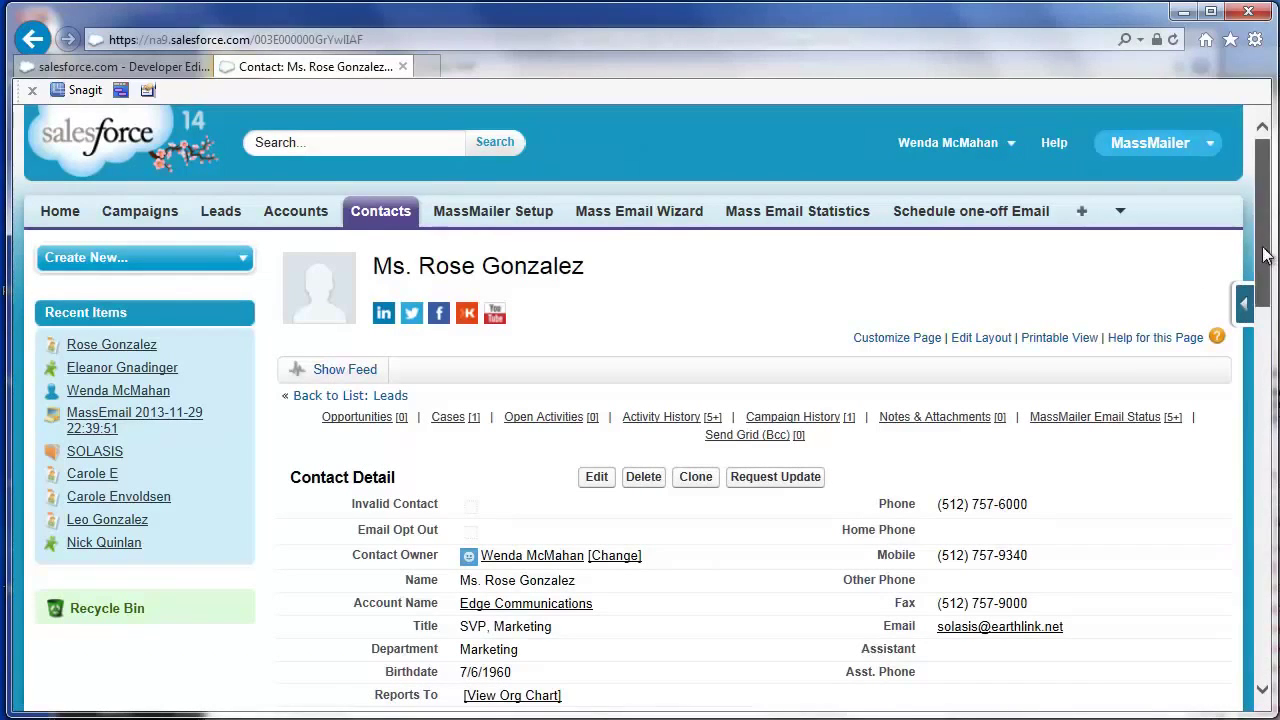
{"action": "left_click_drag", "start_coordinate": [1262, 245], "coordinate": [1262, 468]}
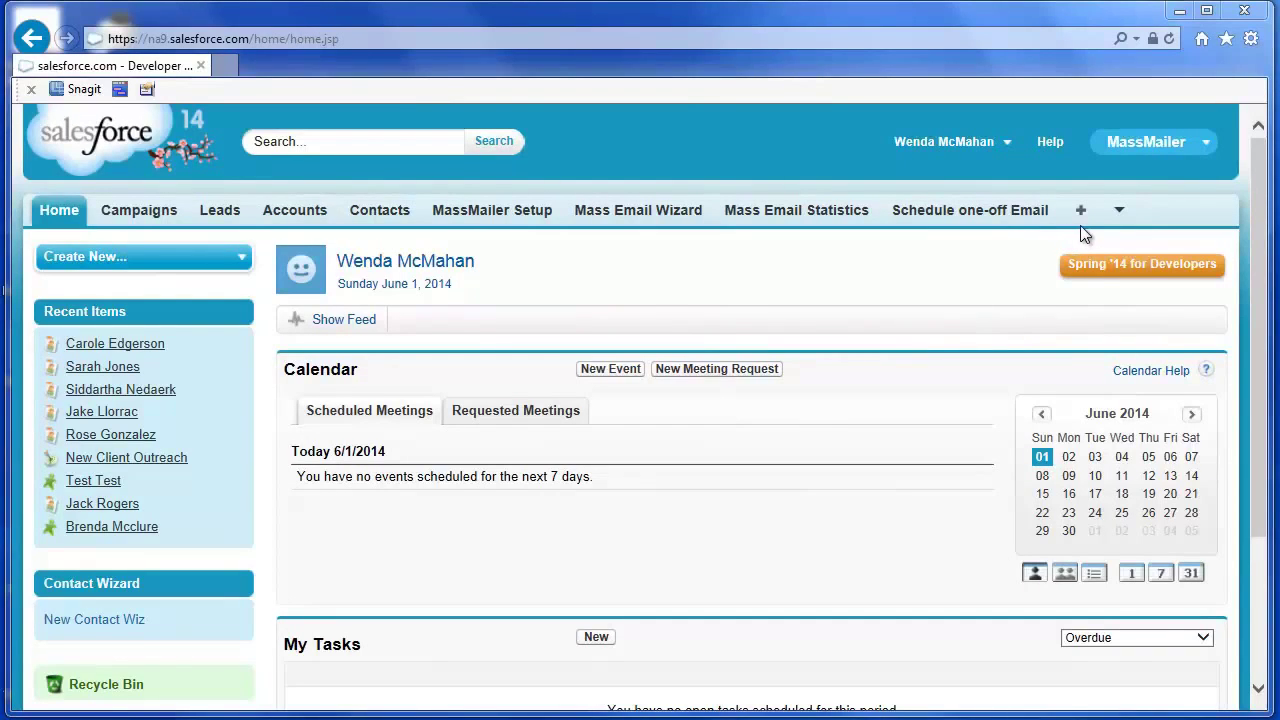
- Start Mass Stay-in-Touch from the all-tabs list, pick the Admin Class view, and continue
{"action": "left_click", "coordinate": [1081, 216]}
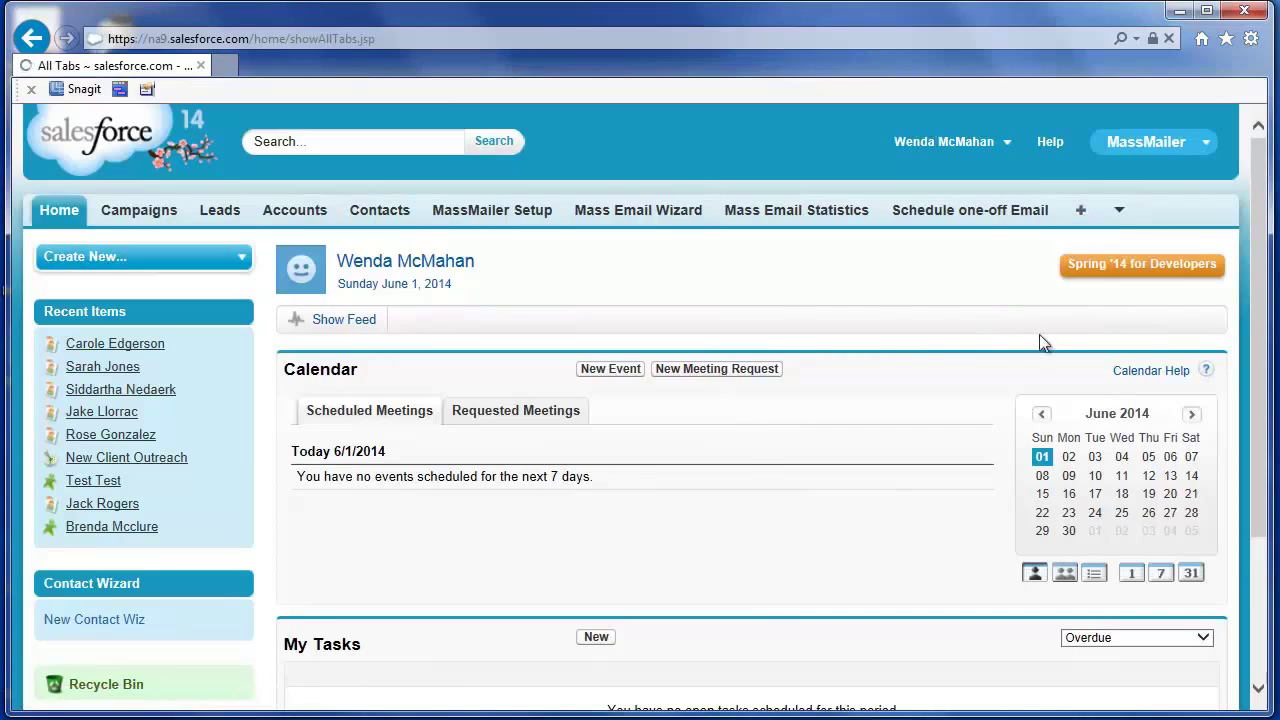
{"action": "left_click", "coordinate": [890, 547]}
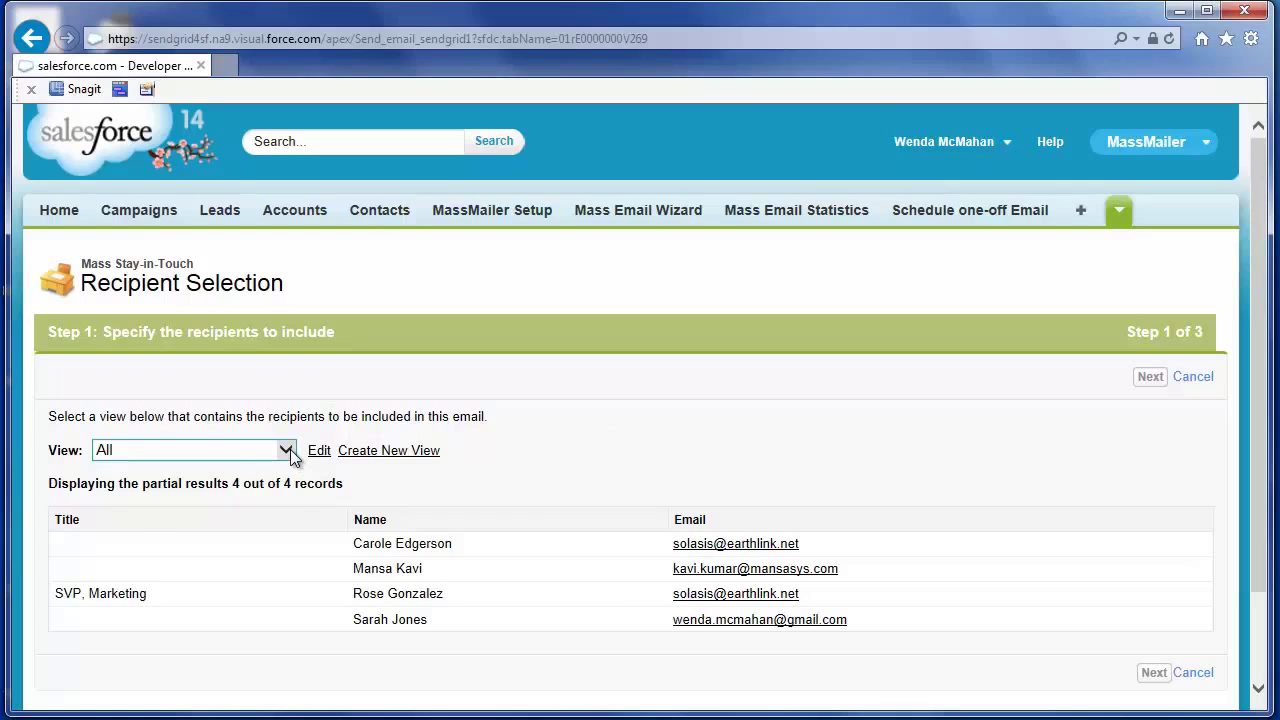
{"action": "left_click", "coordinate": [286, 451]}
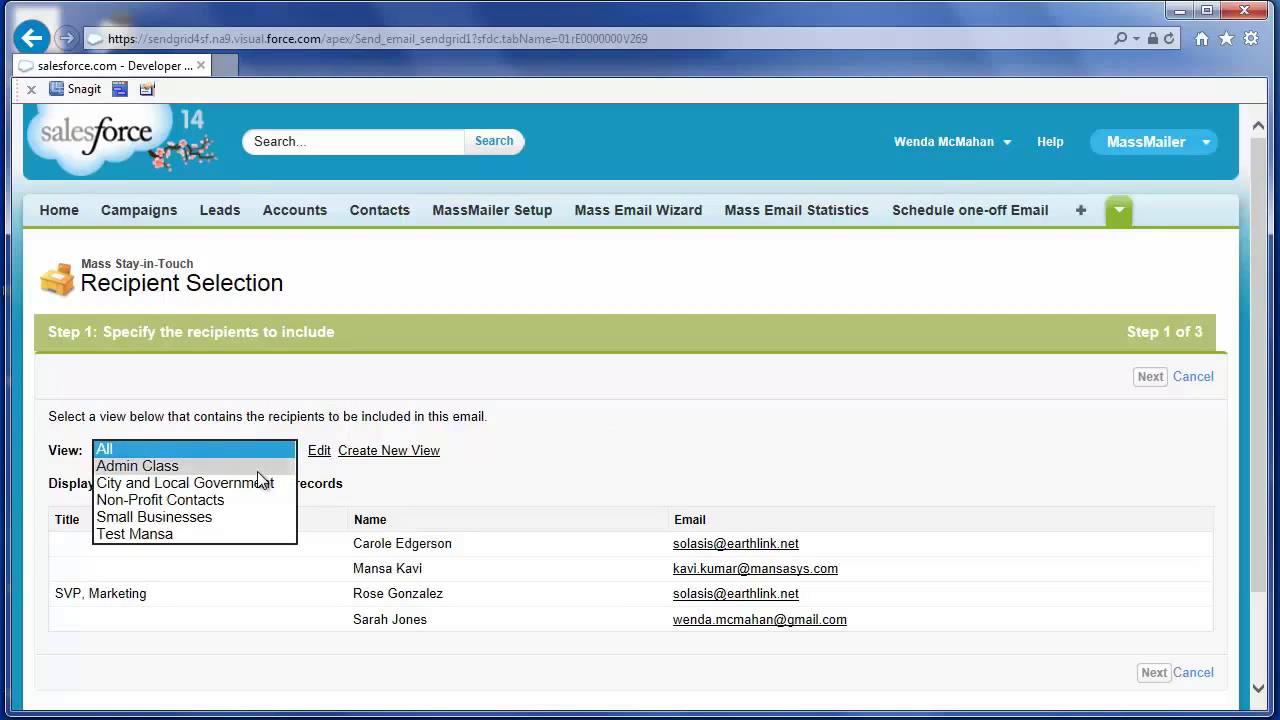
{"action": "left_click", "coordinate": [270, 466]}
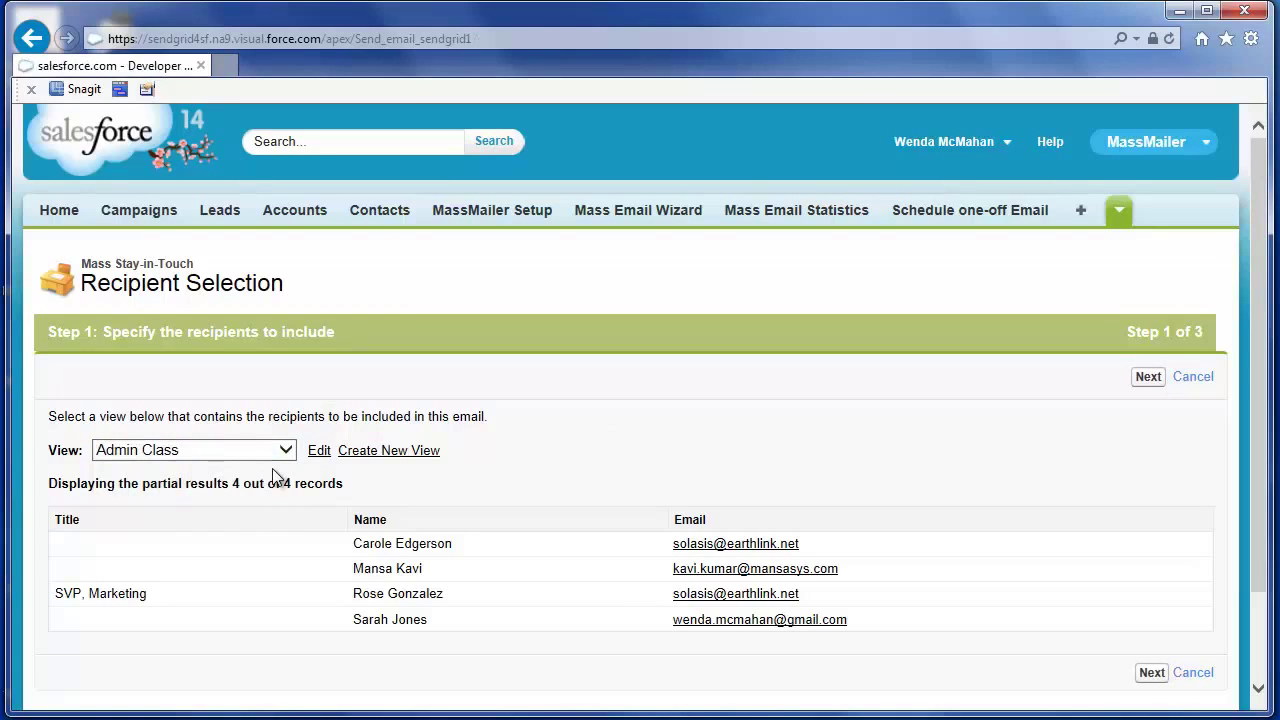
{"action": "left_click", "coordinate": [1151, 673]}
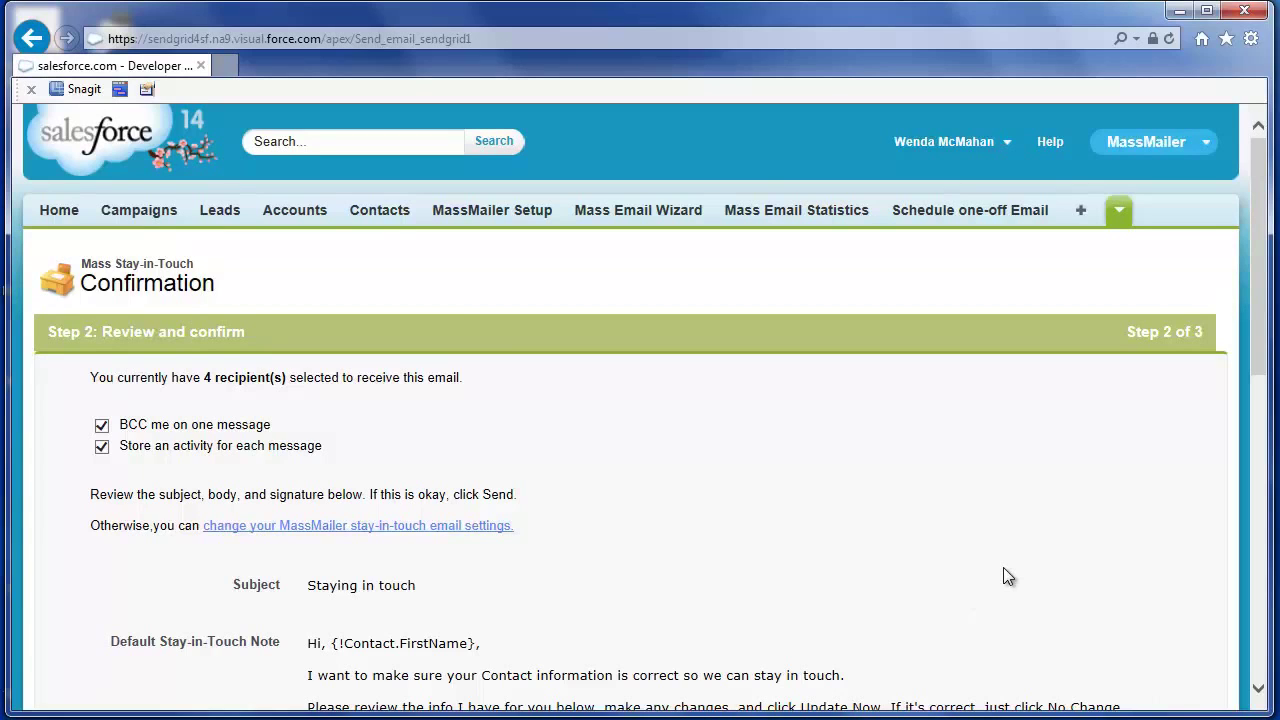
- In the Stay-in-Touch settings, shorten the default subject to 'Stay in touch' and save
{"action": "scroll", "coordinate": [1005, 575], "scroll_direction": "down", "scroll_amount": 1}
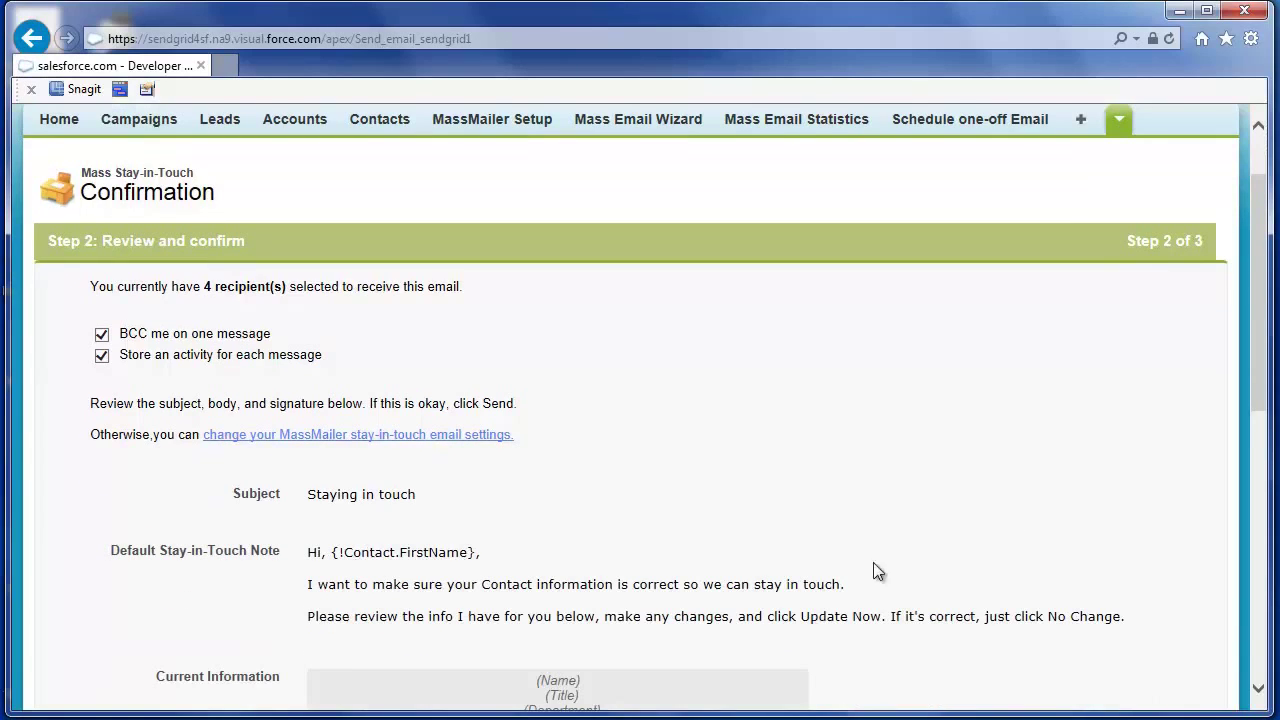
{"action": "left_click", "coordinate": [477, 440]}
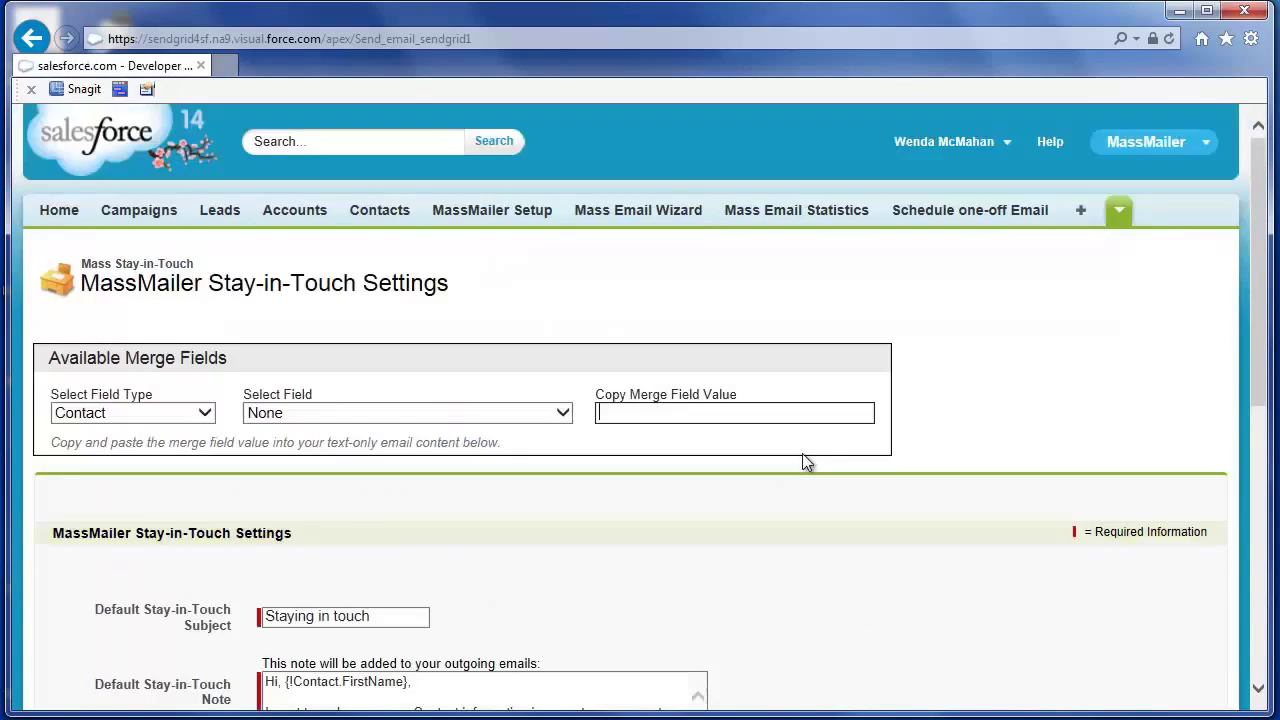
{"action": "scroll", "coordinate": [918, 555], "scroll_direction": "down", "scroll_amount": 1}
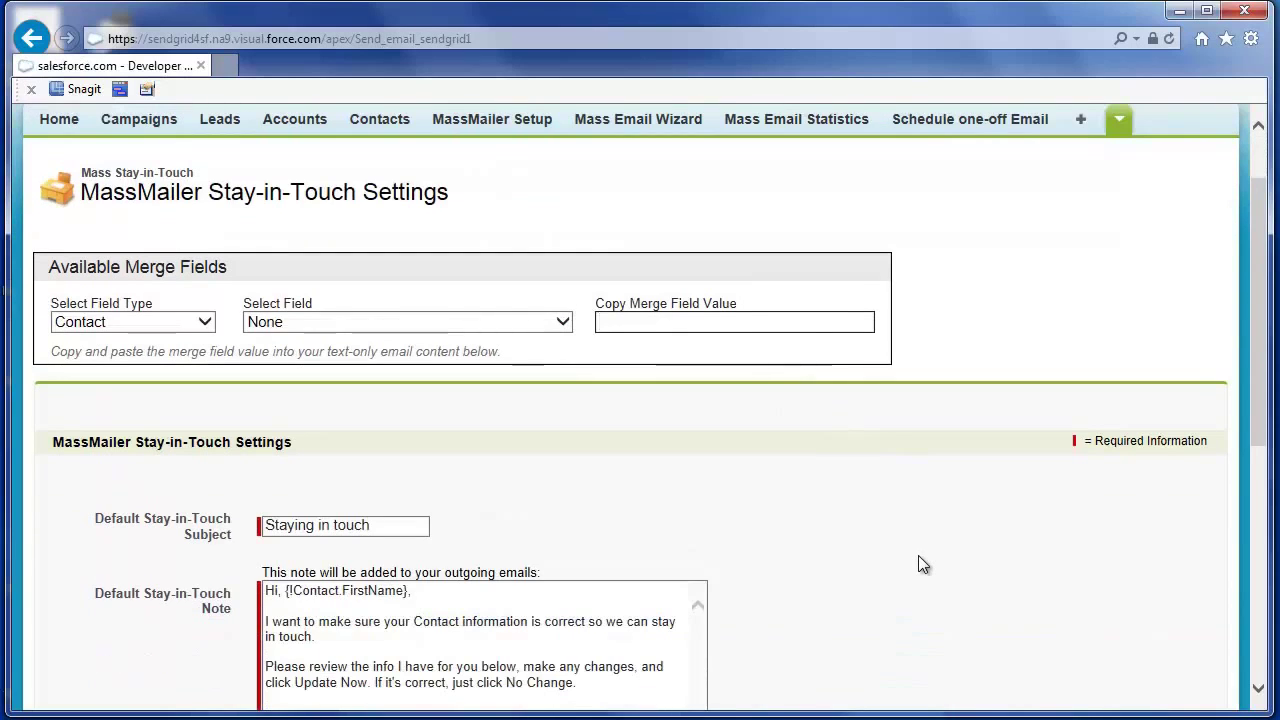
{"action": "scroll", "coordinate": [918, 555], "scroll_direction": "down", "scroll_amount": 1}
{"action": "left_click", "coordinate": [409, 430]}
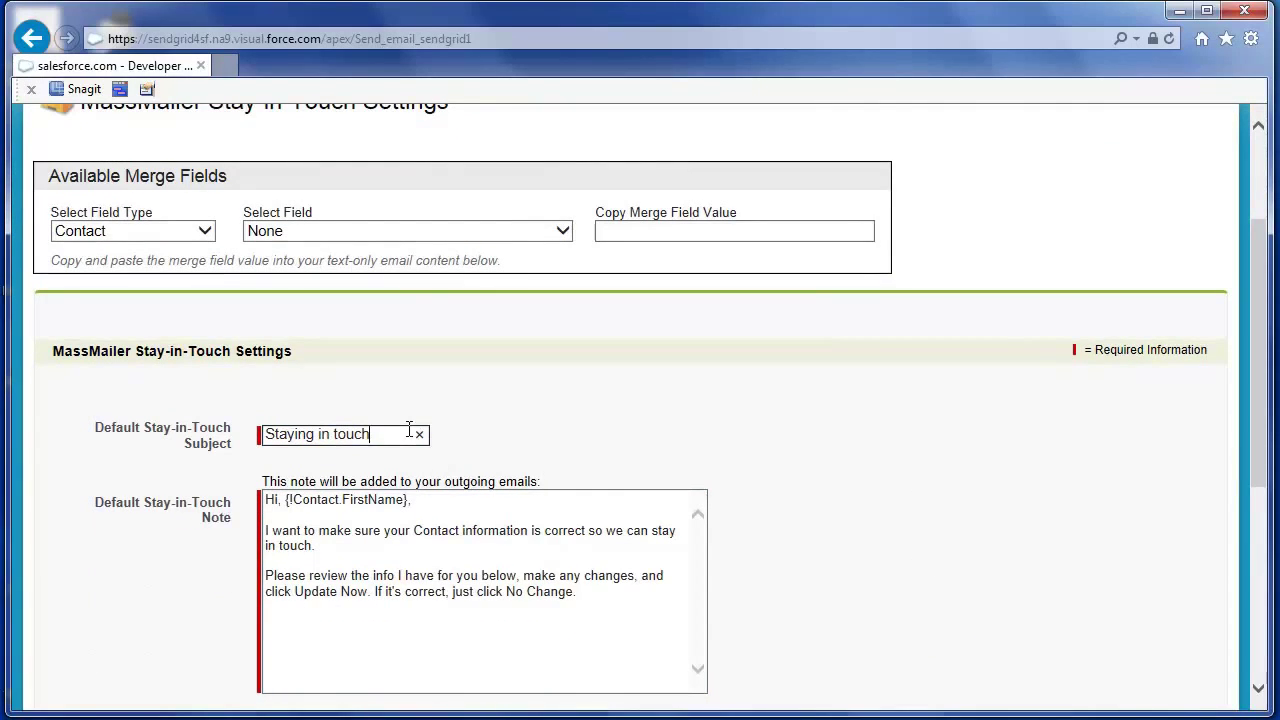
{"action": "left_click", "coordinate": [316, 434]}
{"action": "key", "text": "BackSpace"}
{"action": "key", "text": "BackSpace"}
{"action": "key", "text": "BackSpace"}
{"action": "scroll", "coordinate": [487, 594], "scroll_direction": "down", "scroll_amount": 3}
{"action": "left_click", "coordinate": [460, 516]}
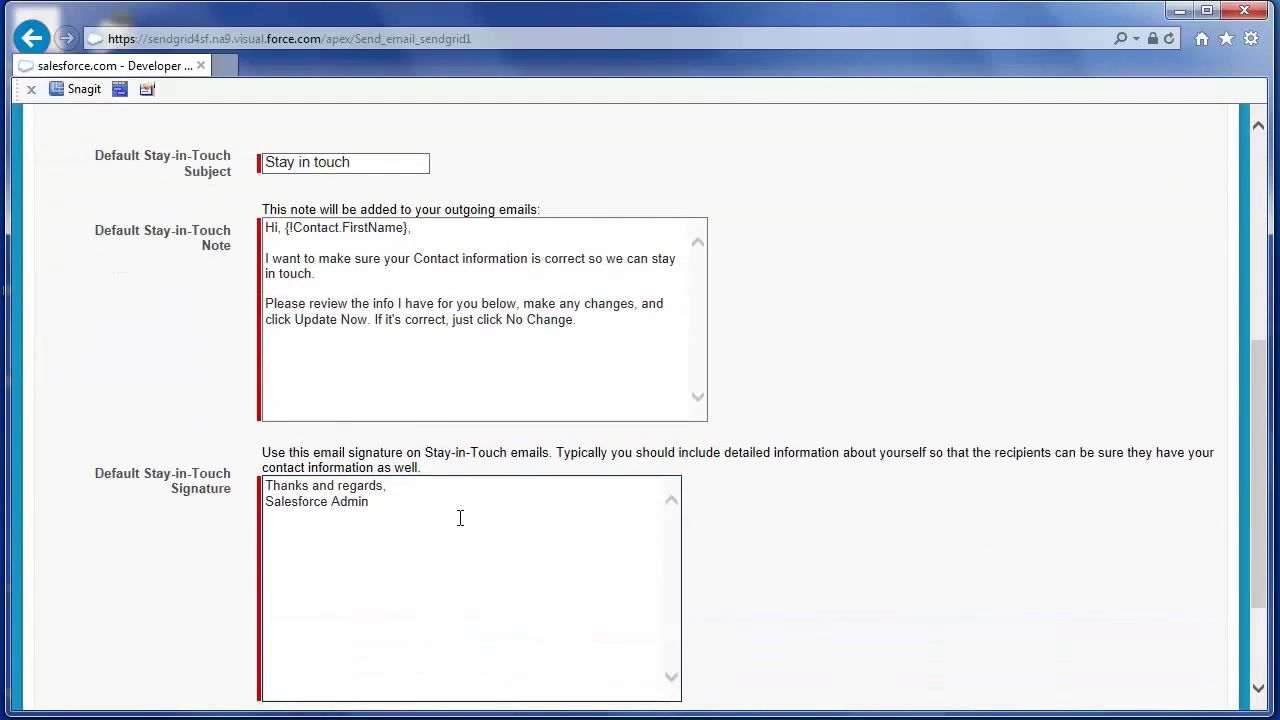
{"action": "scroll", "coordinate": [1006, 534], "scroll_direction": "down", "scroll_amount": 3}
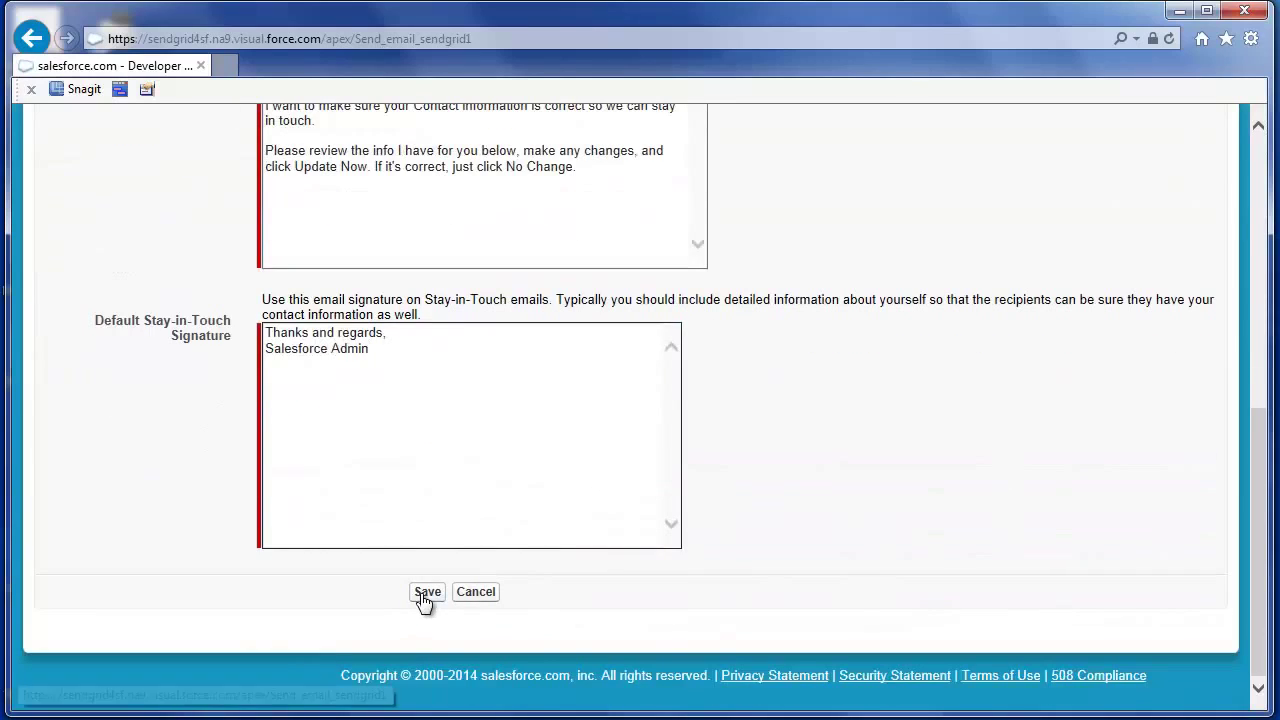
{"action": "left_click", "coordinate": [427, 592]}
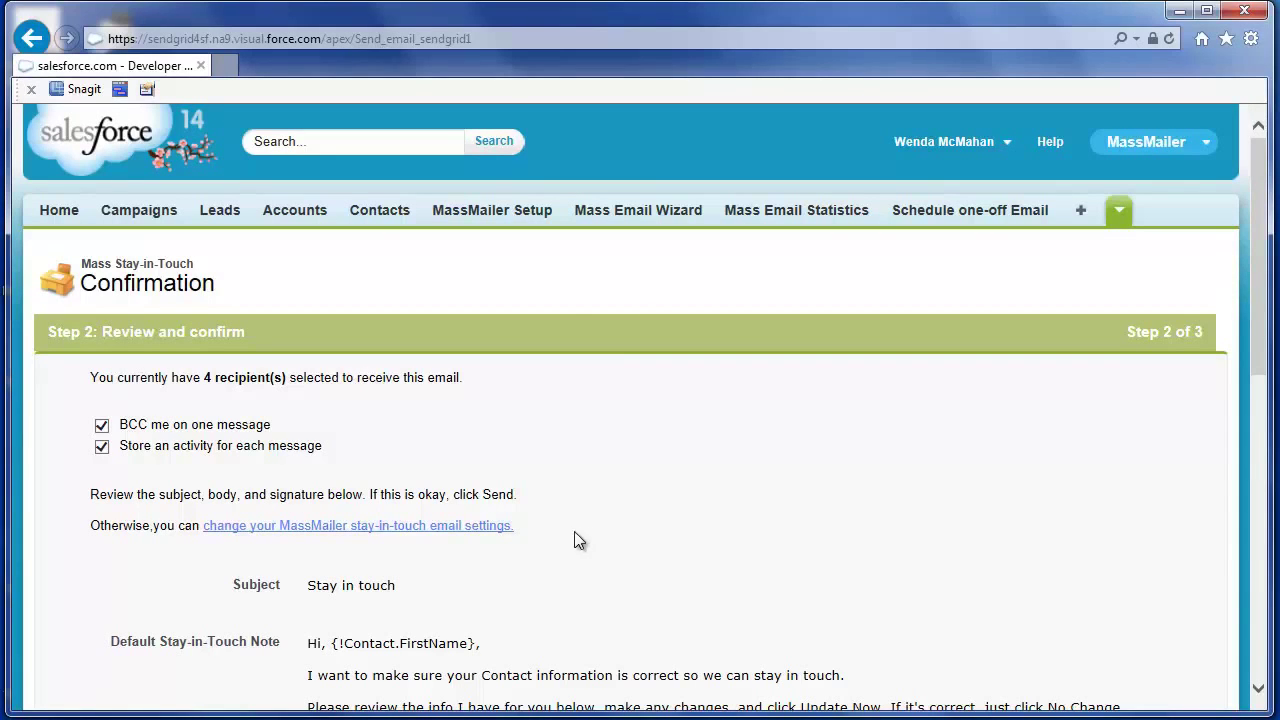
- Add Languages and Lead Source to the requested fields
{"action": "scroll", "coordinate": [621, 545], "scroll_direction": "down", "scroll_amount": 5}
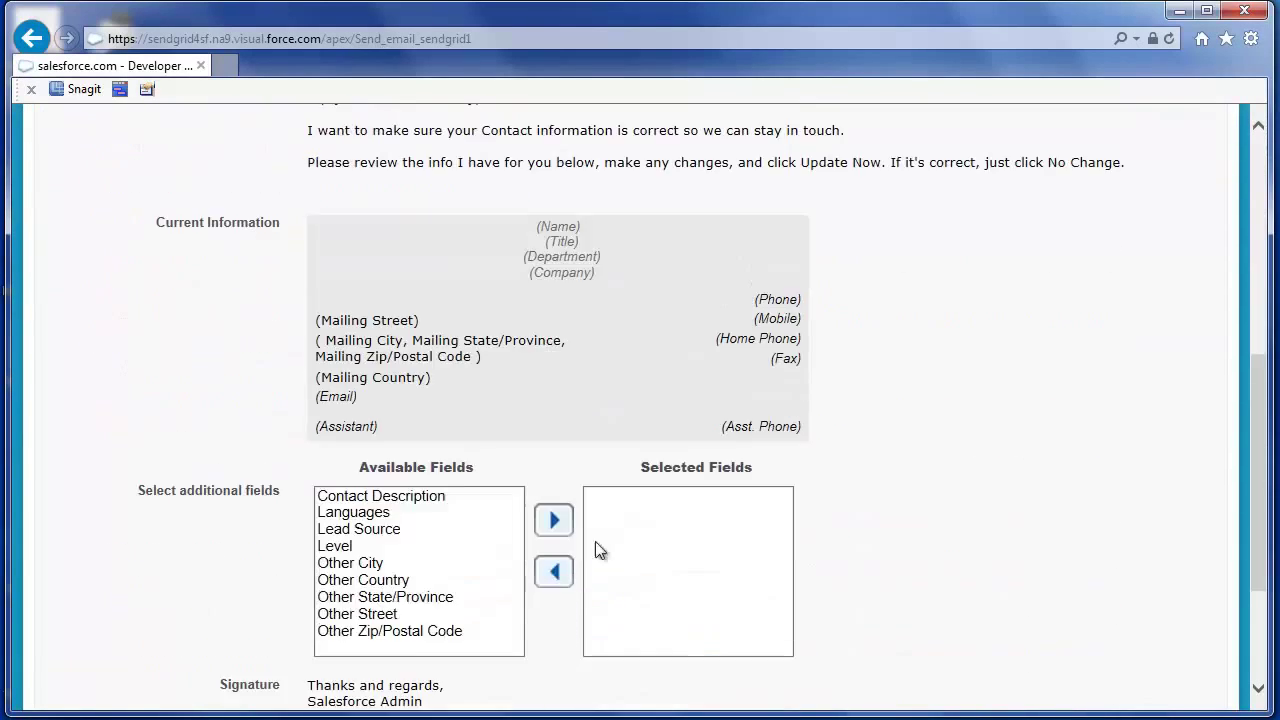
{"action": "left_click", "coordinate": [421, 510]}
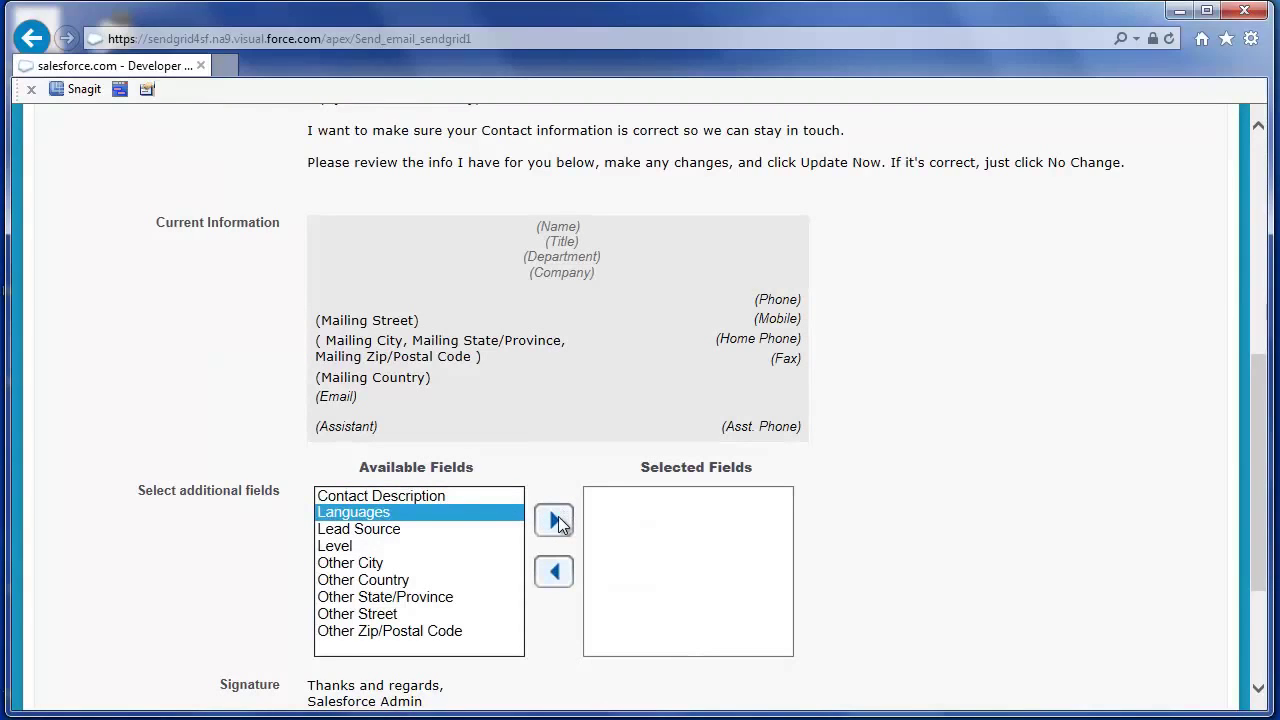
{"action": "left_click", "coordinate": [557, 521]}
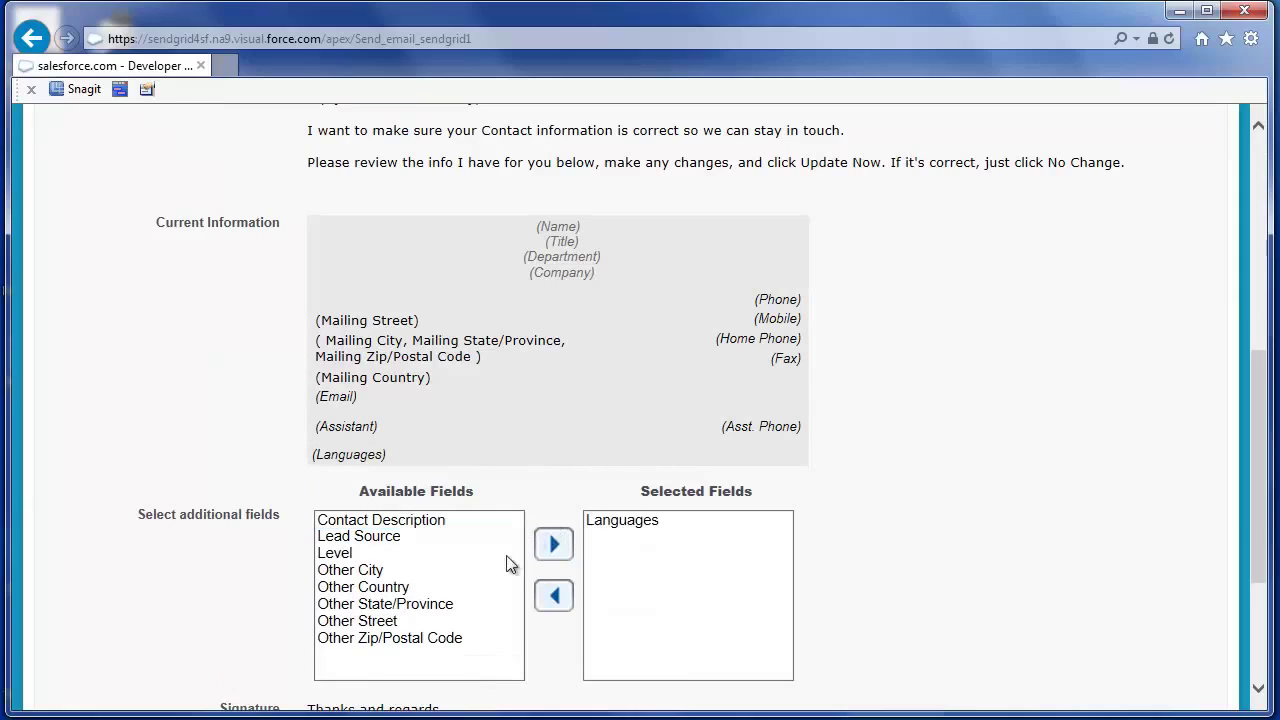
{"action": "left_click", "coordinate": [411, 538]}
{"action": "left_click", "coordinate": [557, 545]}
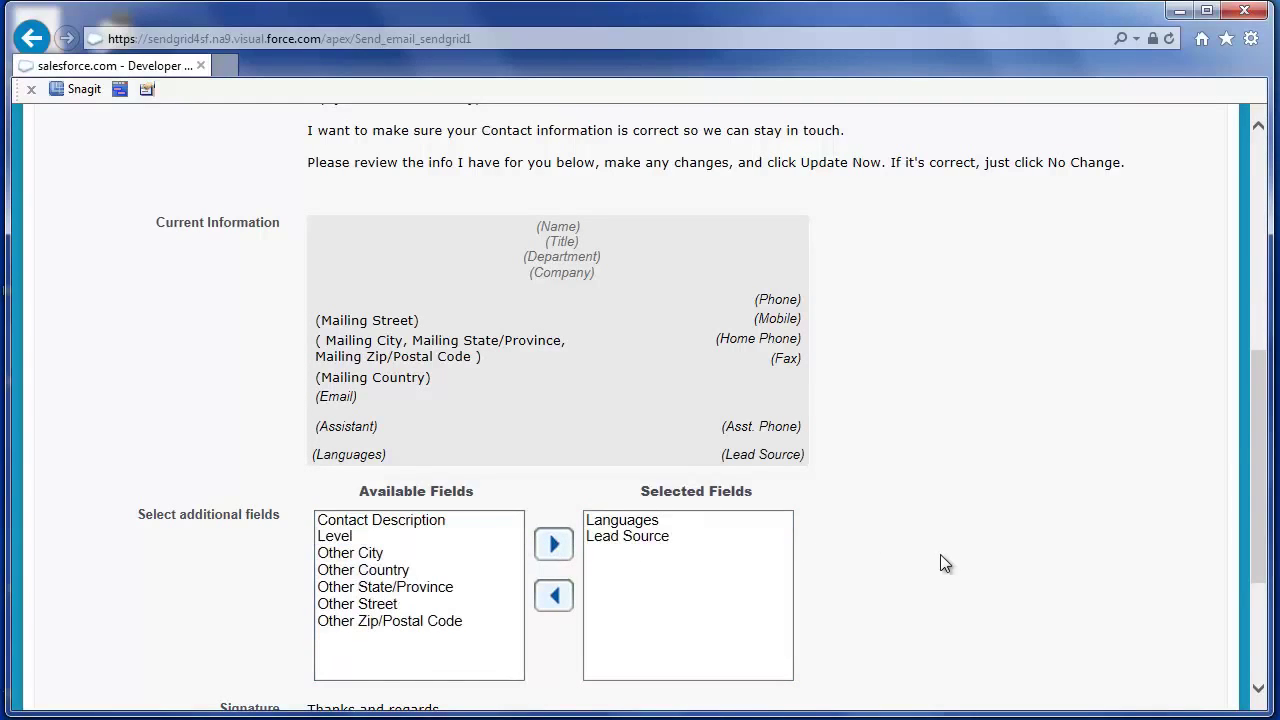
- Send the Stay-in-Touch email to the 4 recipients
{"action": "scroll", "coordinate": [943, 545], "scroll_direction": "down", "scroll_amount": 3}
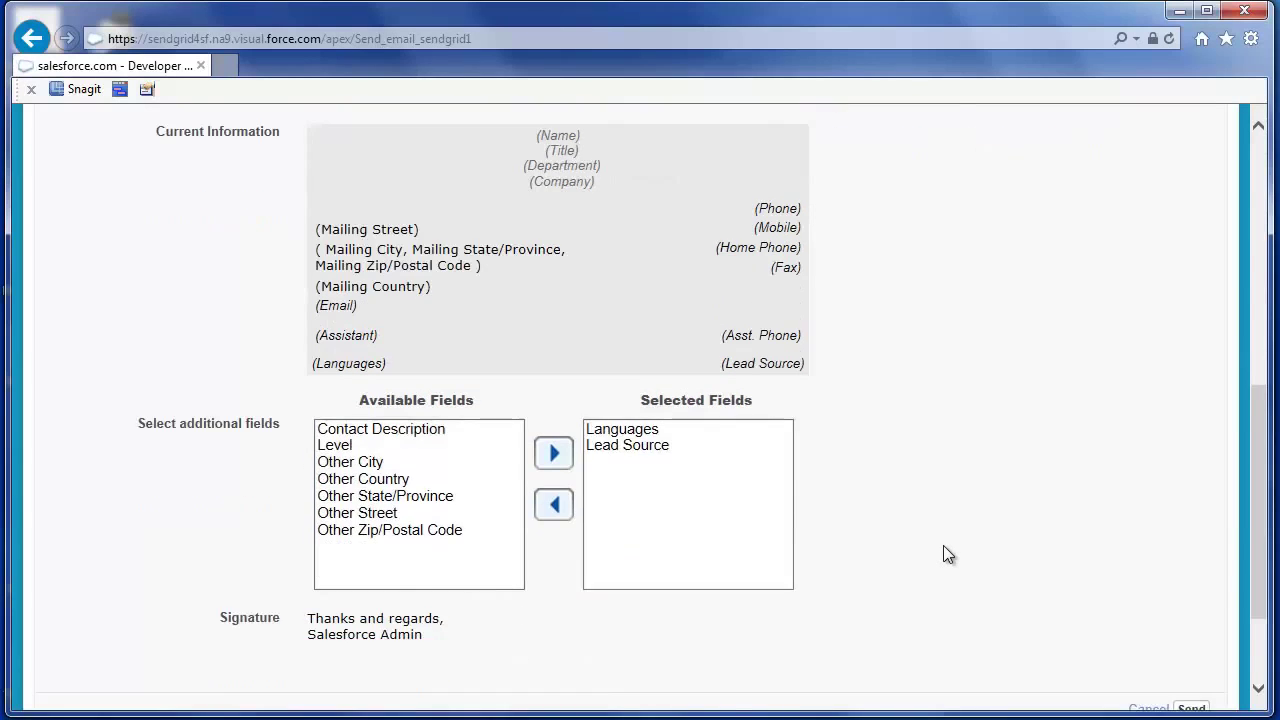
{"action": "scroll", "coordinate": [943, 545], "scroll_direction": "up", "scroll_amount": 3}
{"action": "scroll", "coordinate": [948, 554], "scroll_direction": "up", "scroll_amount": 5}
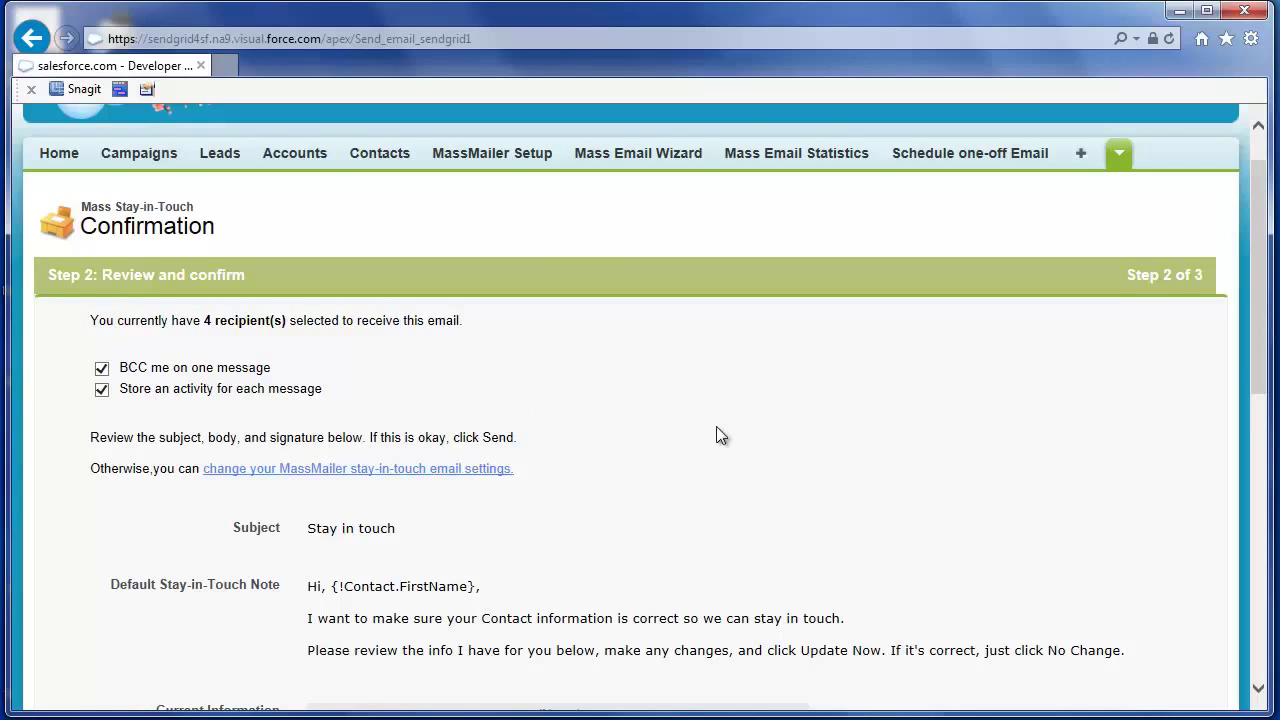
{"action": "scroll", "coordinate": [726, 440], "scroll_direction": "down", "scroll_amount": 3}
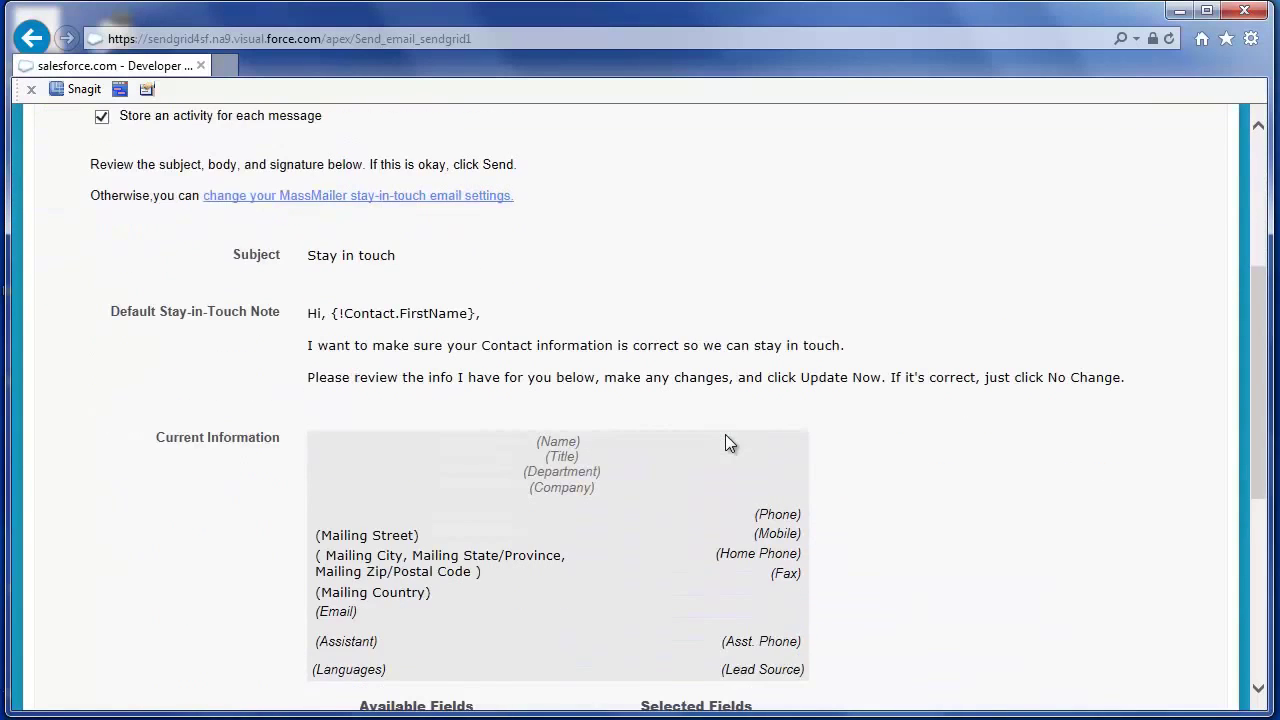
{"action": "scroll", "coordinate": [728, 443], "scroll_direction": "down", "scroll_amount": 3}
{"action": "scroll", "coordinate": [727, 434], "scroll_direction": "down", "scroll_amount": 1}
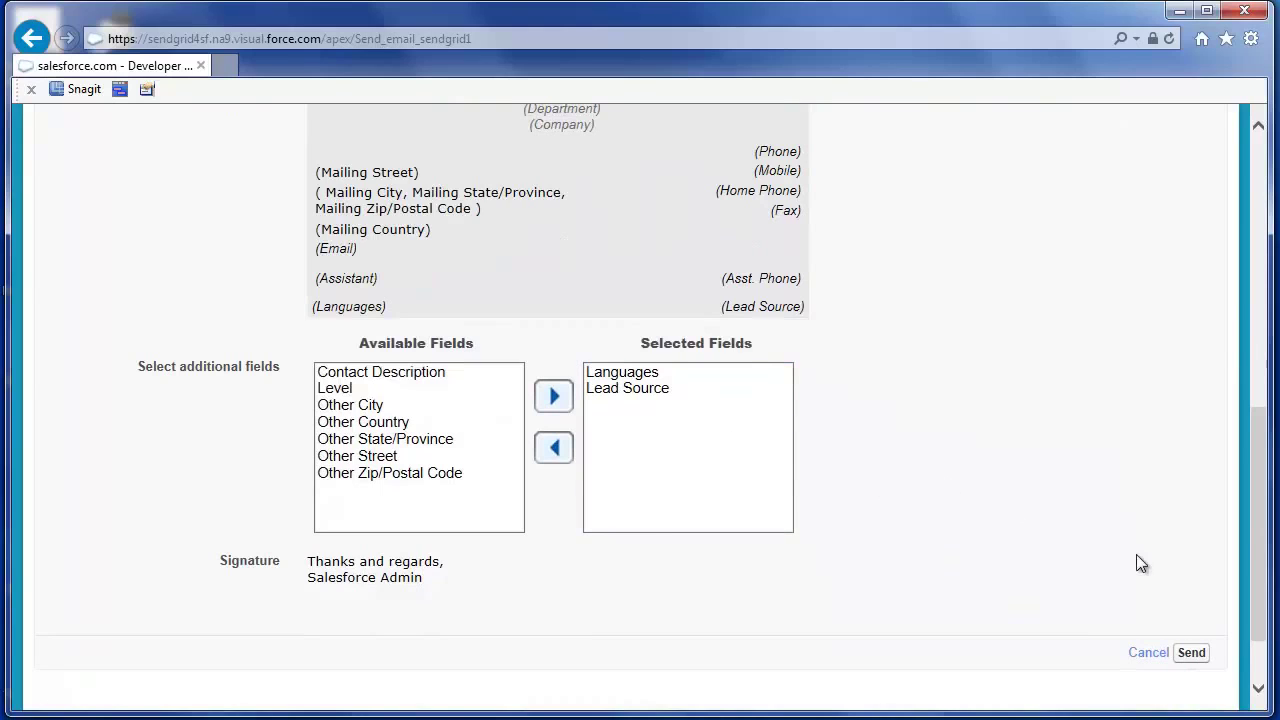
{"action": "left_click", "coordinate": [1191, 652]}
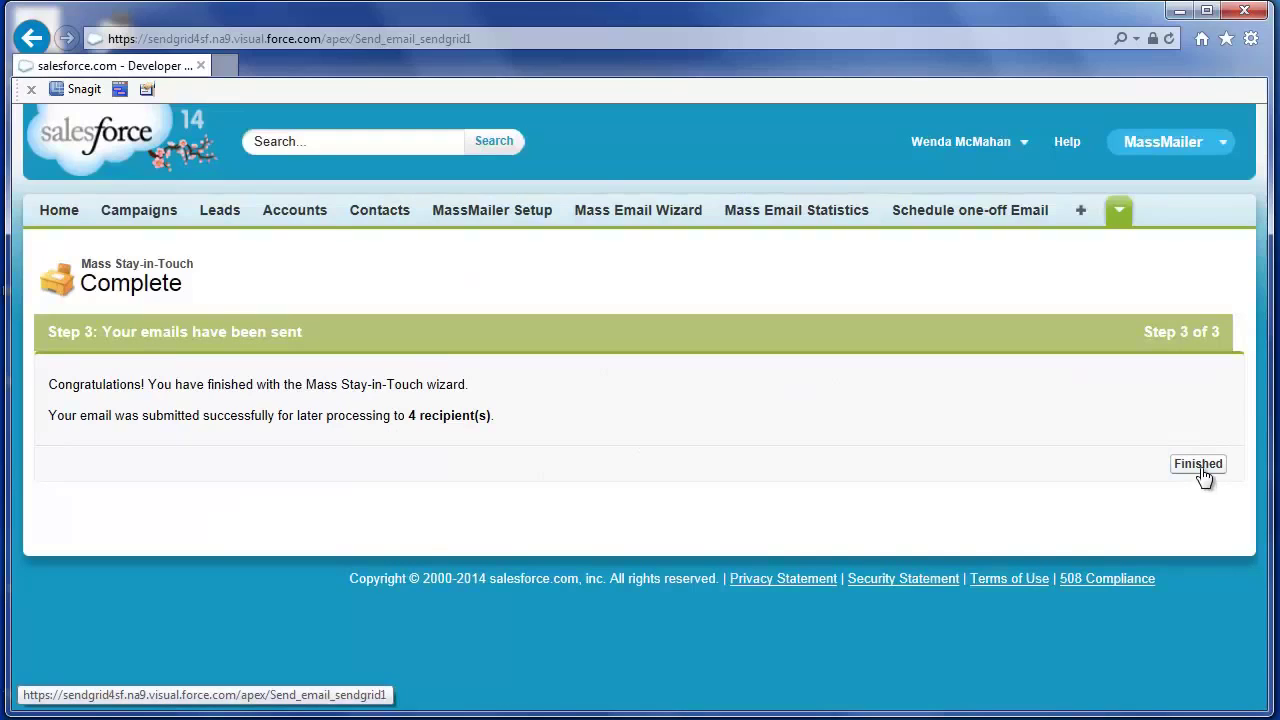
- Finish the completed Stay-in-Touch wizard
{"action": "left_click", "coordinate": [1199, 466]}
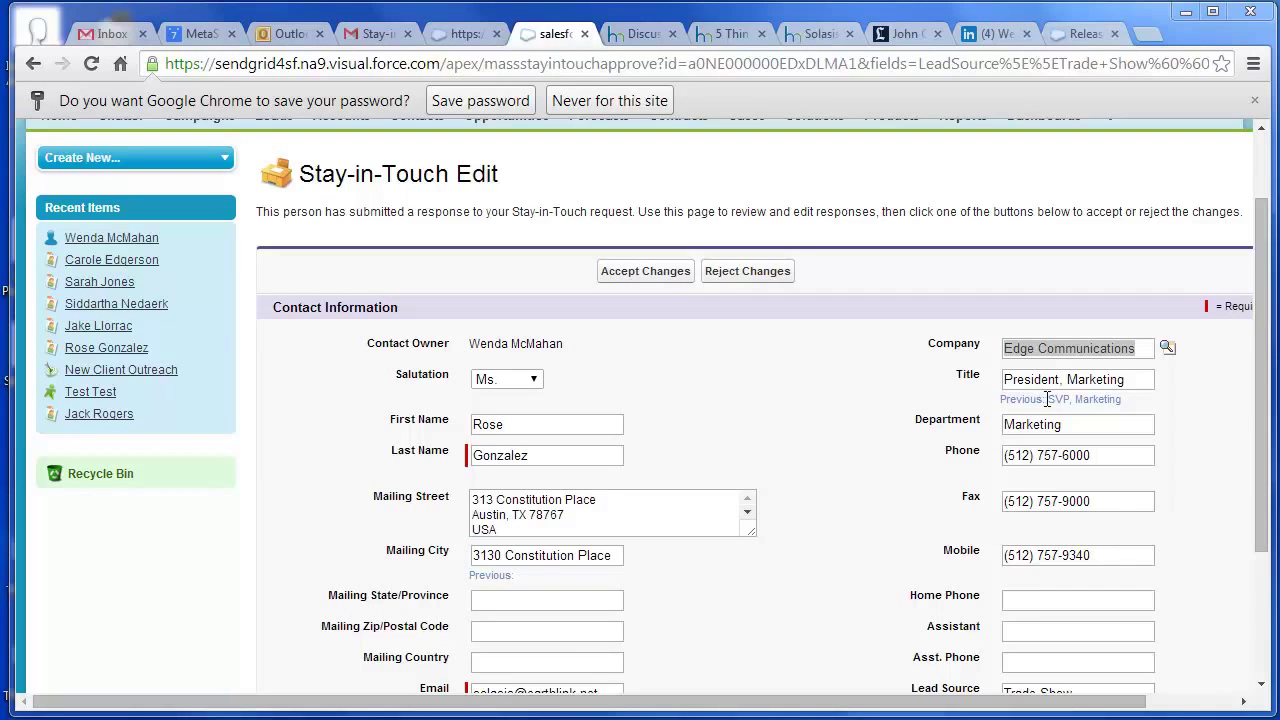
- Accept the contact's Stay-in-Touch updates: title President, Marketing and lead source Trade Show
{"action": "left_click_drag", "start_coordinate": [1262, 436], "coordinate": [1262, 560]}
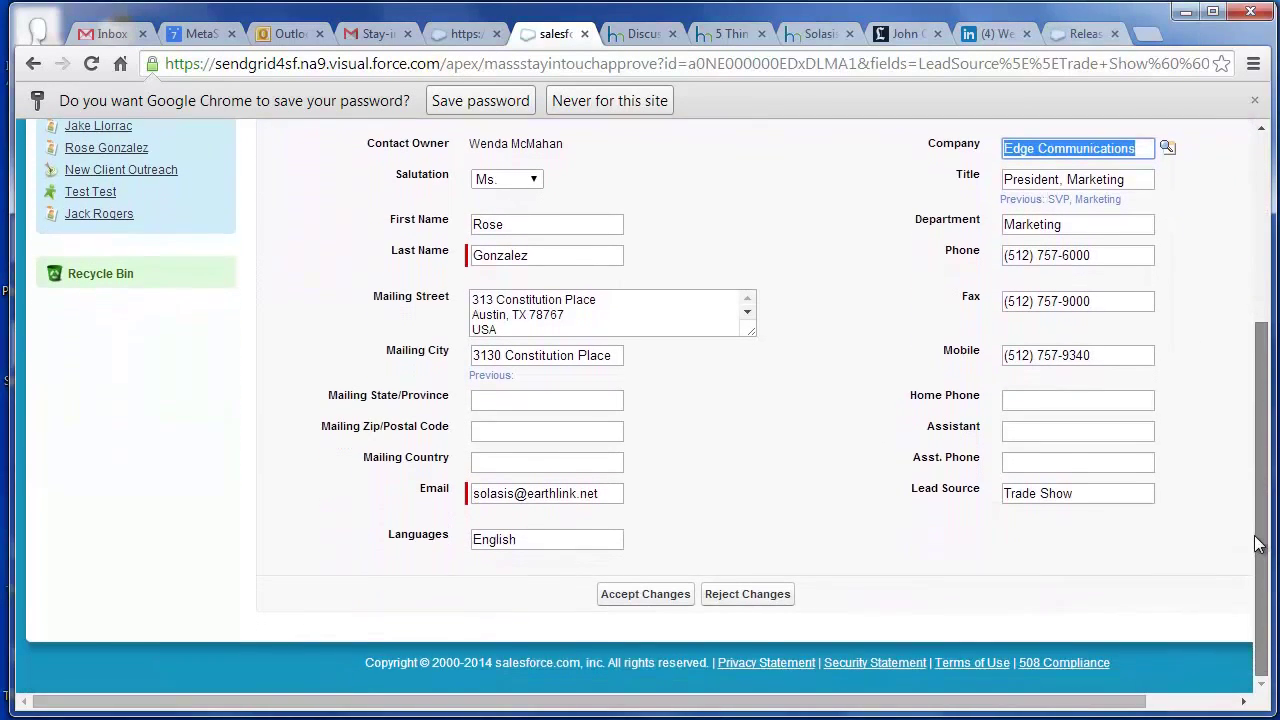
{"action": "left_click", "coordinate": [636, 603]}
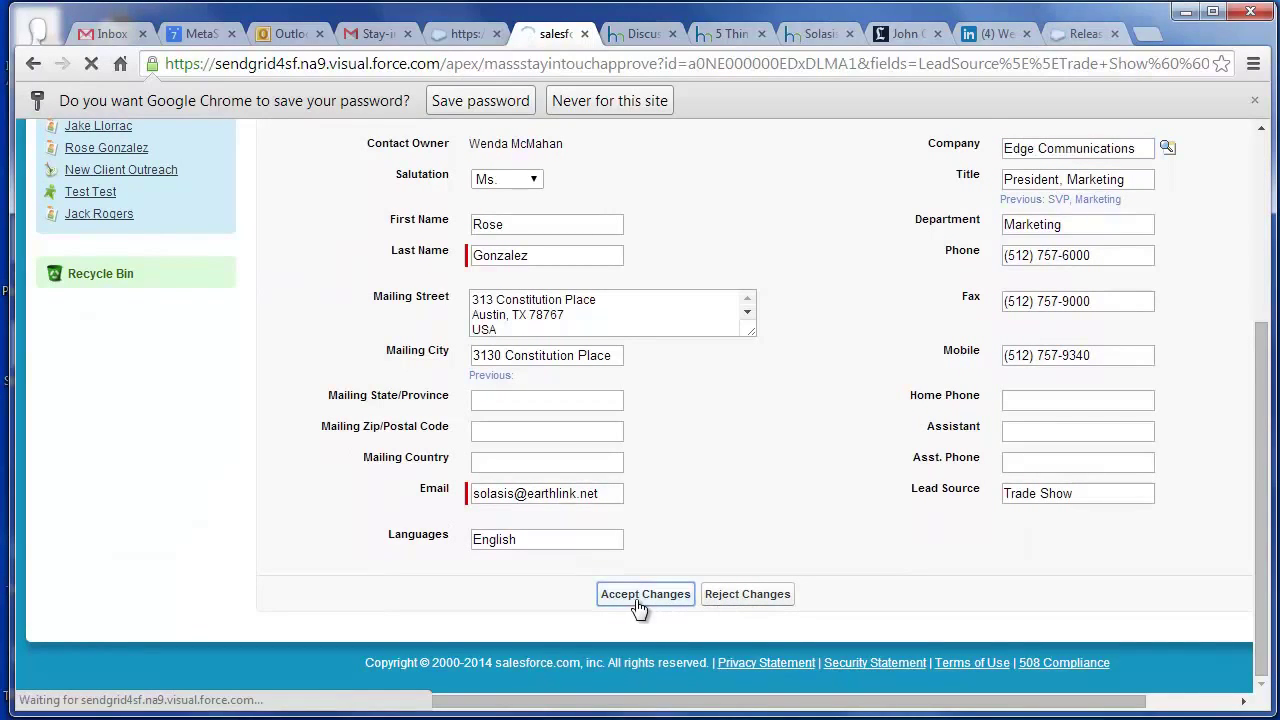